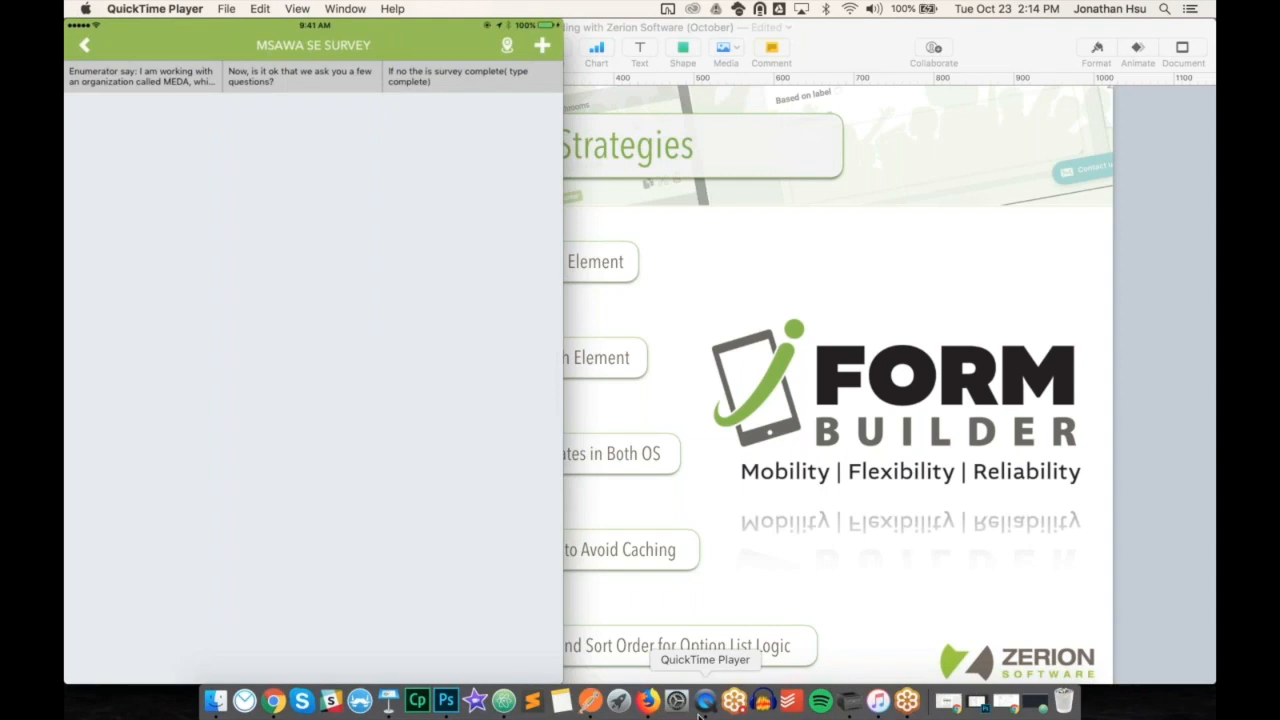
# - Switch to Chrome, accept saving the current work, and go back to the MSAWA SE SURVEY form in the form builder
pyautogui.click(272, 701)
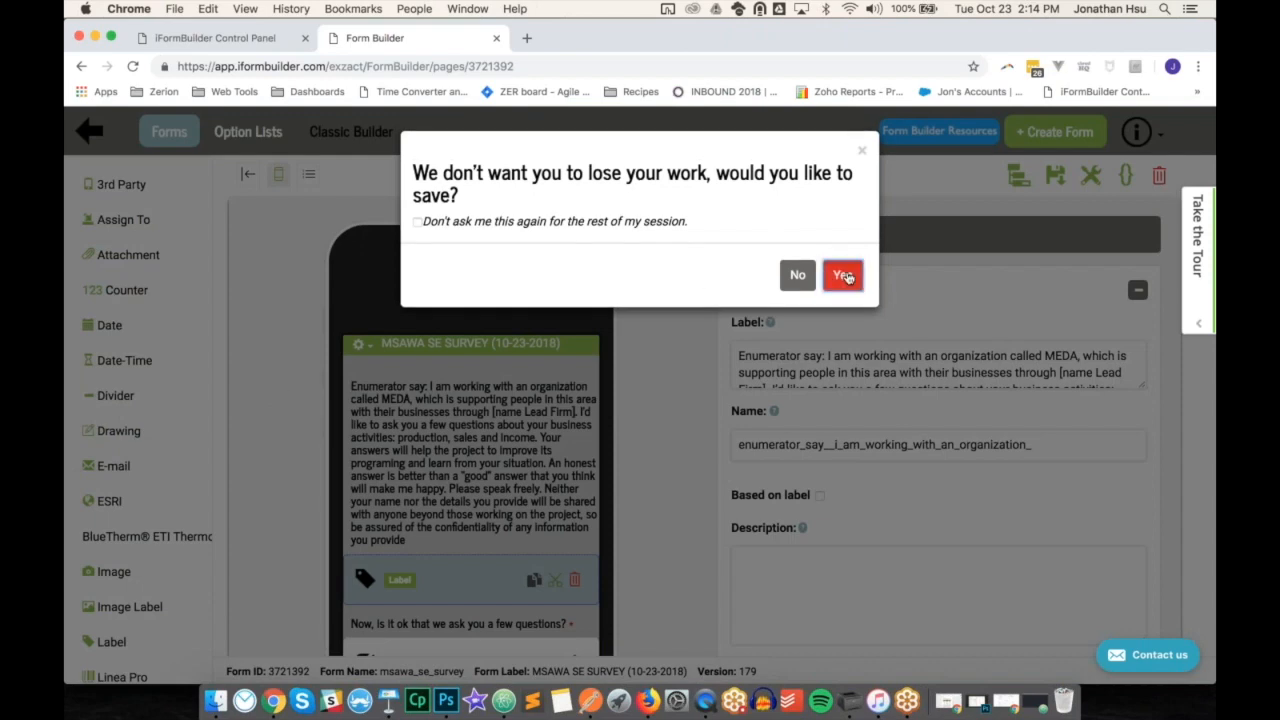
pyautogui.click(843, 276)
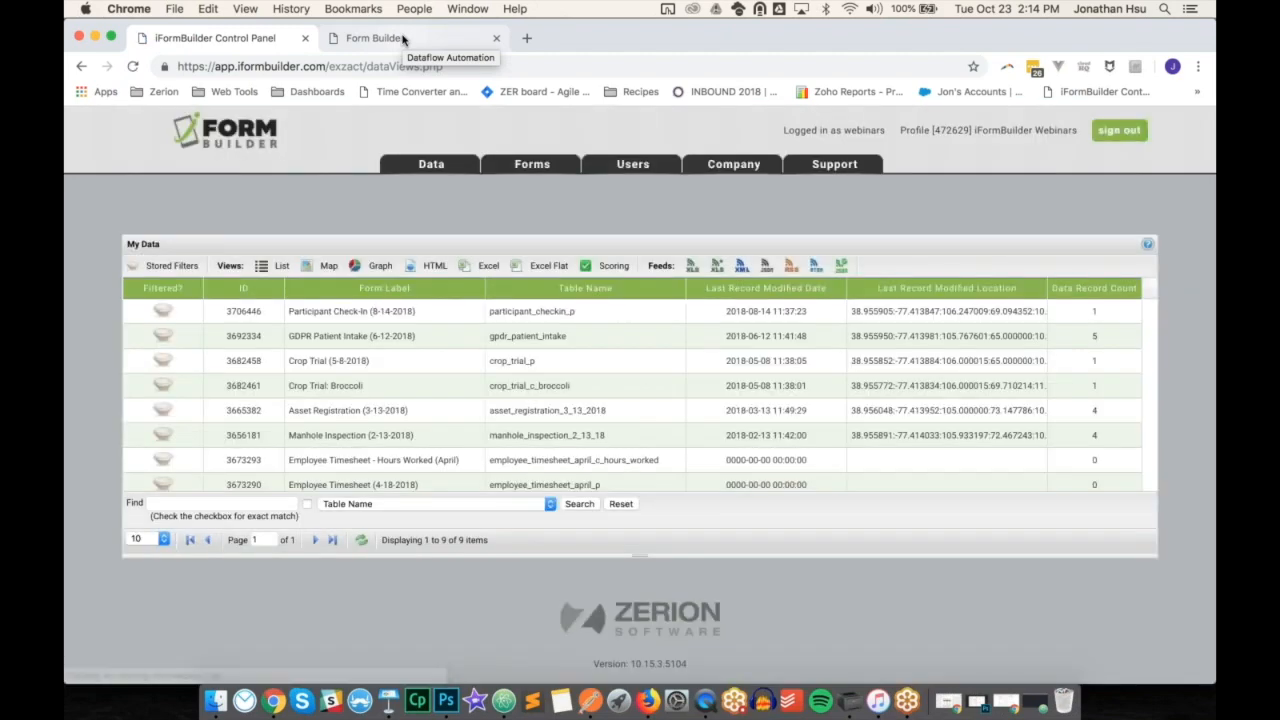
pyautogui.click(403, 38)
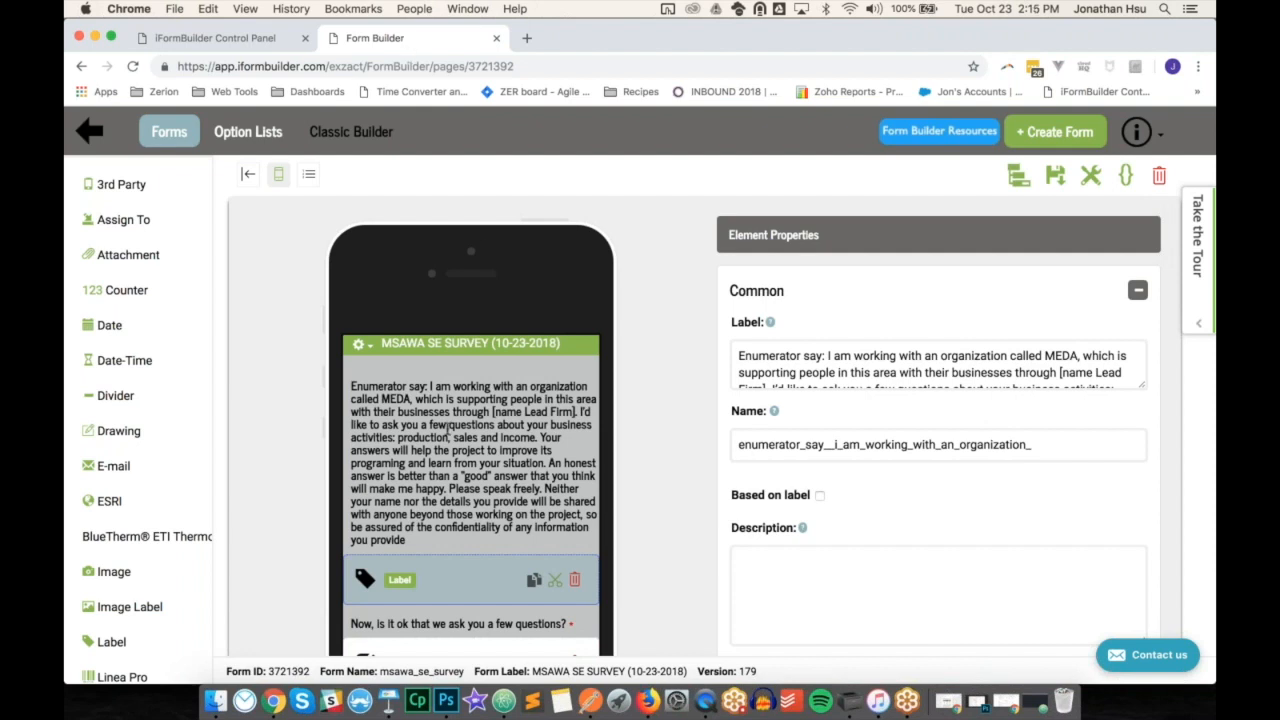
# - Look through the survey elements and display them as a list with the Dynamic Value and Condition Value columns added
pyautogui.scroll(-5, 447, 430)
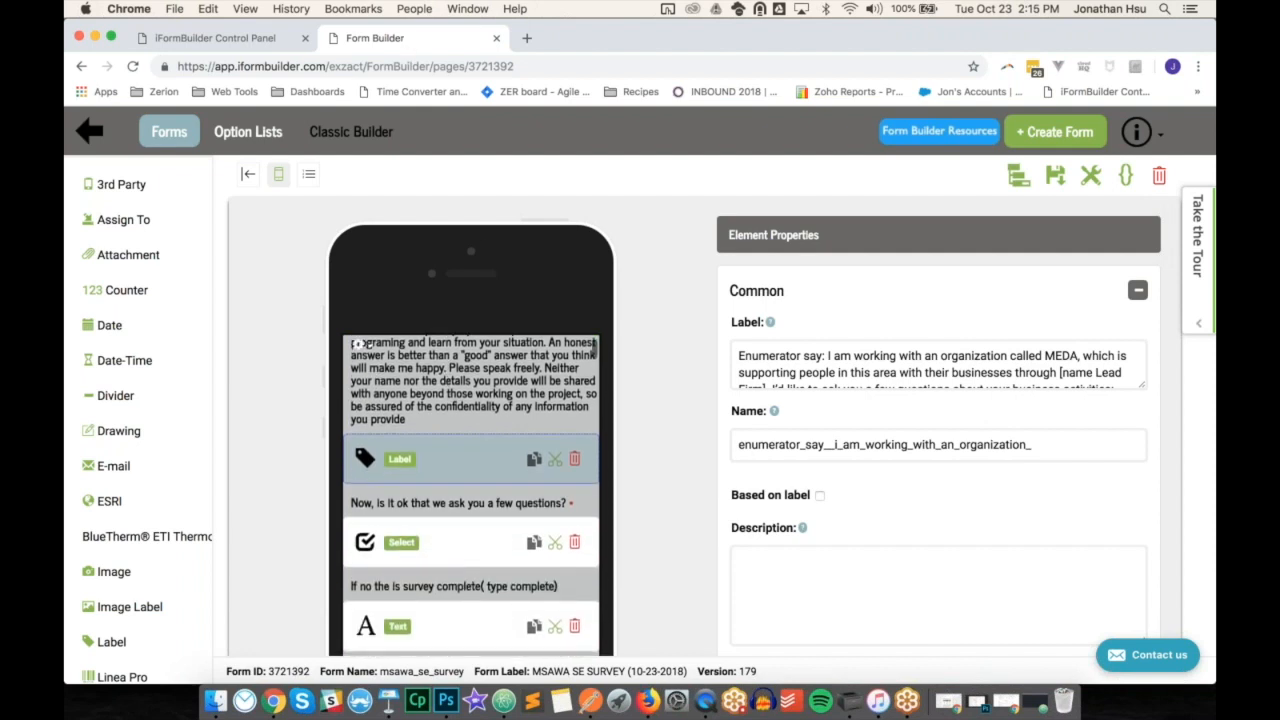
pyautogui.scroll(-1, 358, 343)
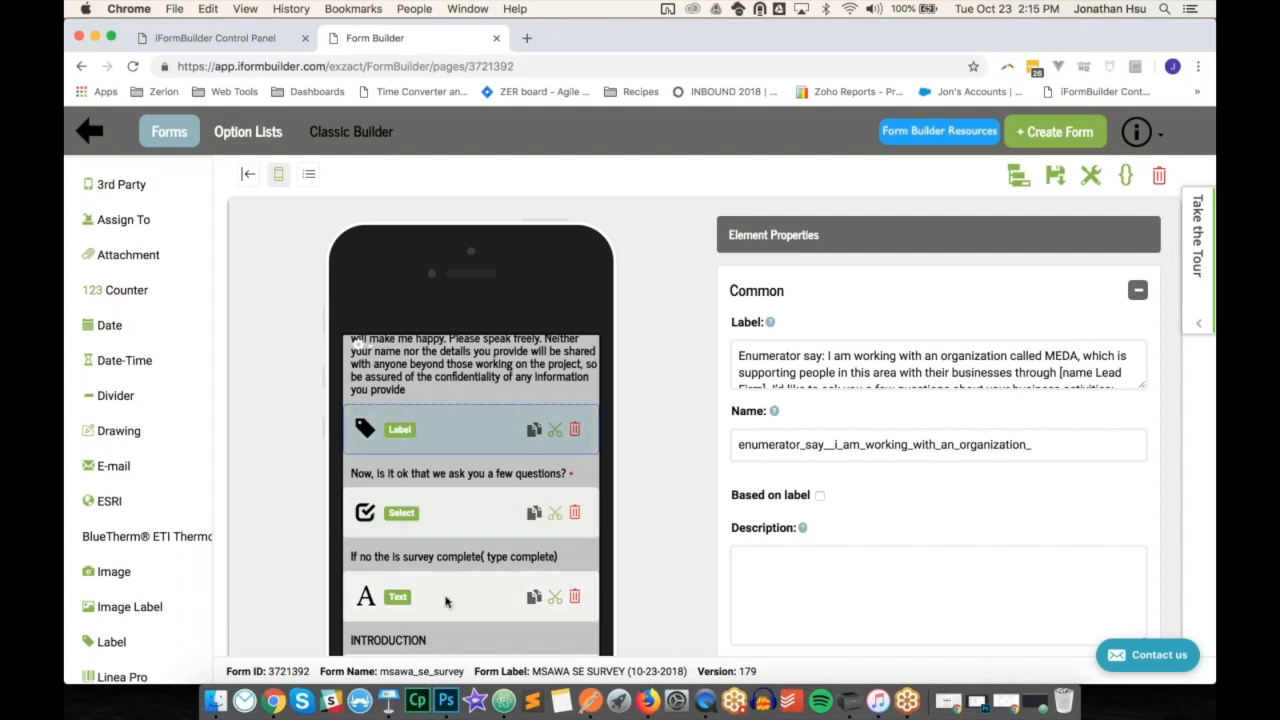
pyautogui.scroll(-7, 448, 601)
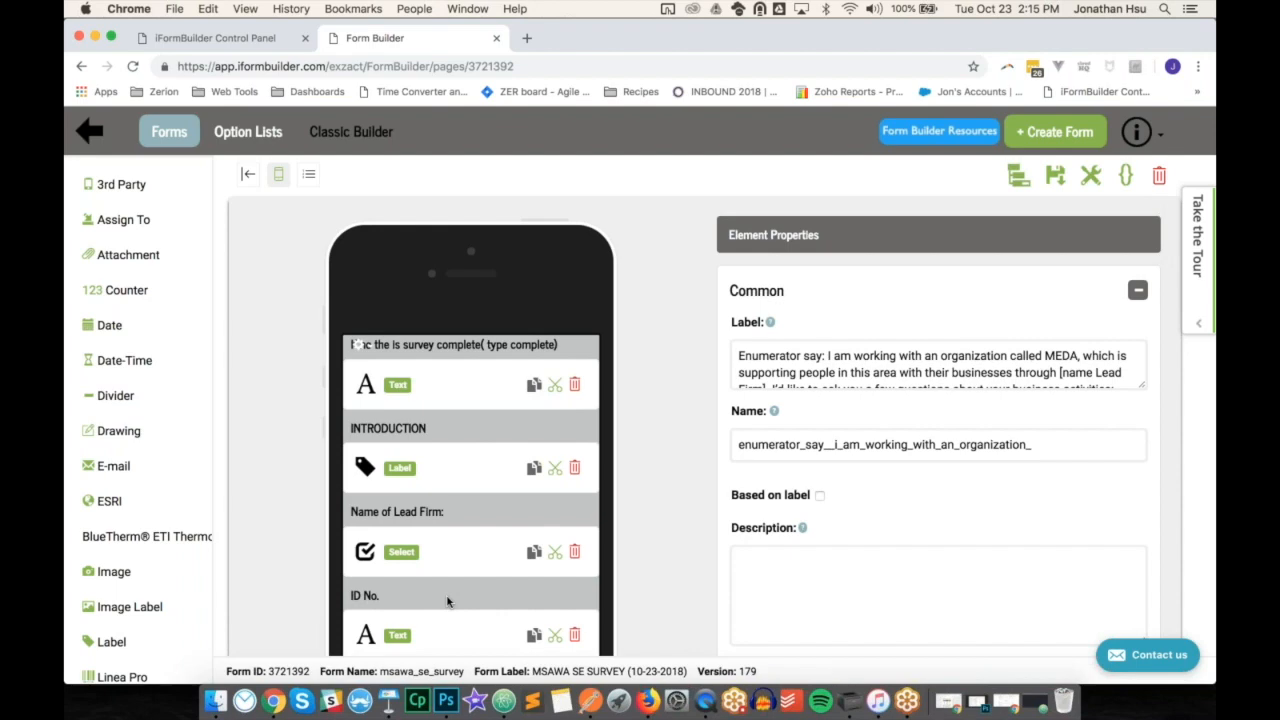
pyautogui.click(307, 182)
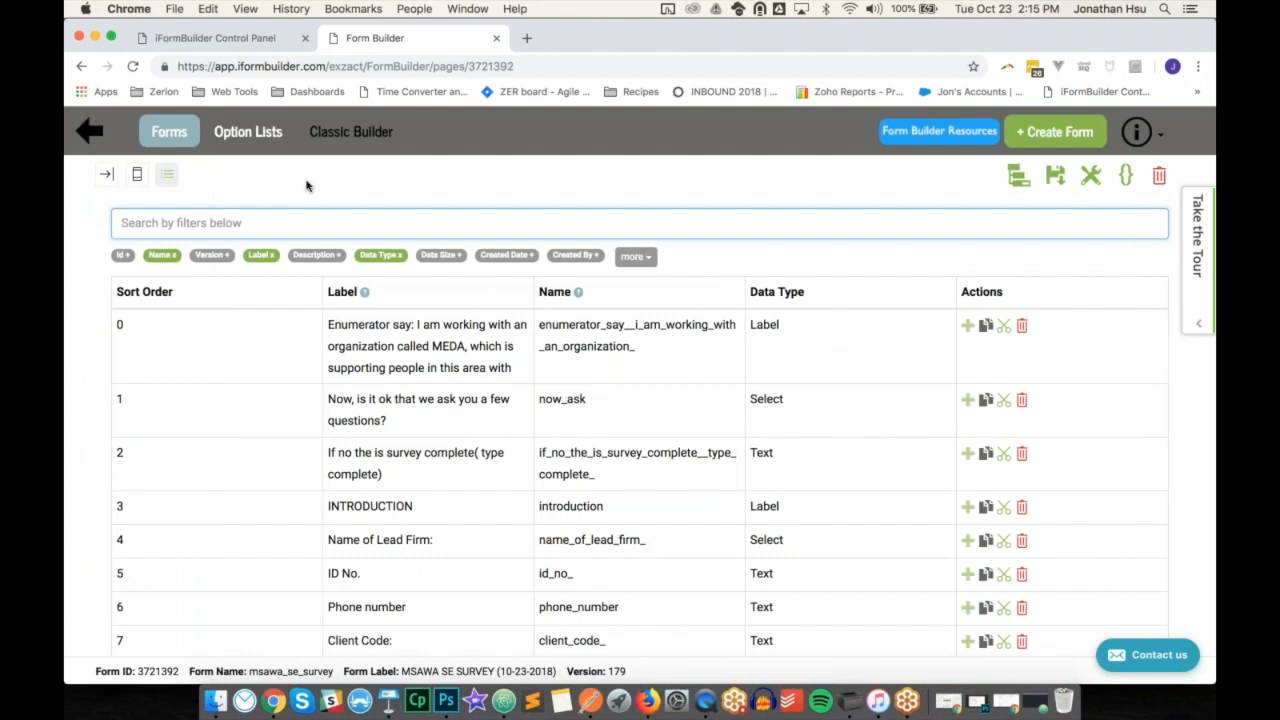
pyautogui.click(418, 186)
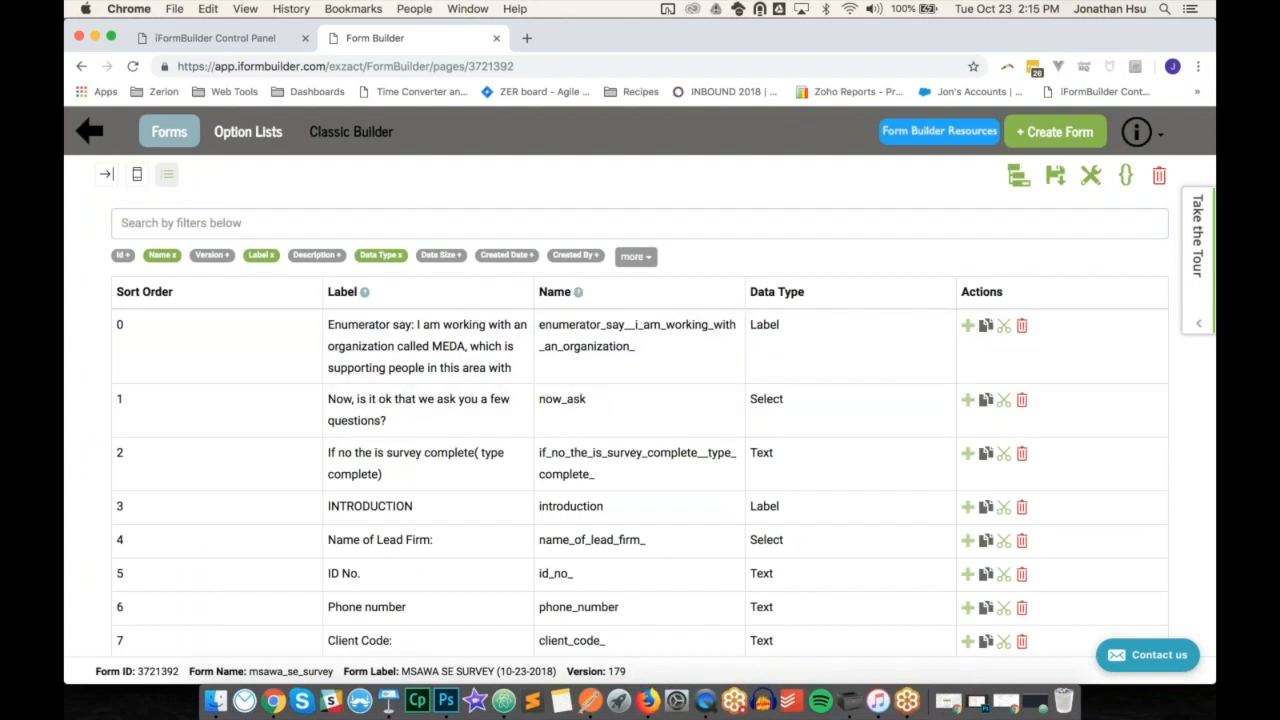
pyautogui.click(636, 257)
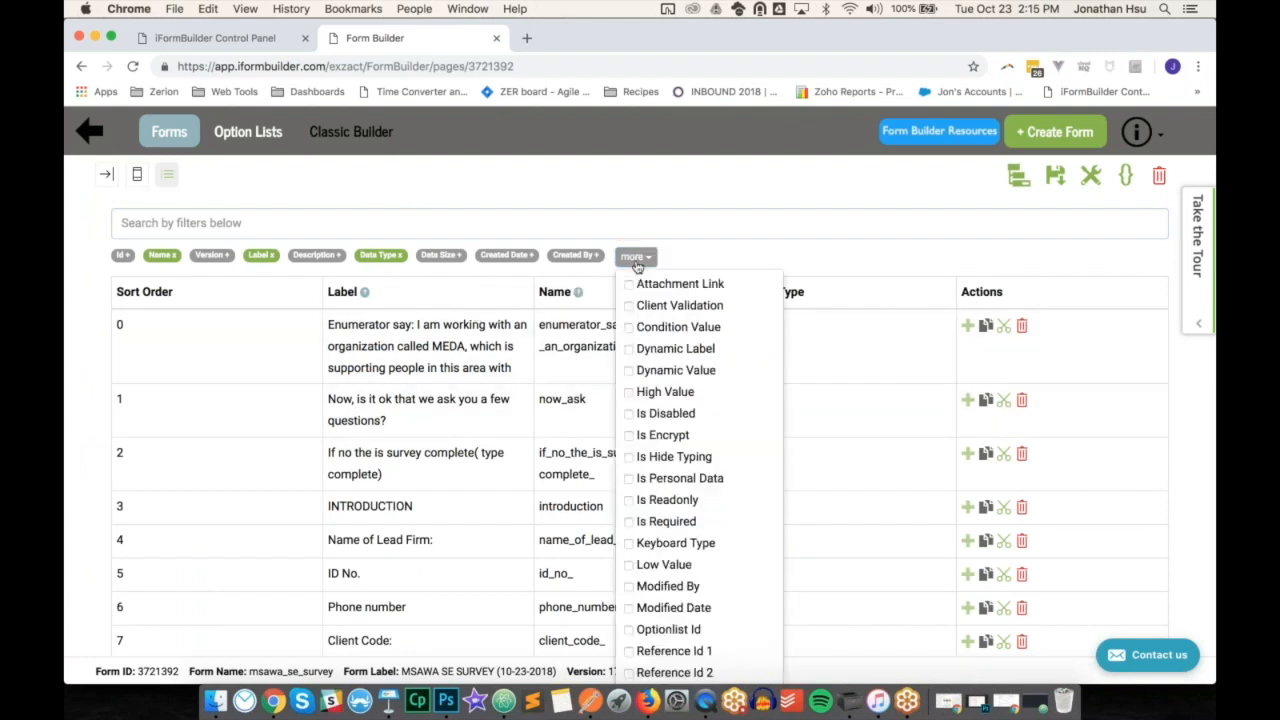
pyautogui.click(628, 370)
pyautogui.click(628, 327)
pyautogui.click(624, 181)
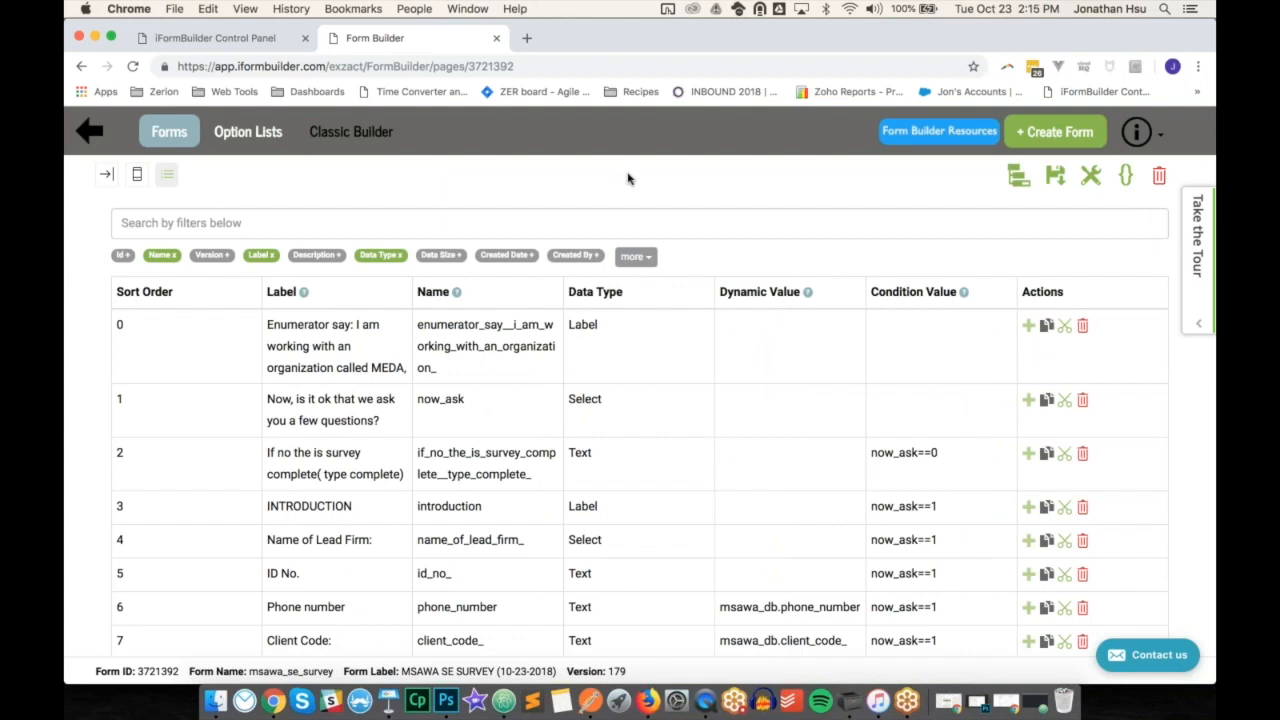
# - Return to the phone layout with the element palette shown and review the properties of the introductory label
pyautogui.click(139, 174)
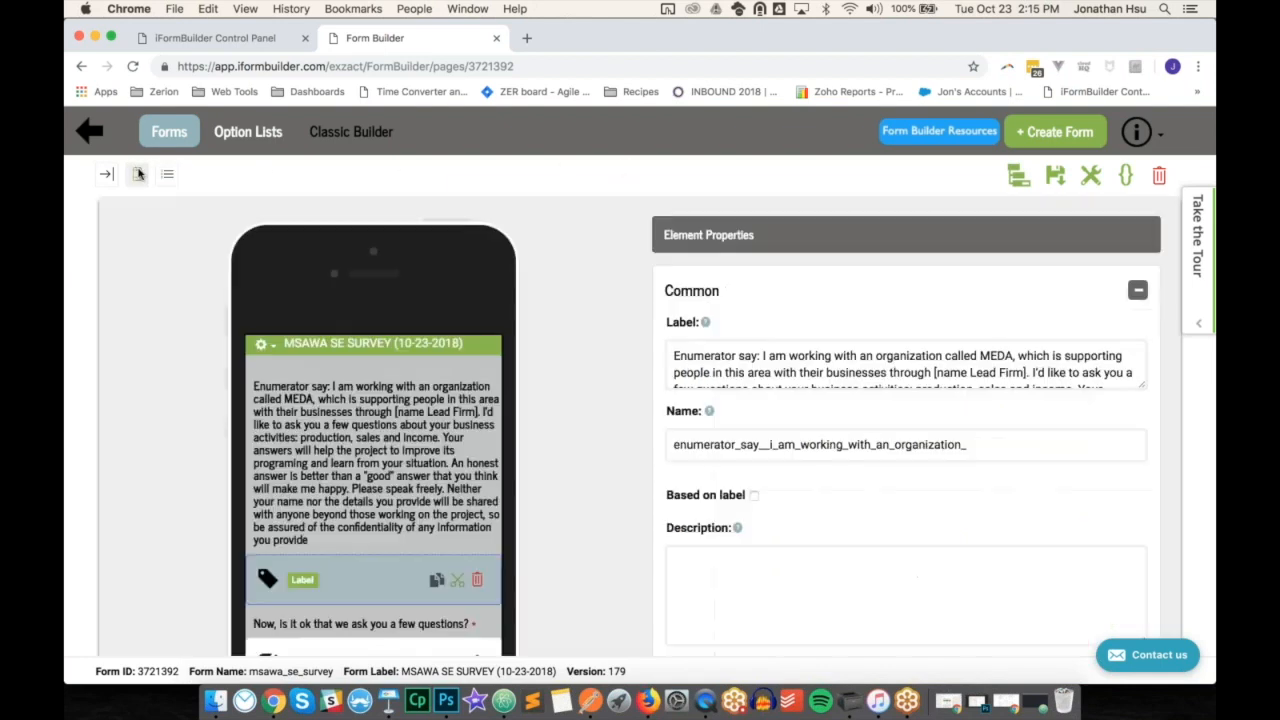
pyautogui.click(106, 174)
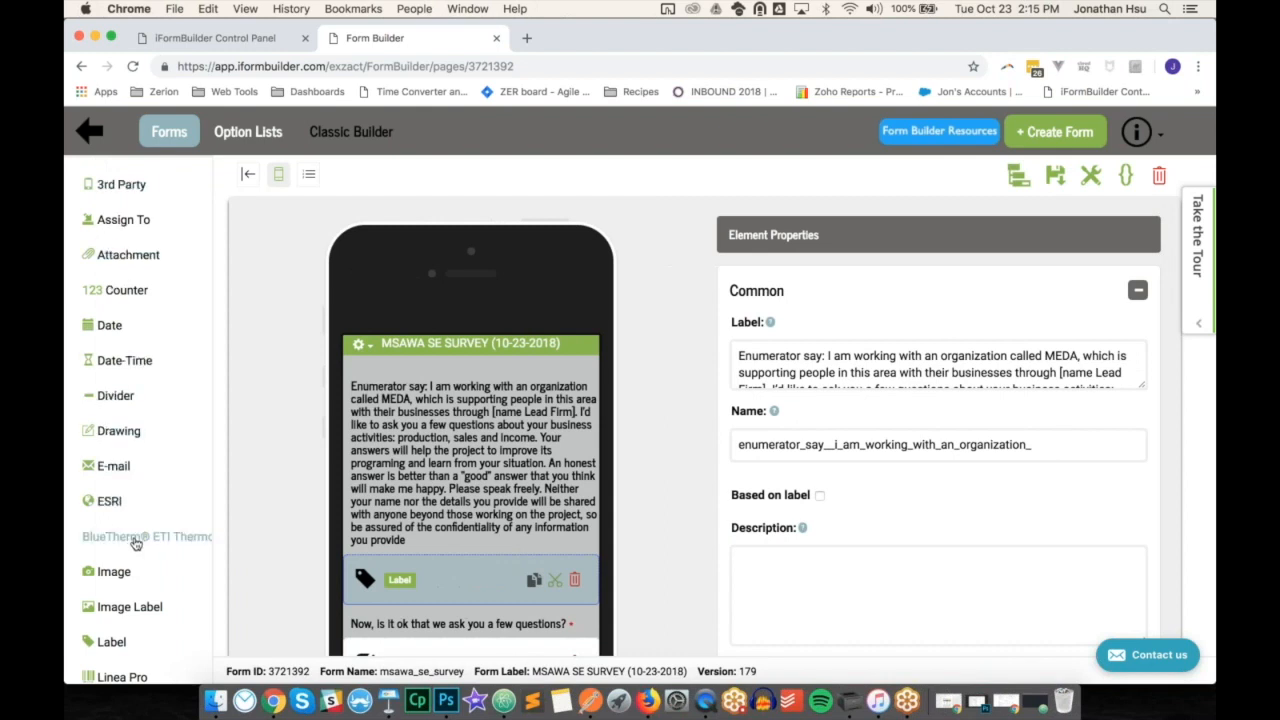
pyautogui.scroll(-10, 881, 470)
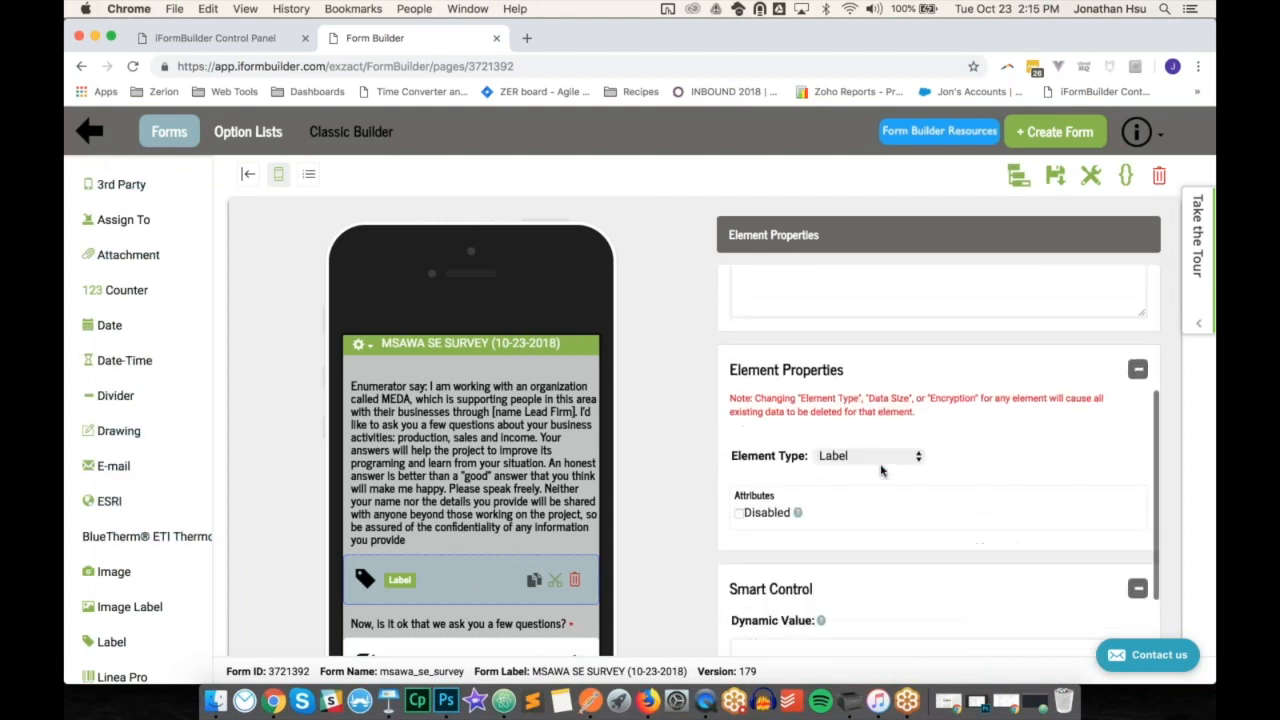
pyautogui.scroll(-10, 881, 470)
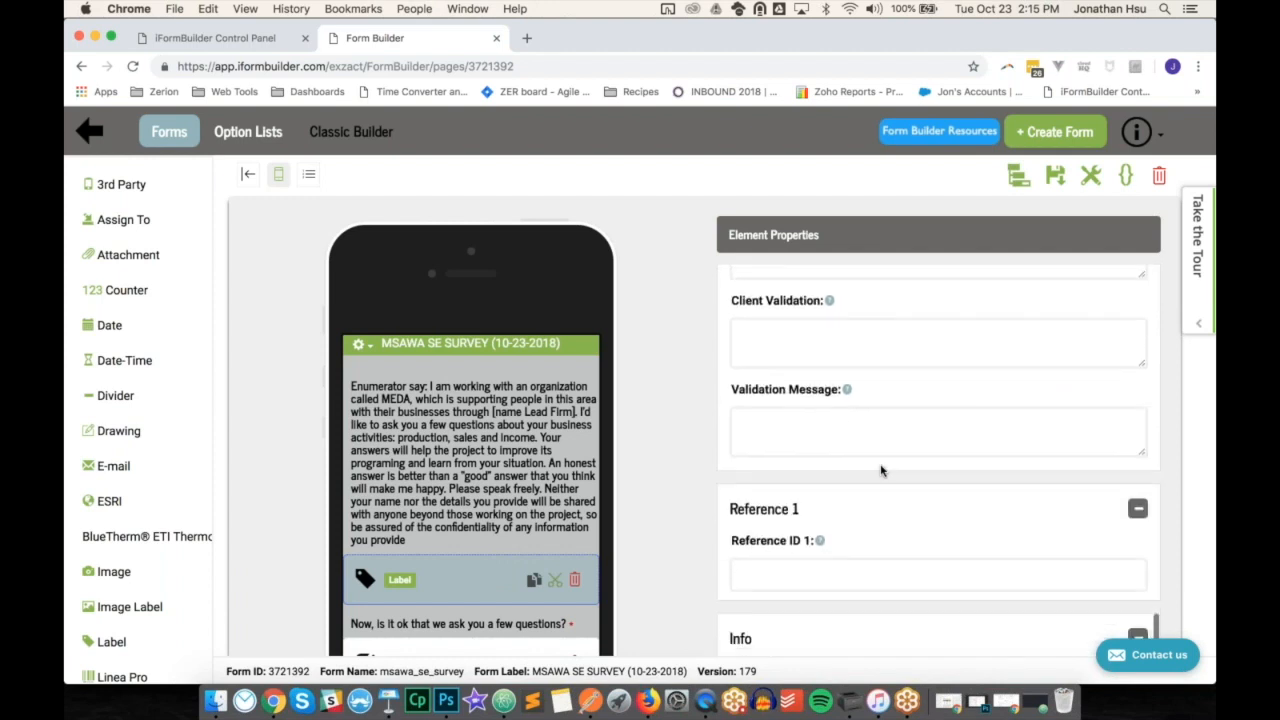
# - Locate the Name of Lead Firm select element and check that question on the device shown in QuickTime Player
pyautogui.scroll(-5, 498, 457)
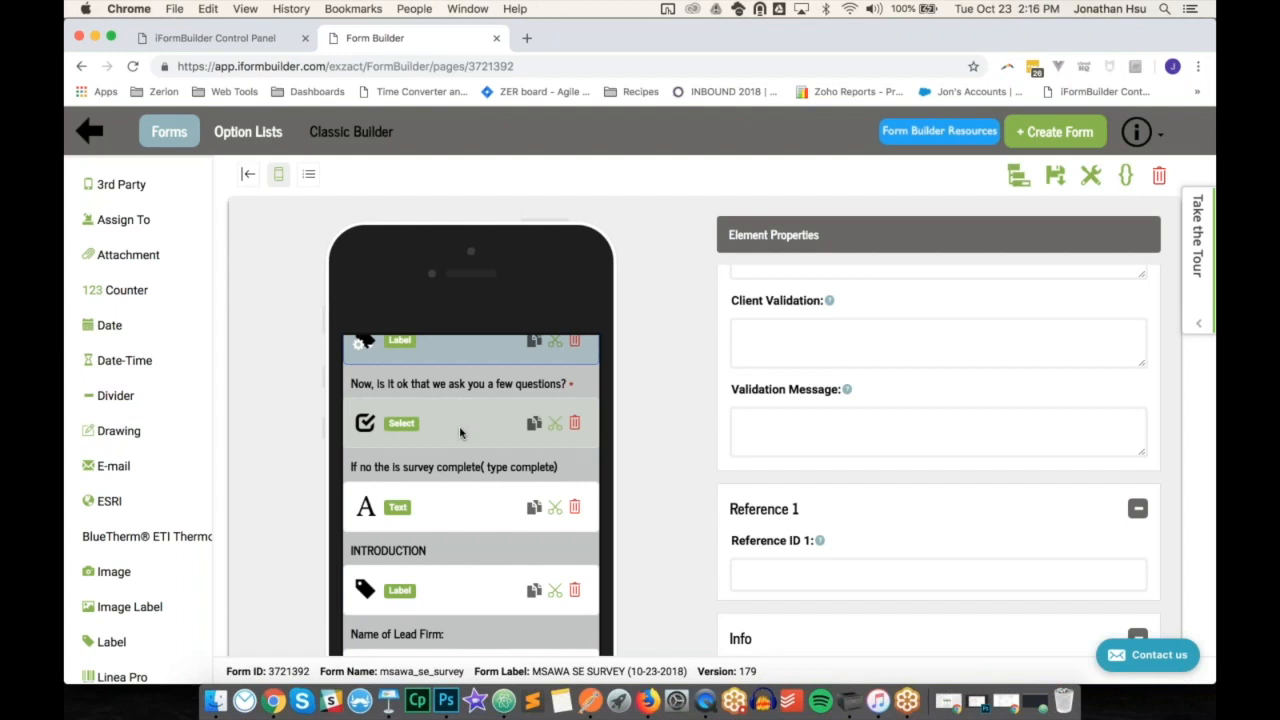
pyautogui.scroll(-3, 459, 426)
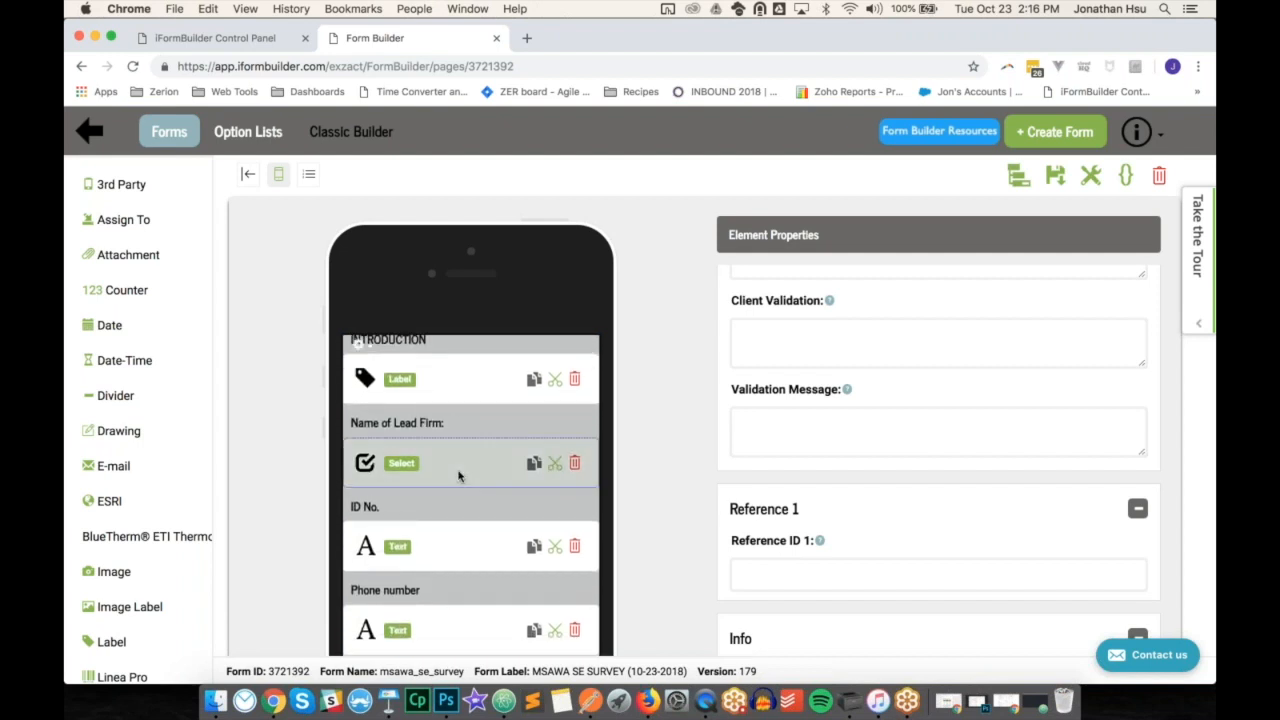
pyautogui.click(706, 702)
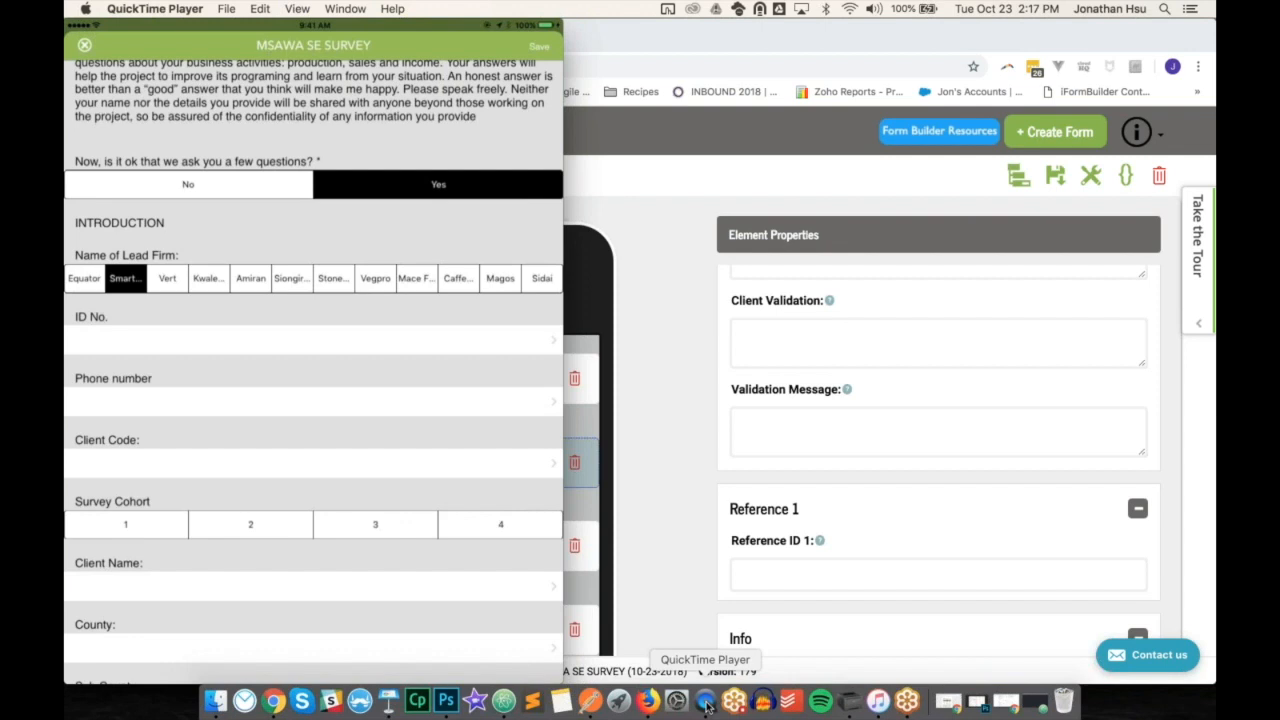
pyautogui.click(645, 596)
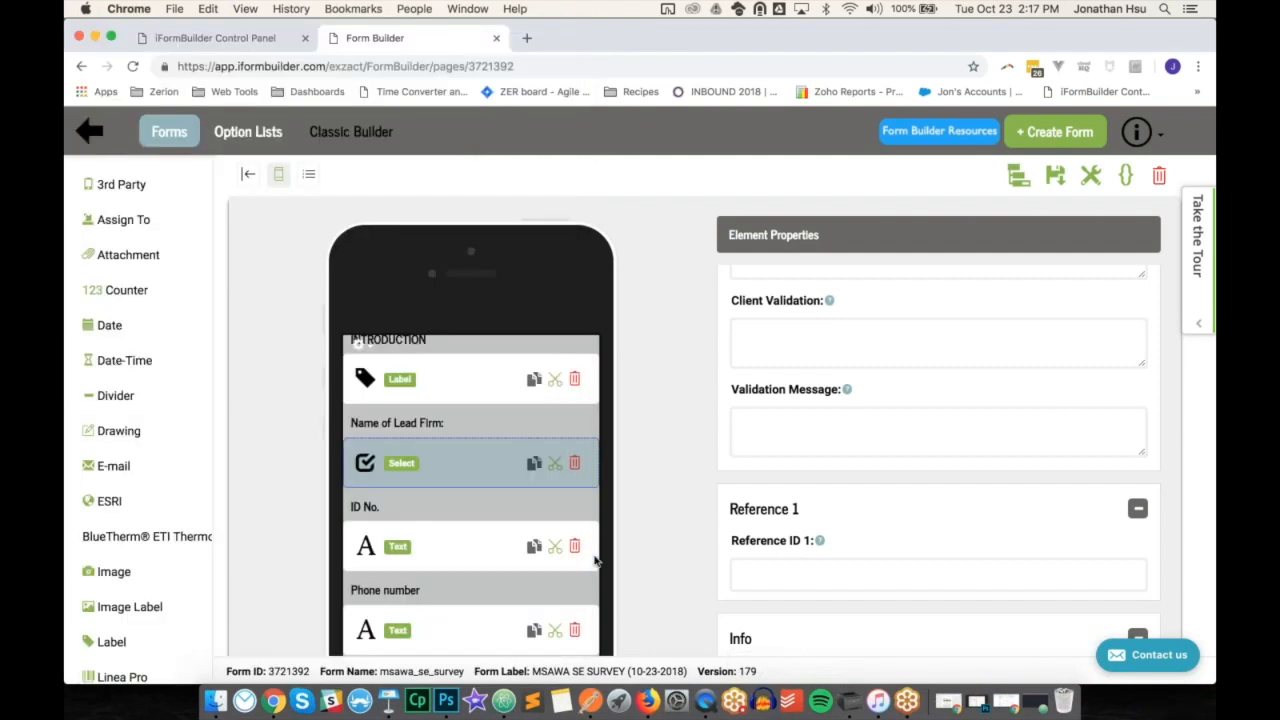
# - Review the Name of Lead Firm element's smart controls and the note about changing the element type
pyautogui.scroll(5, 847, 519)
pyautogui.scroll(10, 847, 519)
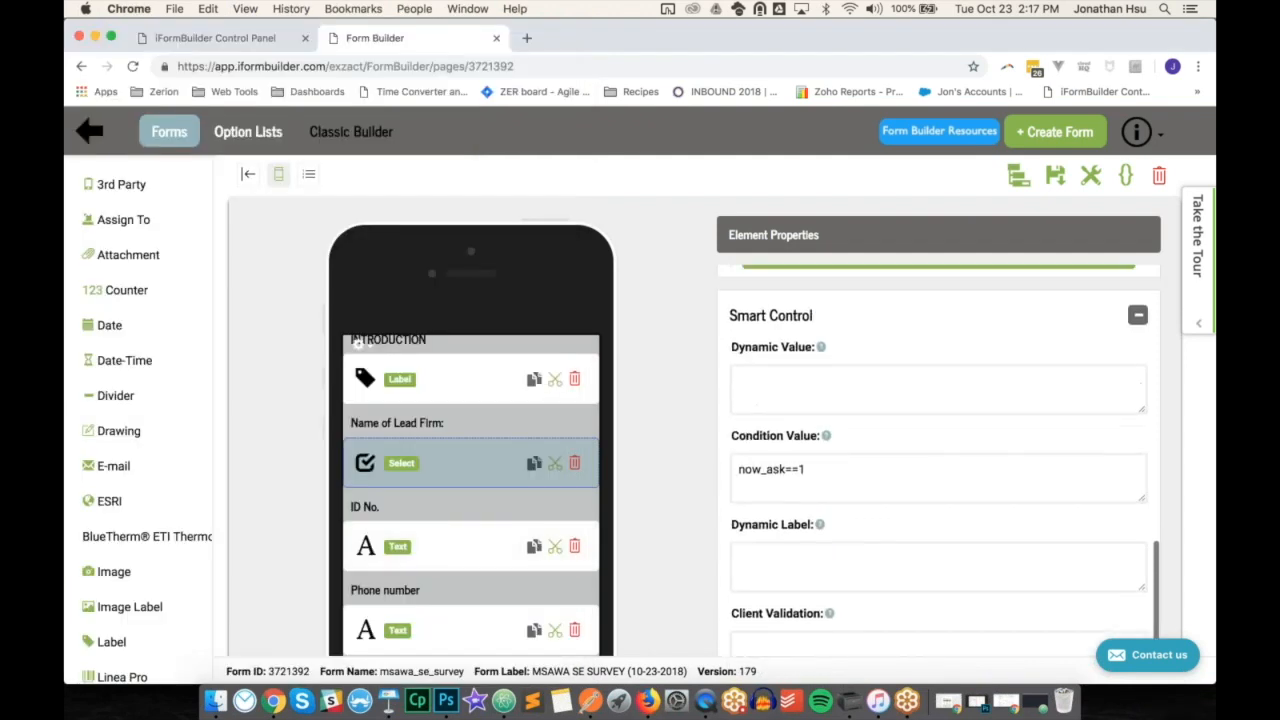
pyautogui.scroll(3, 800, 440)
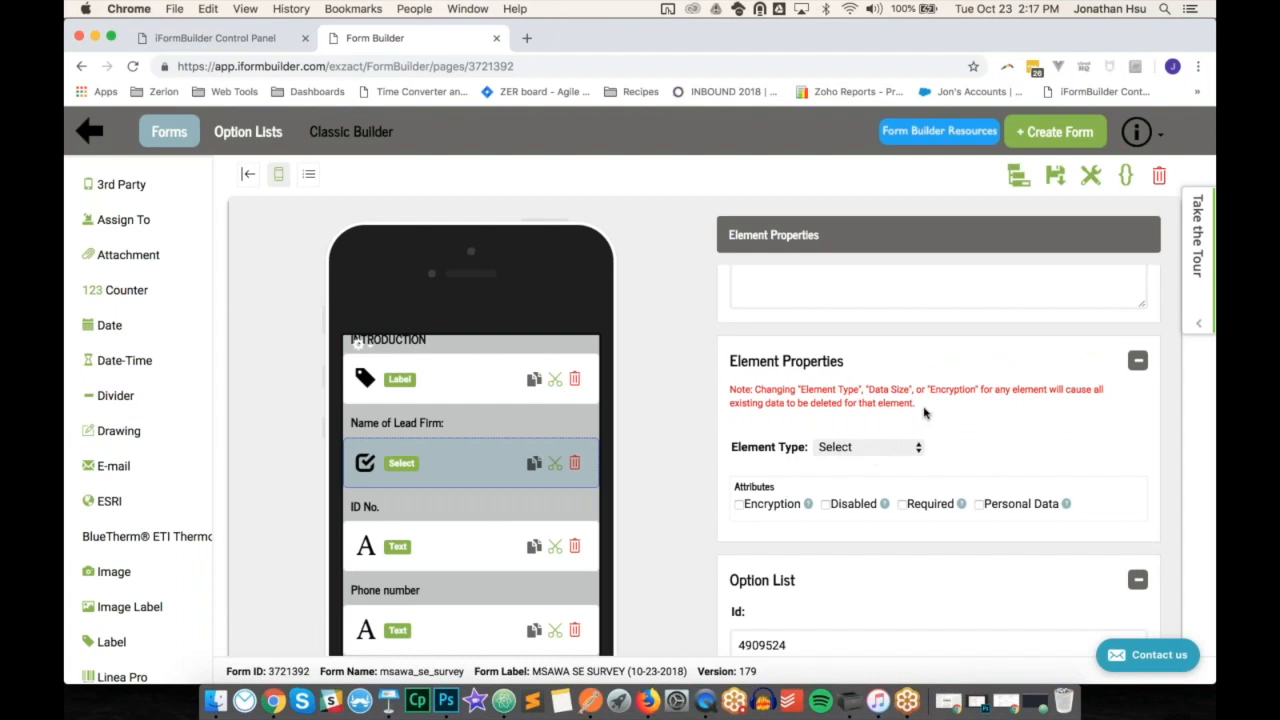
pyautogui.moveTo(916, 403); pyautogui.dragTo(731, 392)
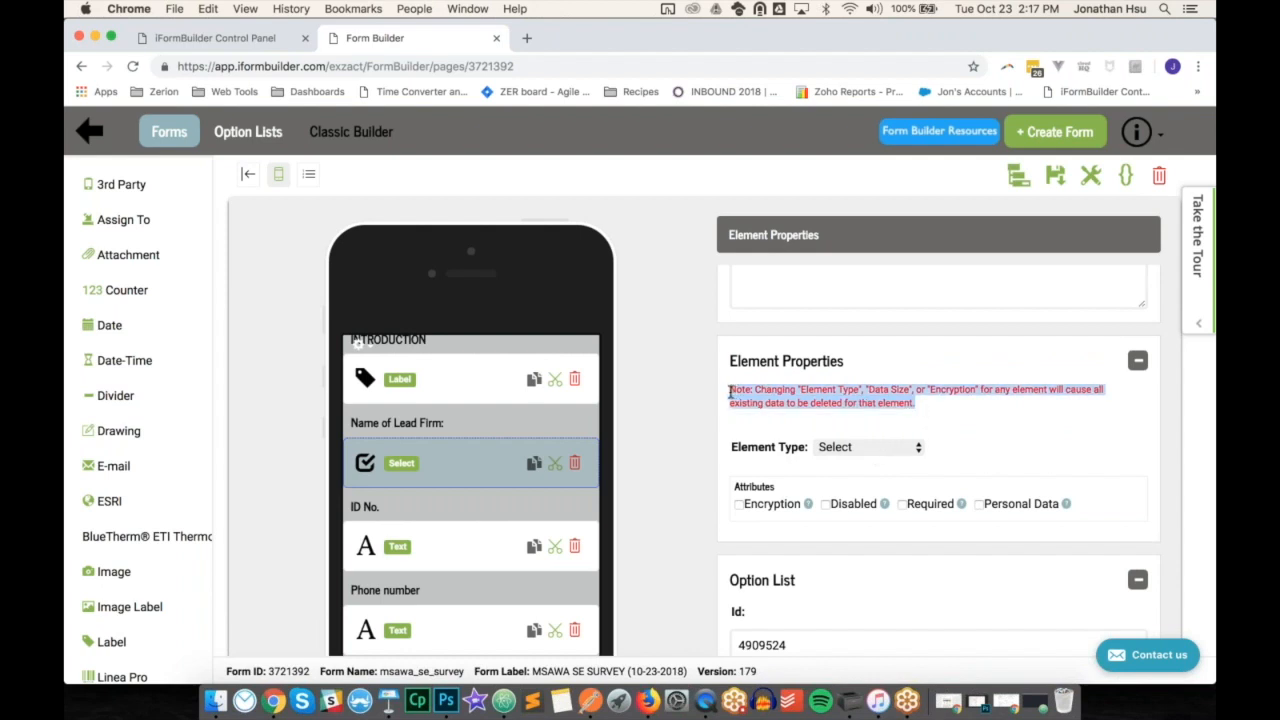
pyautogui.click(729, 391)
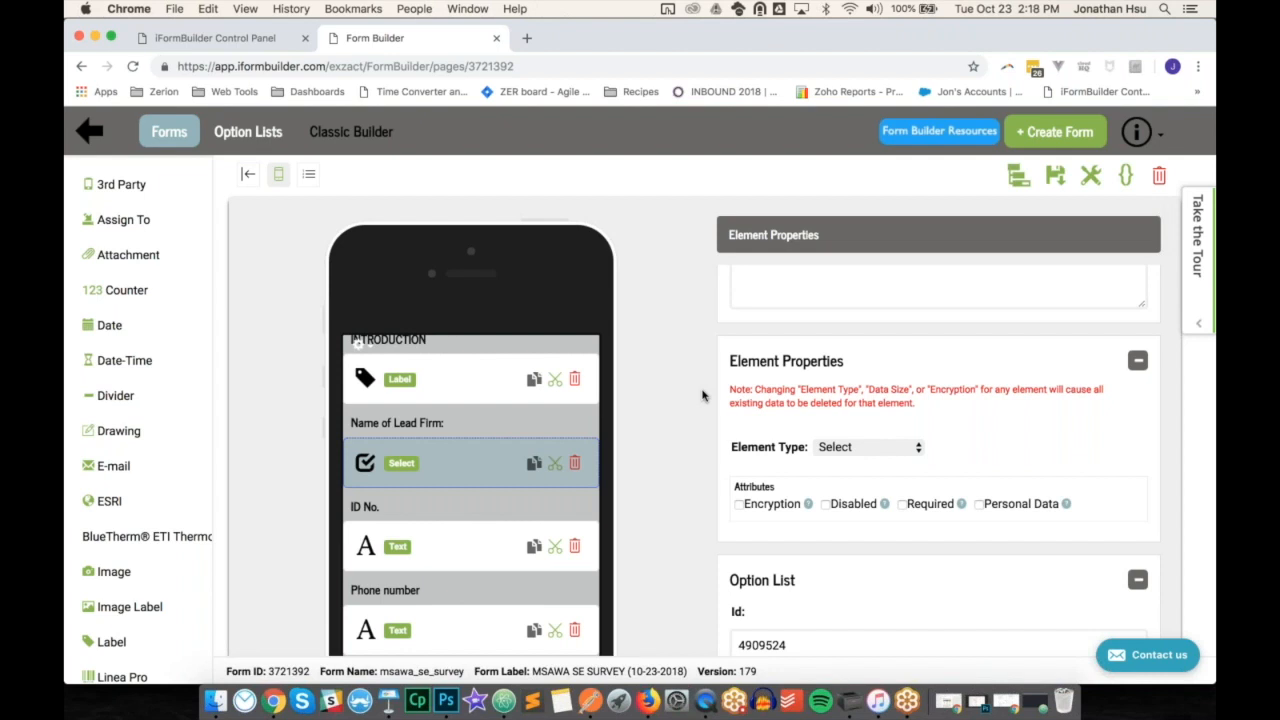
# - Duplicate the Name of Lead Firm select element, then rename the original to name_of_lead_firm_old and save
pyautogui.click(533, 466)
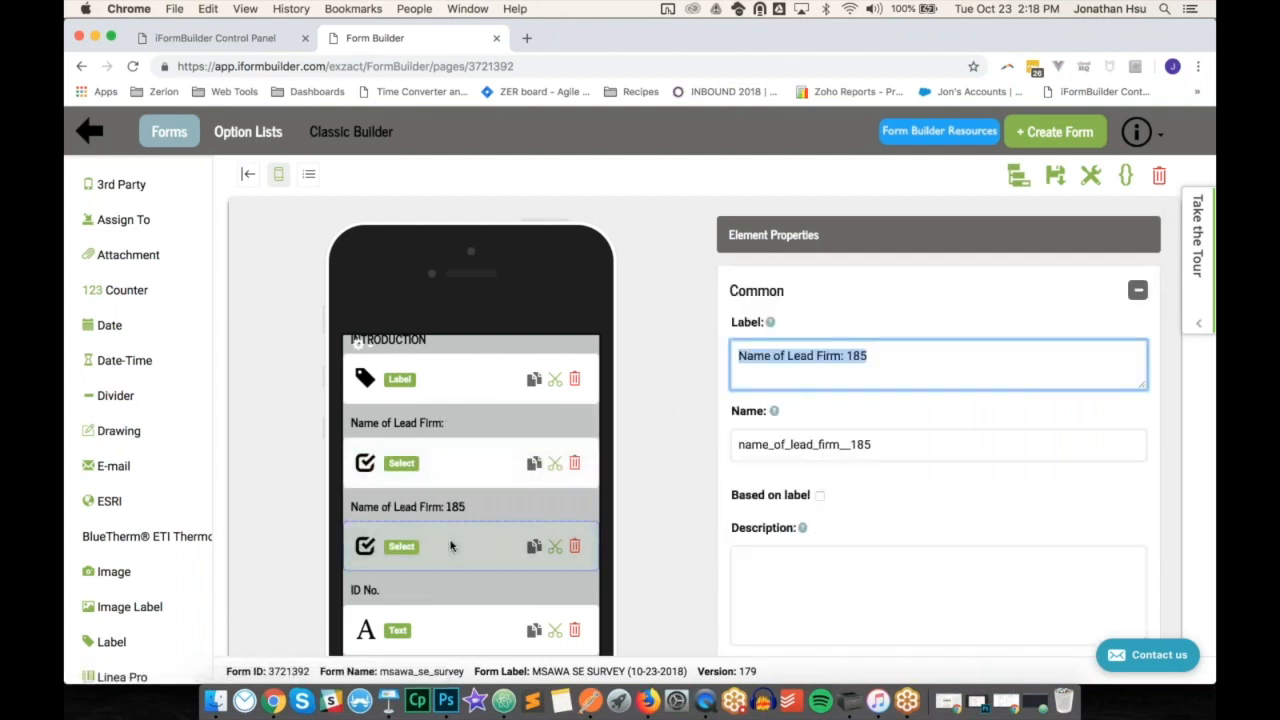
pyautogui.click(1055, 175)
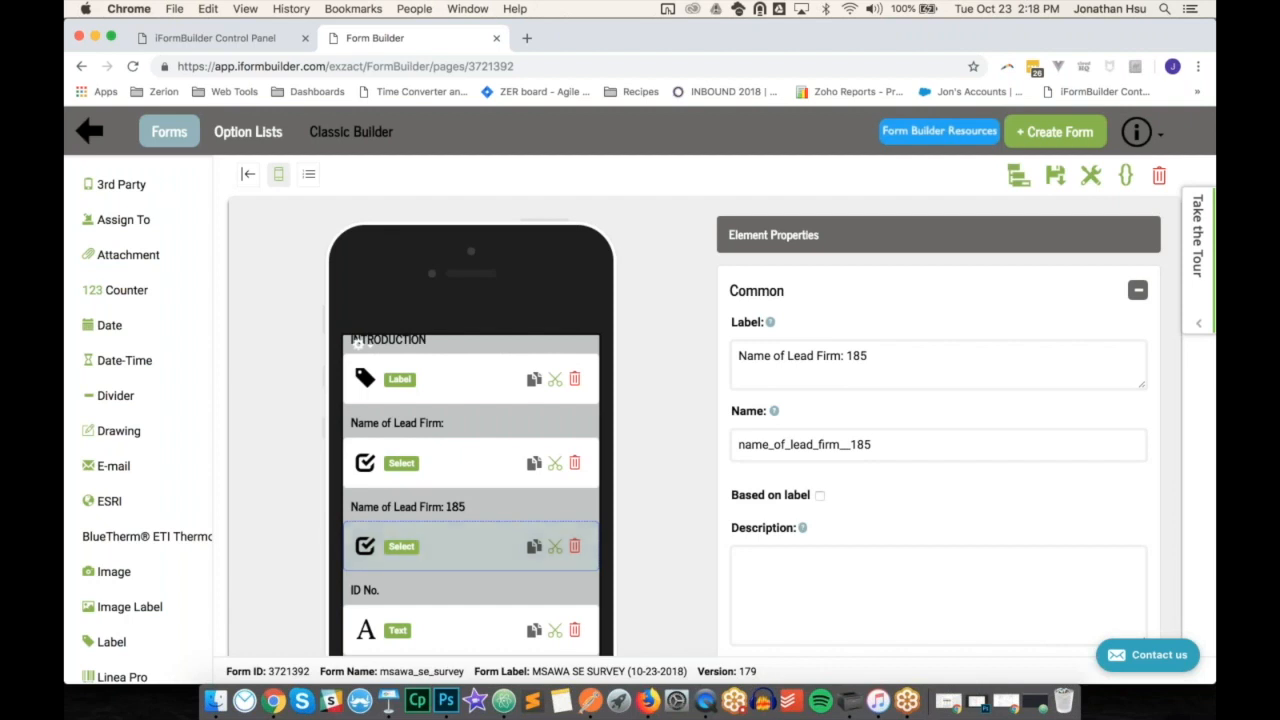
pyautogui.click(486, 462)
pyautogui.click(845, 444)
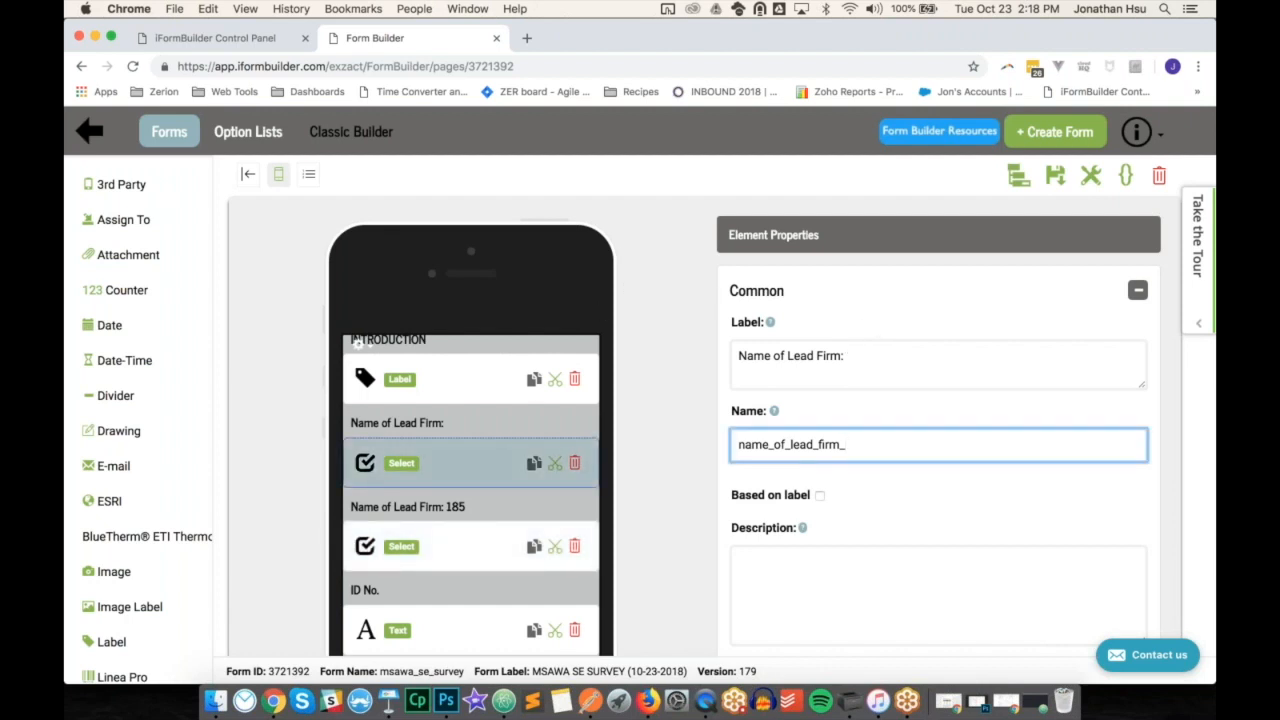
pyautogui.write('old')
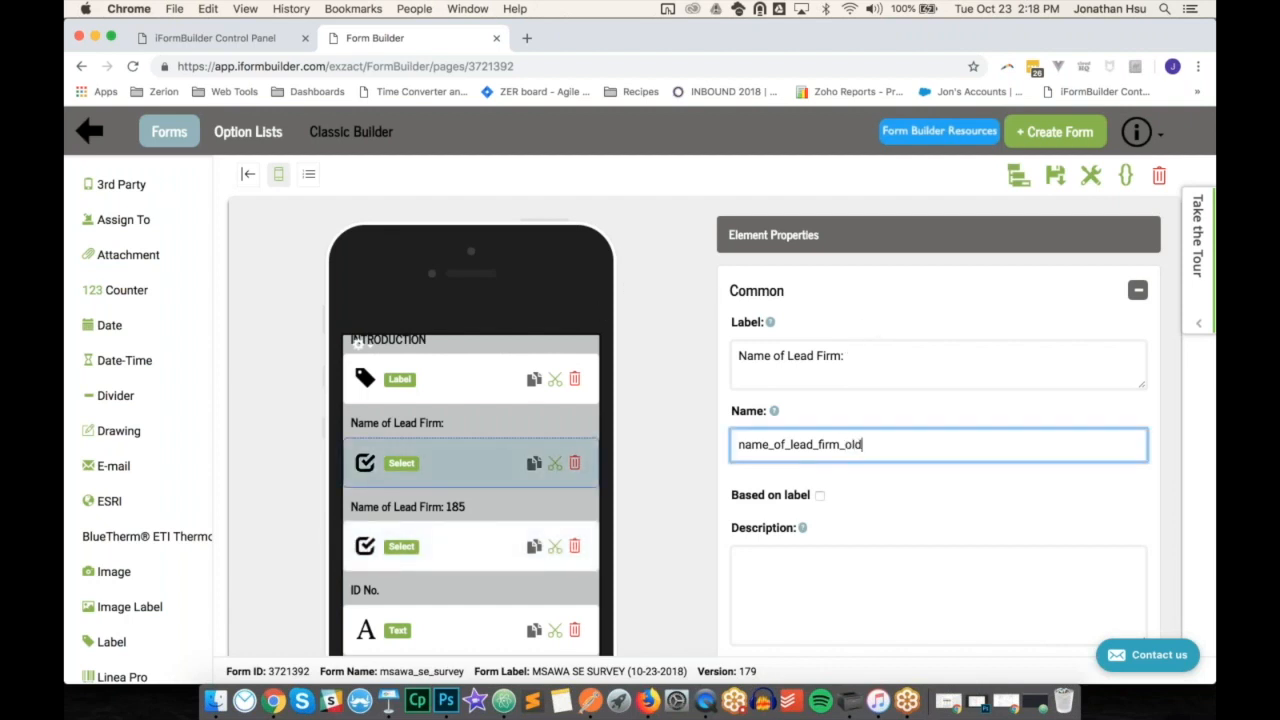
pyautogui.click(1055, 175)
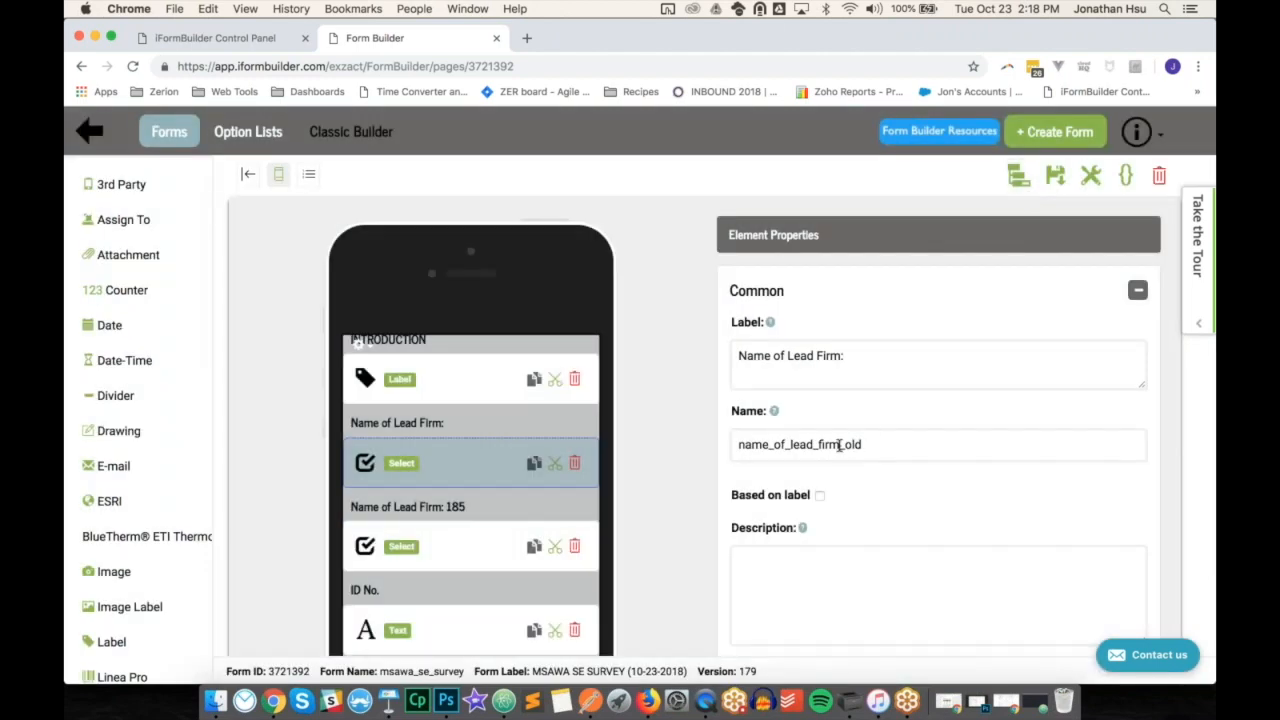
# - Copy the original base name name_of_lead_firm_ and paste it as the duplicate element's name
pyautogui.click(890, 444)
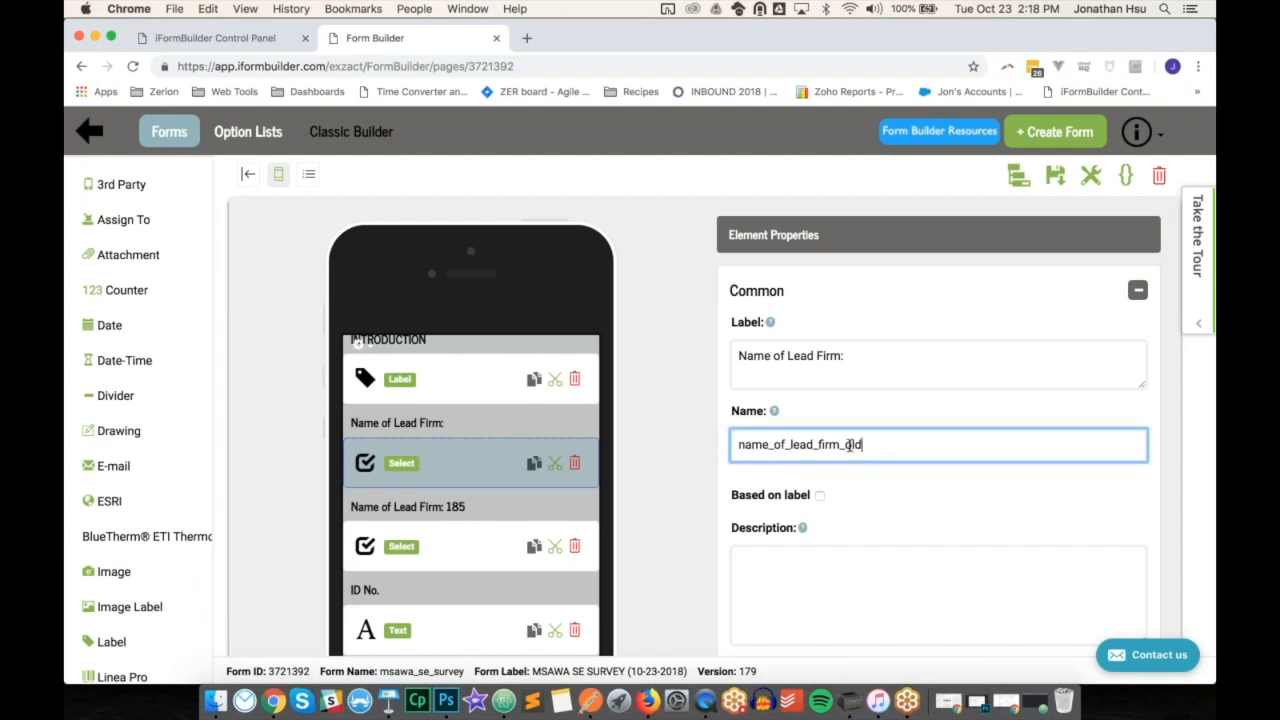
pyautogui.moveTo(846, 444)
pyautogui.mouseDown()
pyautogui.moveTo(740, 444)
pyautogui.moveTo(843, 446)
pyautogui.mouseUp()
pyautogui.press('super+c')
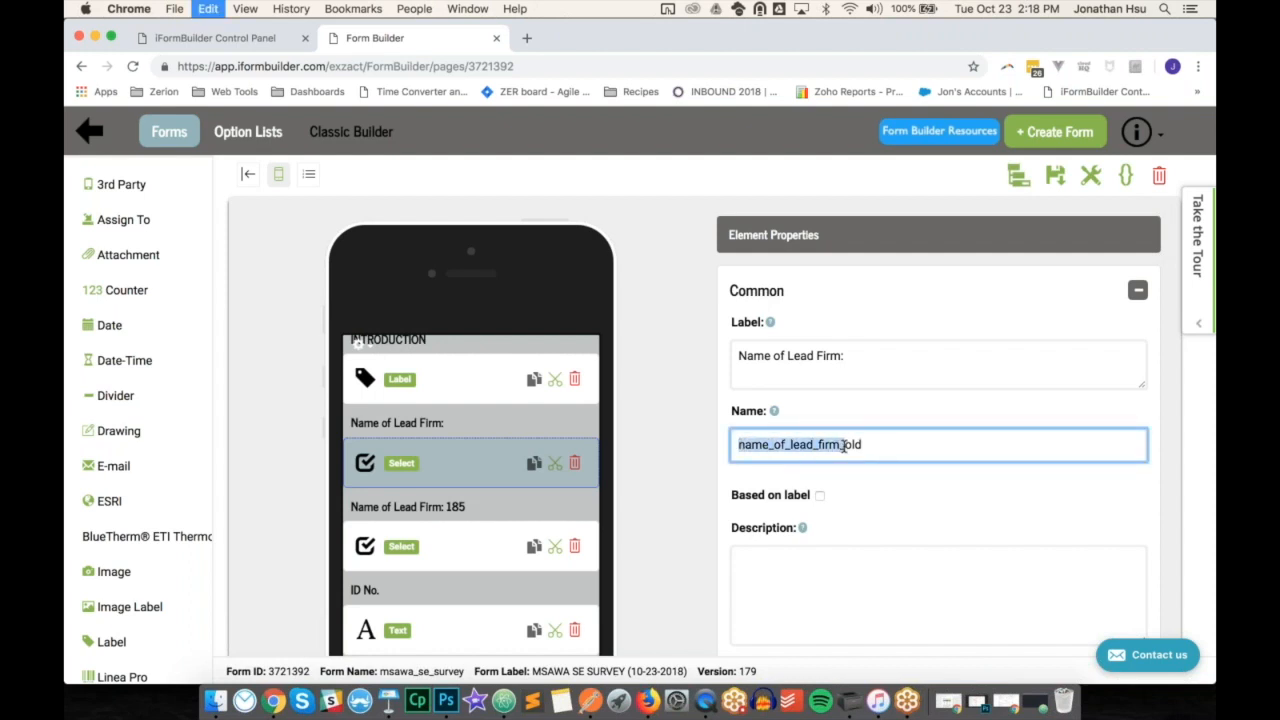
pyautogui.click(491, 534)
pyautogui.press('super+v')
# - Remove the number suffix from the duplicate's label so it reads "Name of Lead Firm:"
pyautogui.click(886, 358)
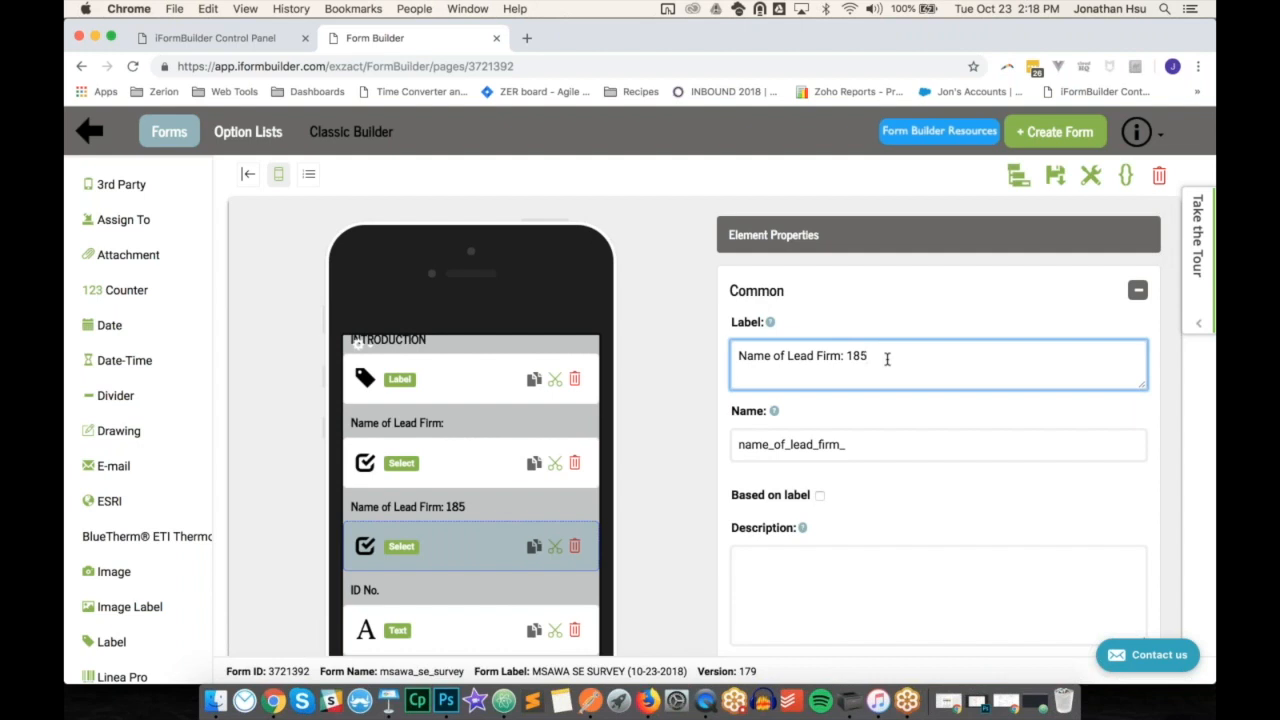
pyautogui.press('BackSpace')
pyautogui.press('BackSpace')
pyautogui.press('BackSpace')
# - Change the duplicate Name of Lead Firm element's type to Pick List and check its option list and condition value
pyautogui.scroll(-5, 977, 508)
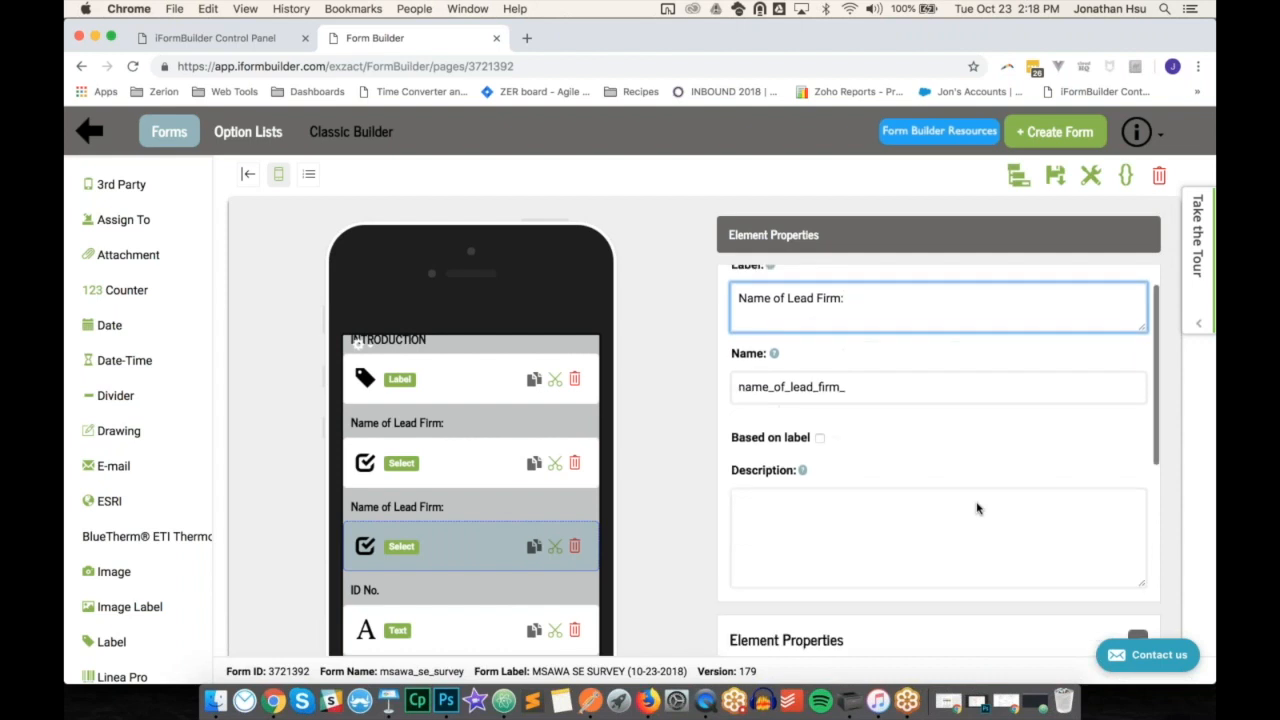
pyautogui.scroll(-1, 977, 508)
pyautogui.click(890, 496)
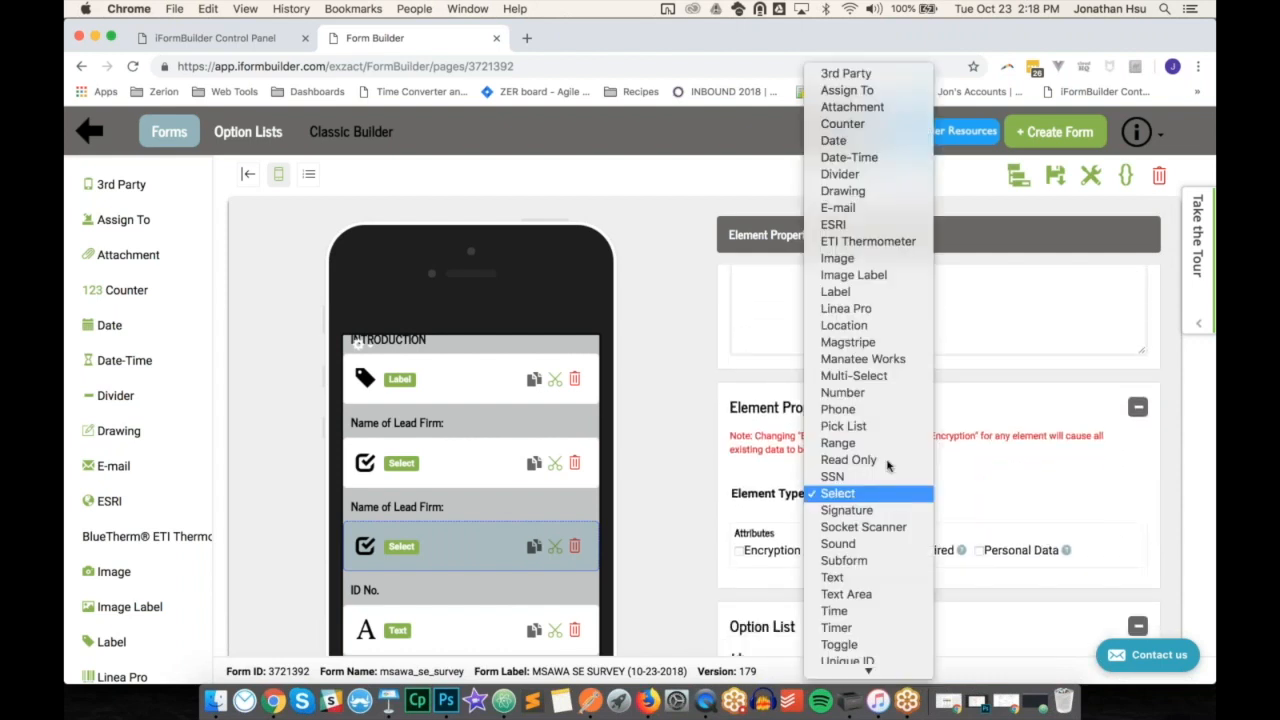
pyautogui.click(876, 426)
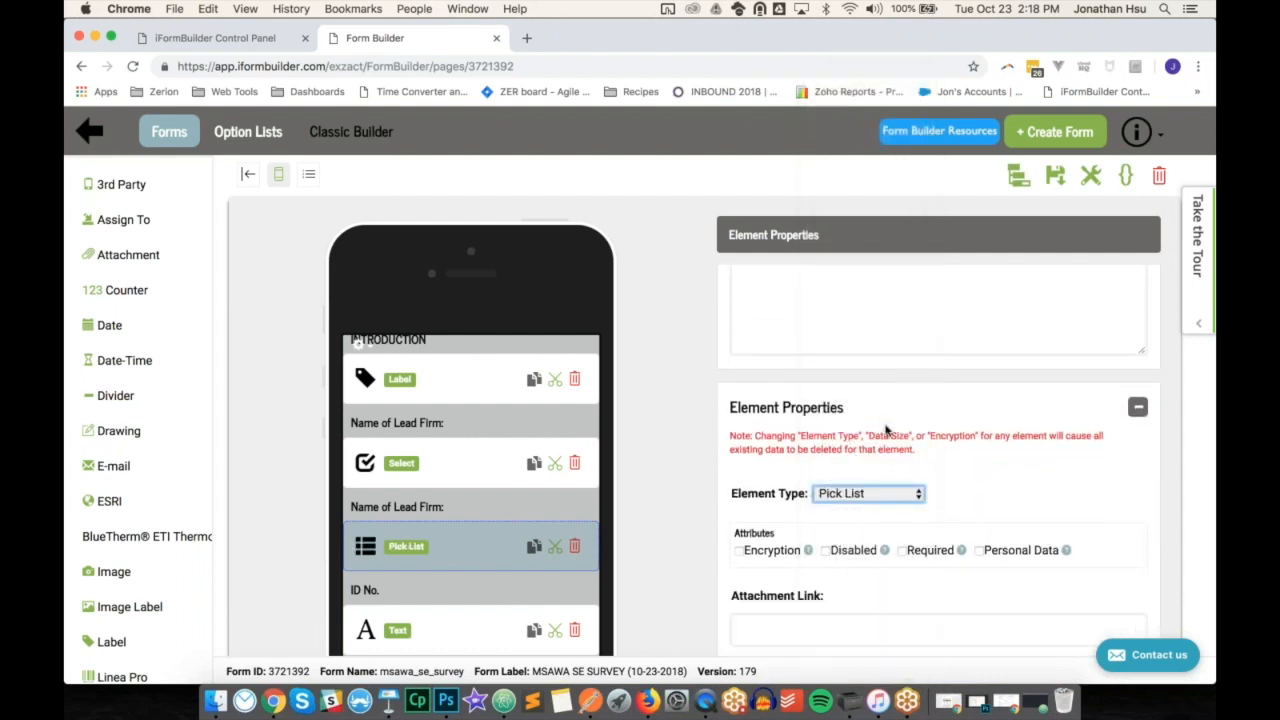
pyautogui.scroll(-3, 926, 470)
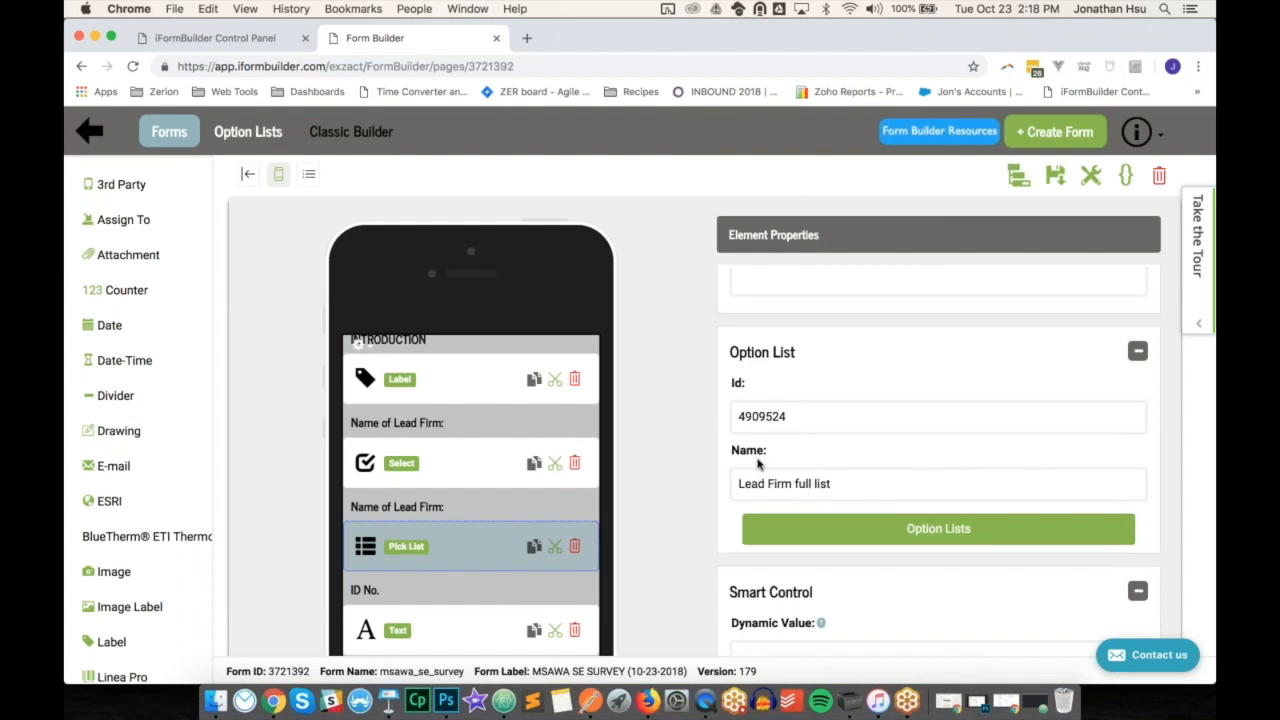
pyautogui.scroll(-3, 757, 463)
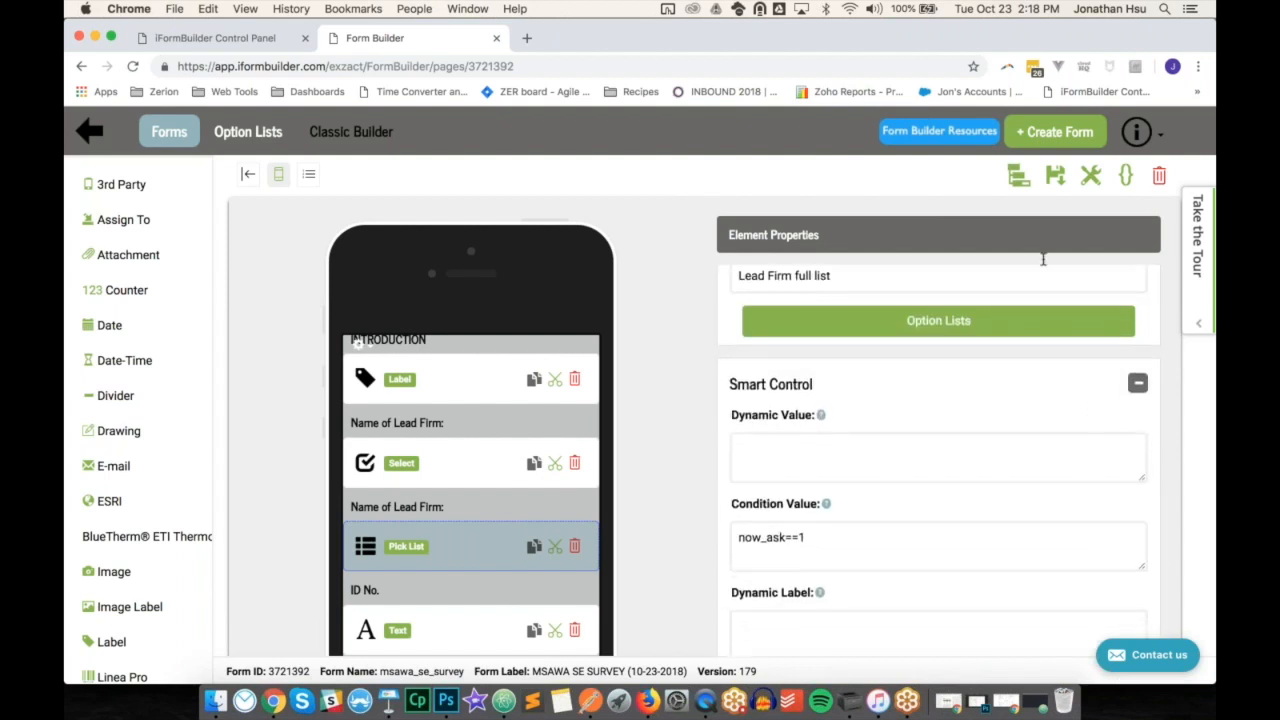
# - Save the form and check both Name of Lead Firm elements on the mirrored device in QuickTime Player
pyautogui.click(1054, 178)
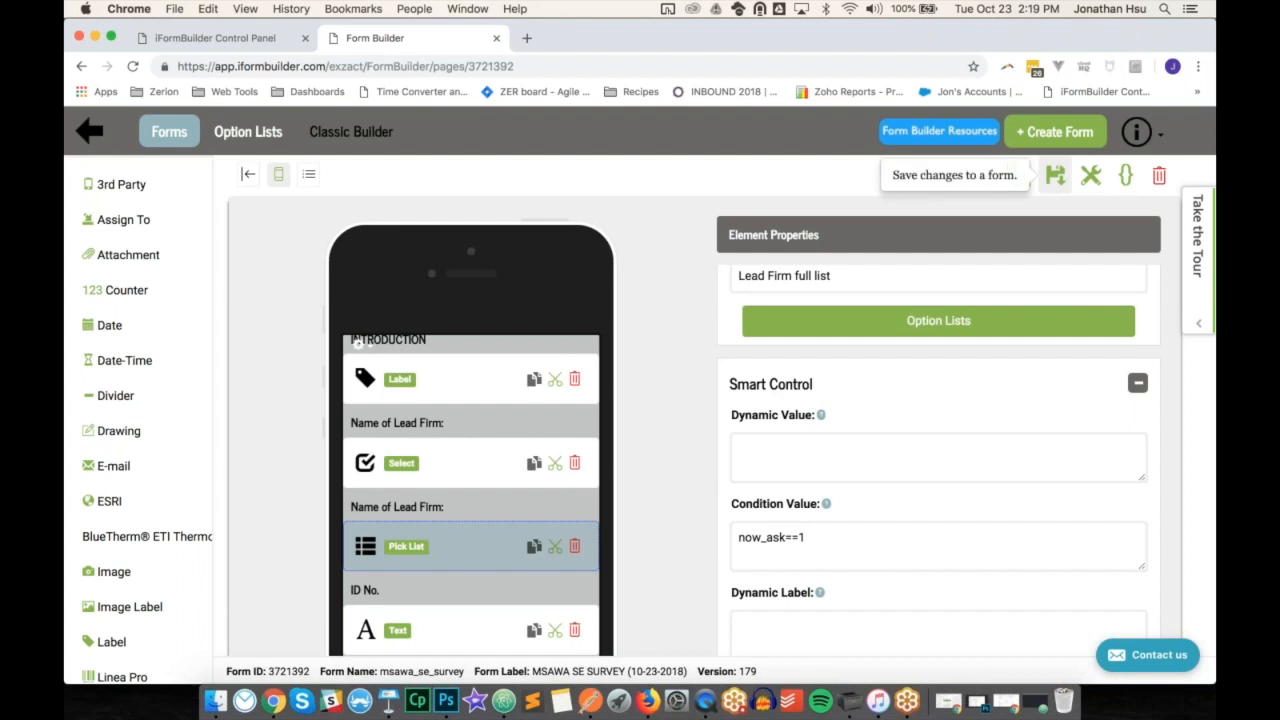
pyautogui.click(705, 701)
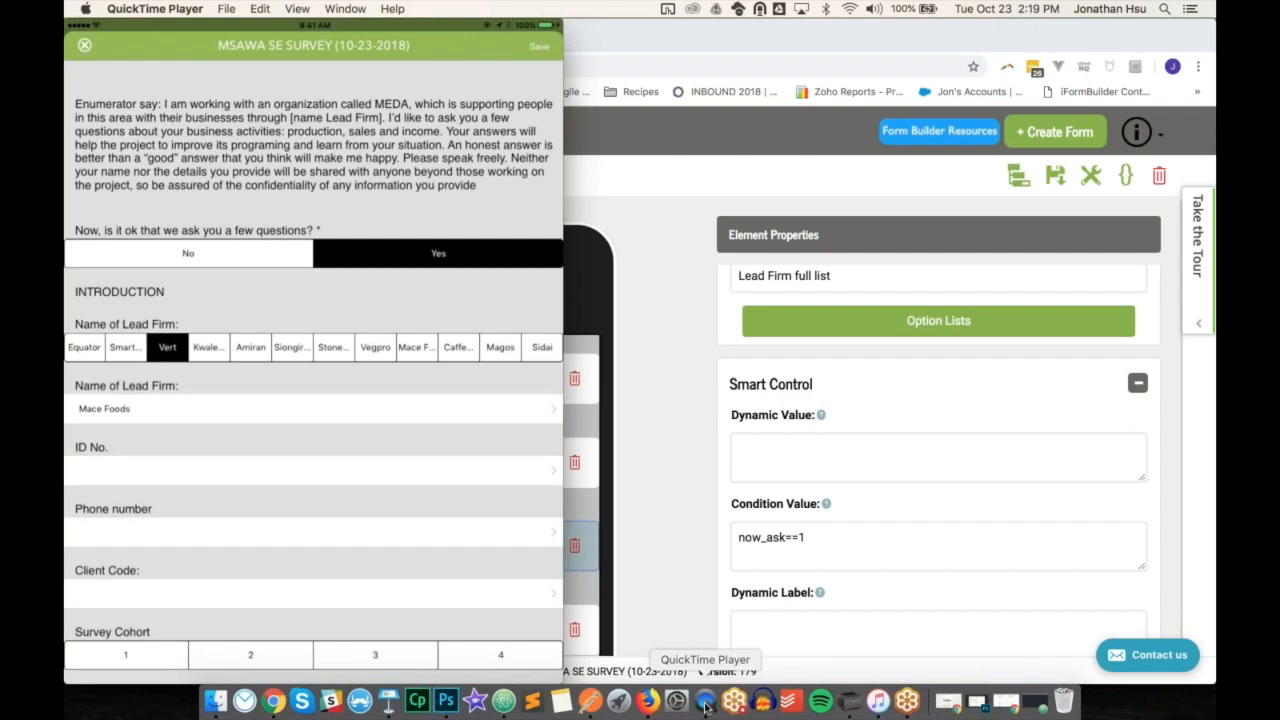
pyautogui.click(606, 535)
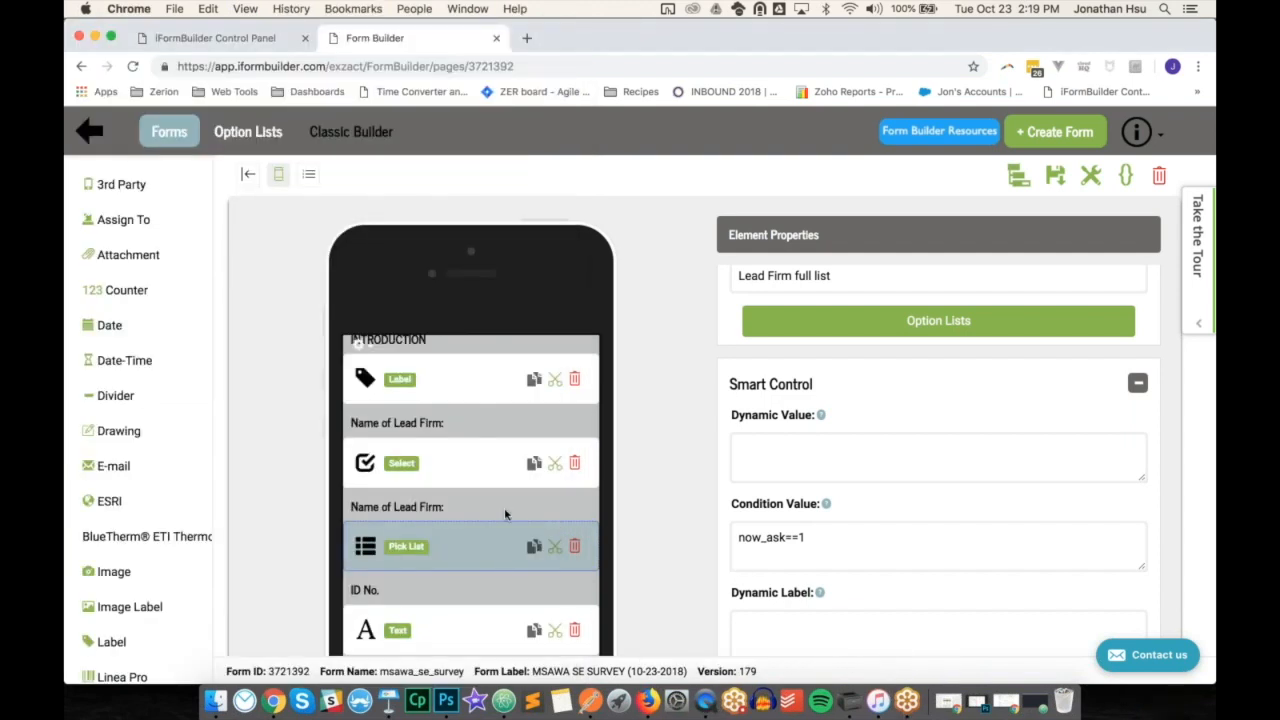
# - Disable the original Name of Lead Firm select element, save the form and check the survey in QuickTime Player
pyautogui.click(480, 470)
pyautogui.scroll(5, 892, 387)
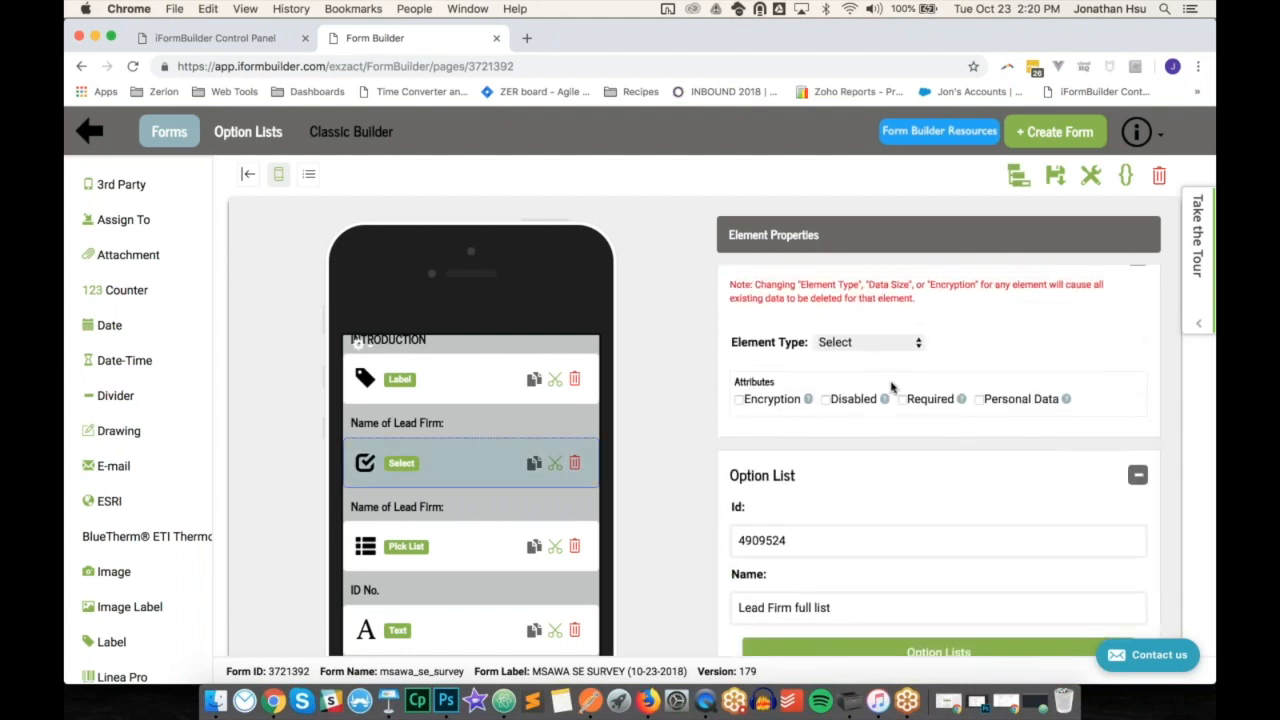
pyautogui.click(826, 400)
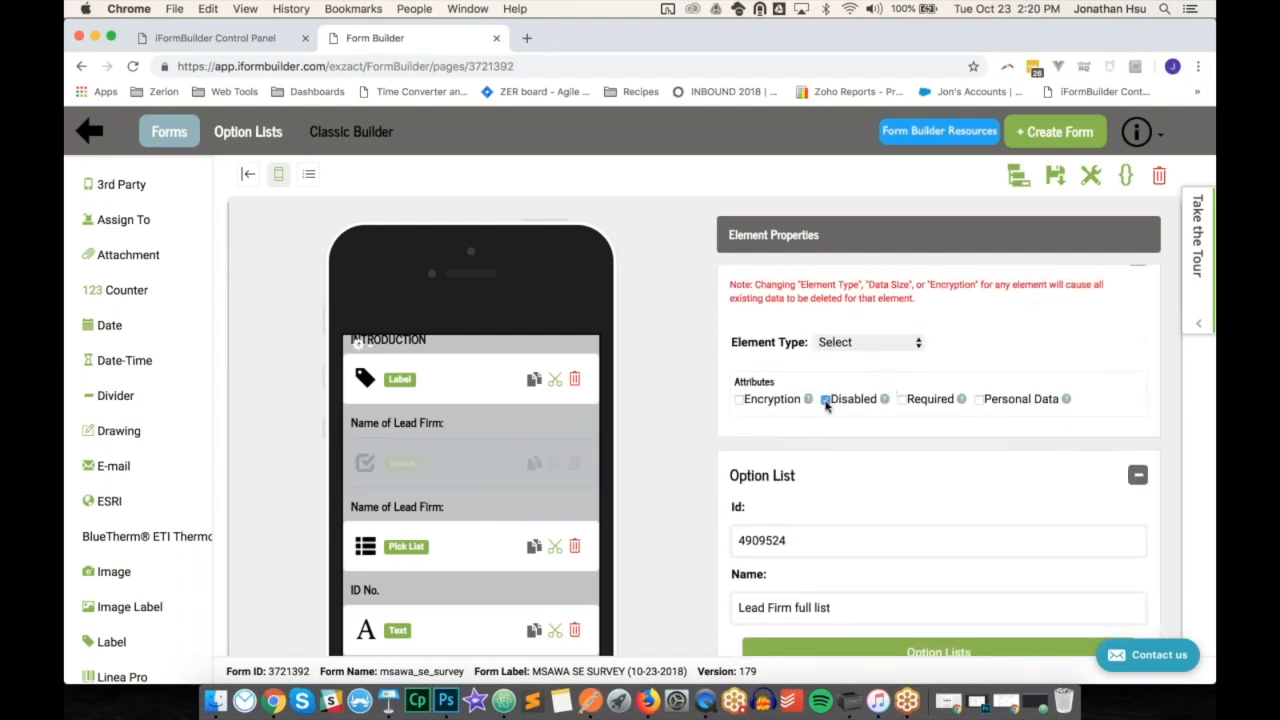
pyautogui.click(1054, 188)
pyautogui.click(706, 702)
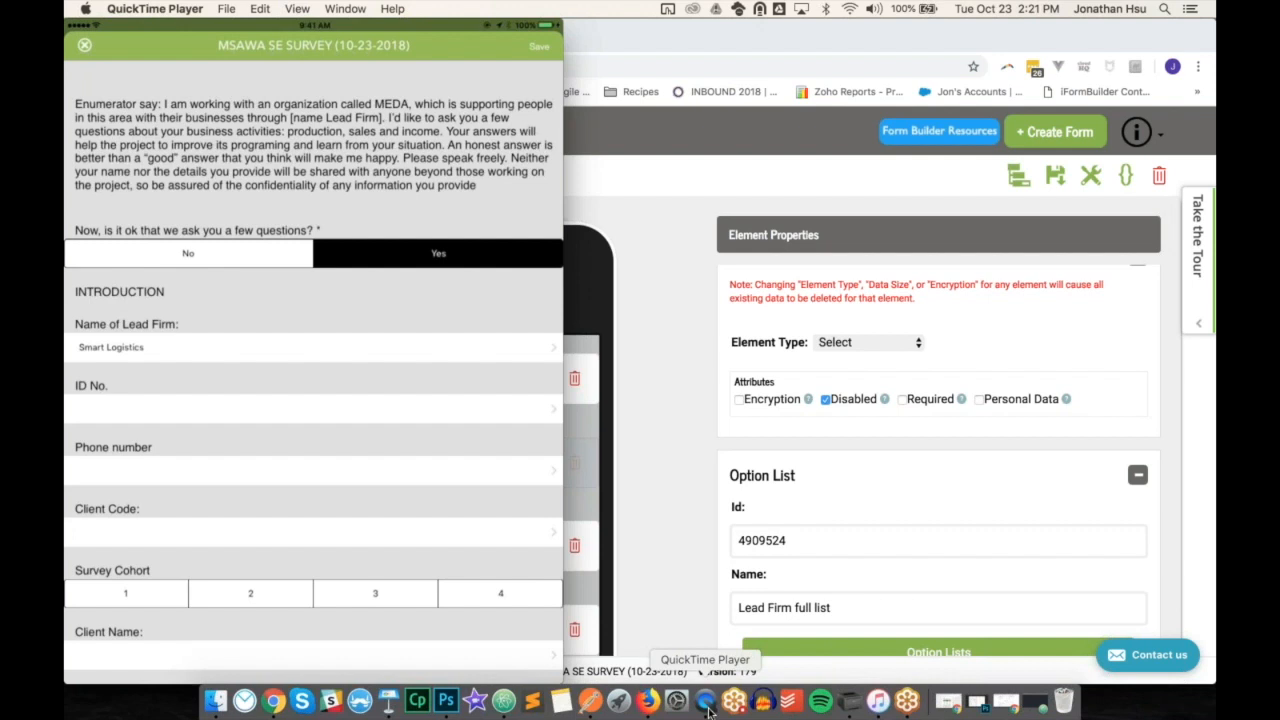
pyautogui.click(884, 309)
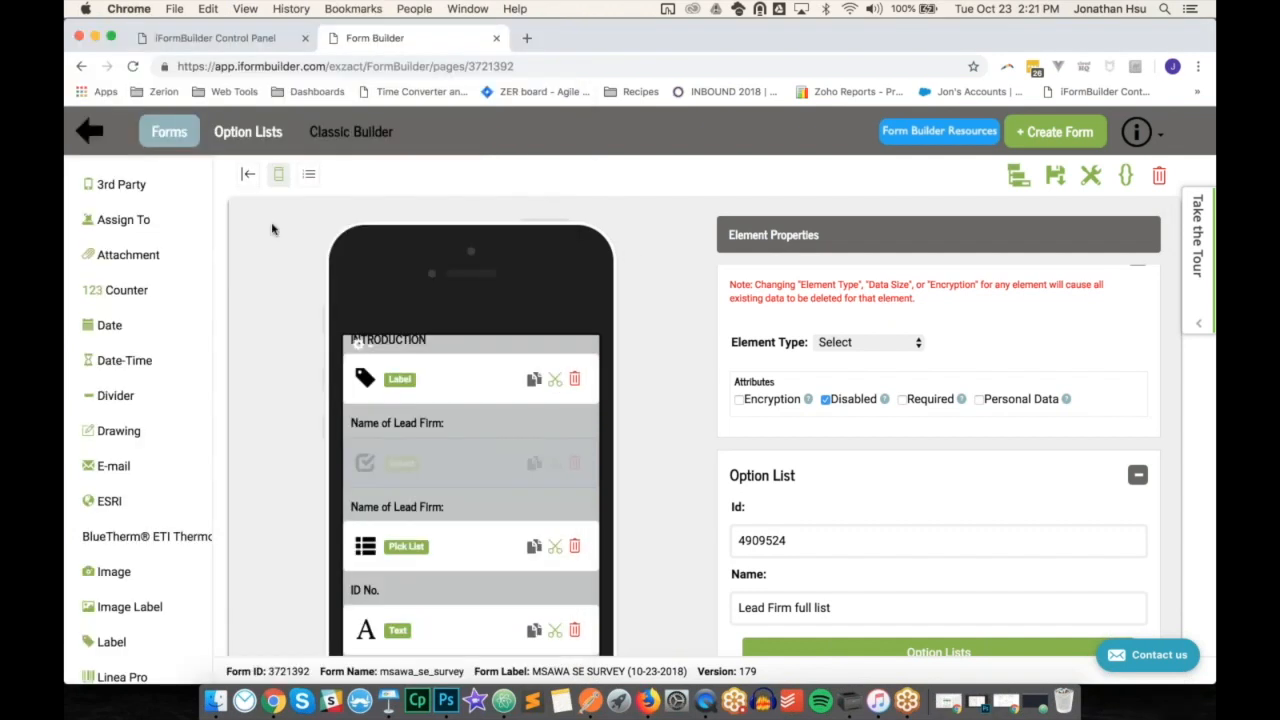
# - Show the form elements in list view and rename the Name of Lead Firm pick list element to name_of_lead_firm
pyautogui.click(308, 176)
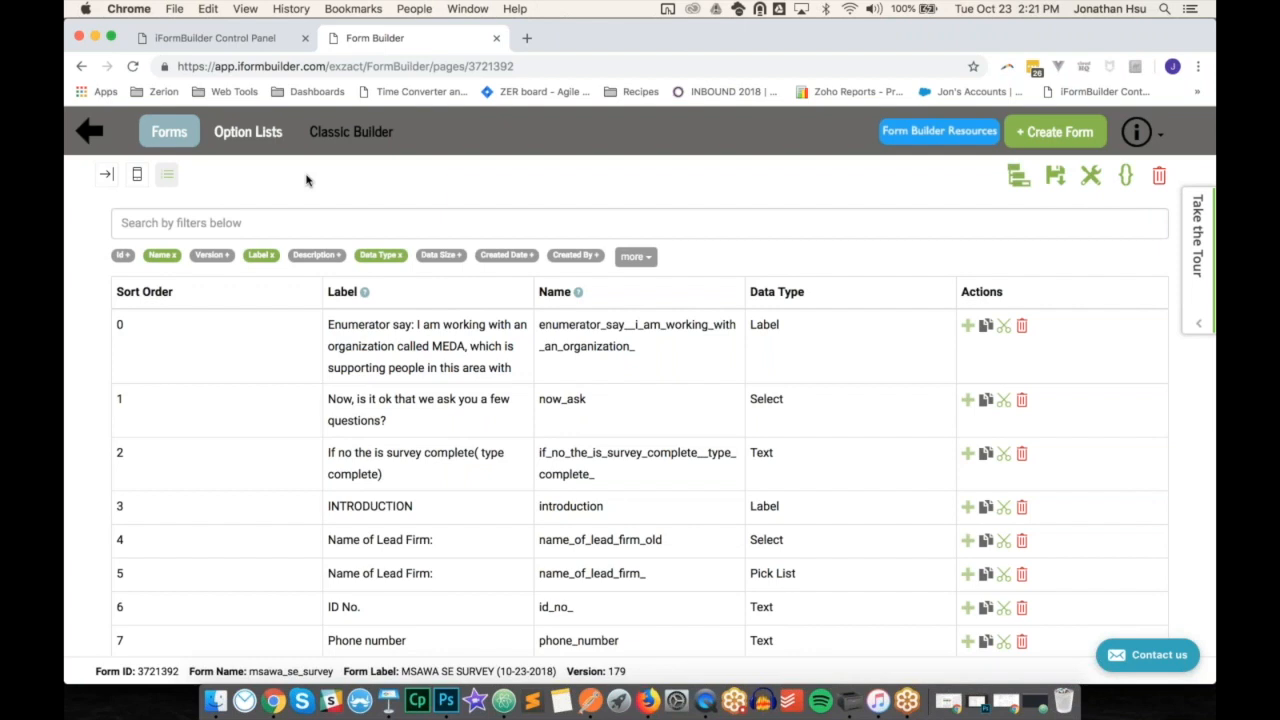
pyautogui.scroll(-1, 454, 175)
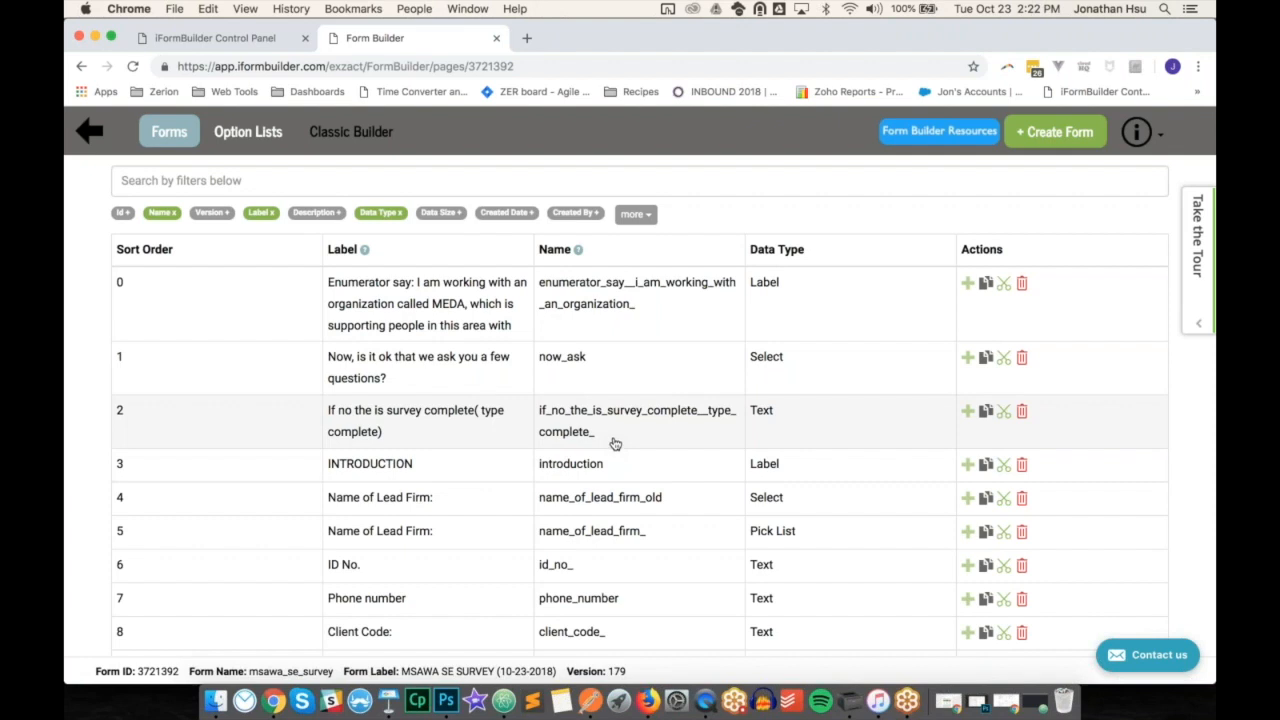
pyautogui.scroll(-3, 615, 443)
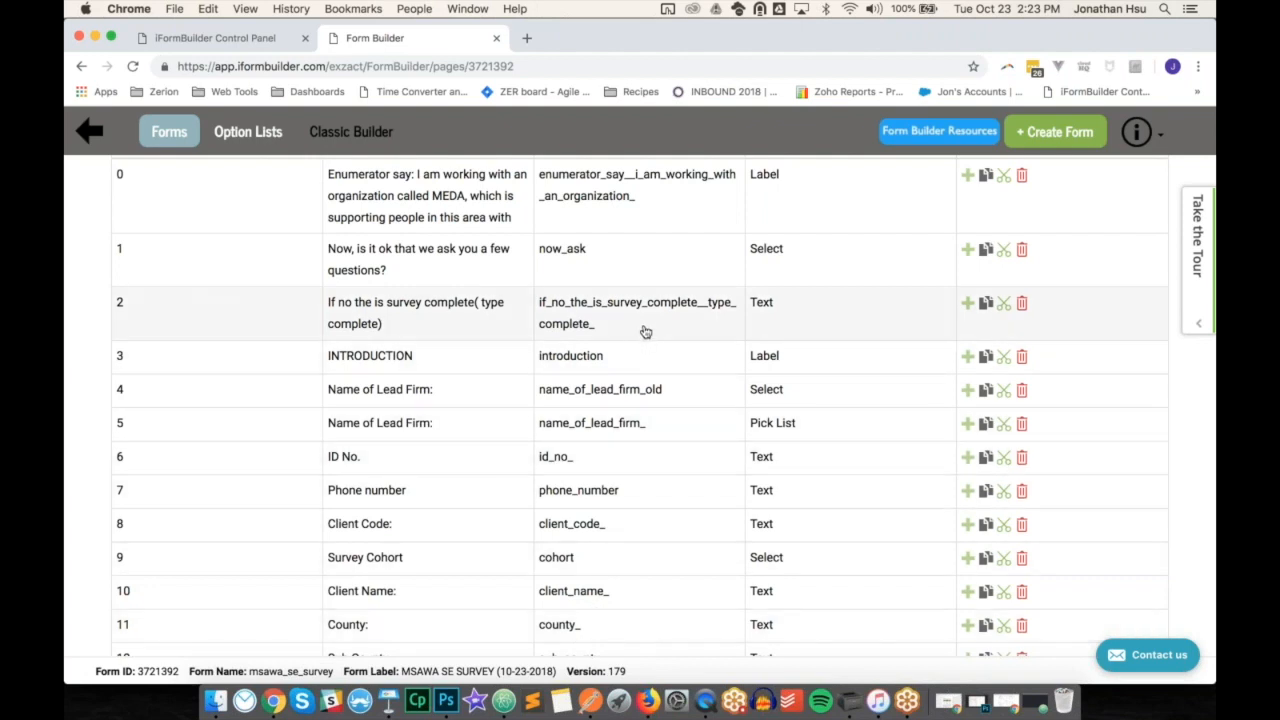
pyautogui.click(668, 433)
pyautogui.click(668, 433)
pyautogui.press('BackSpace')
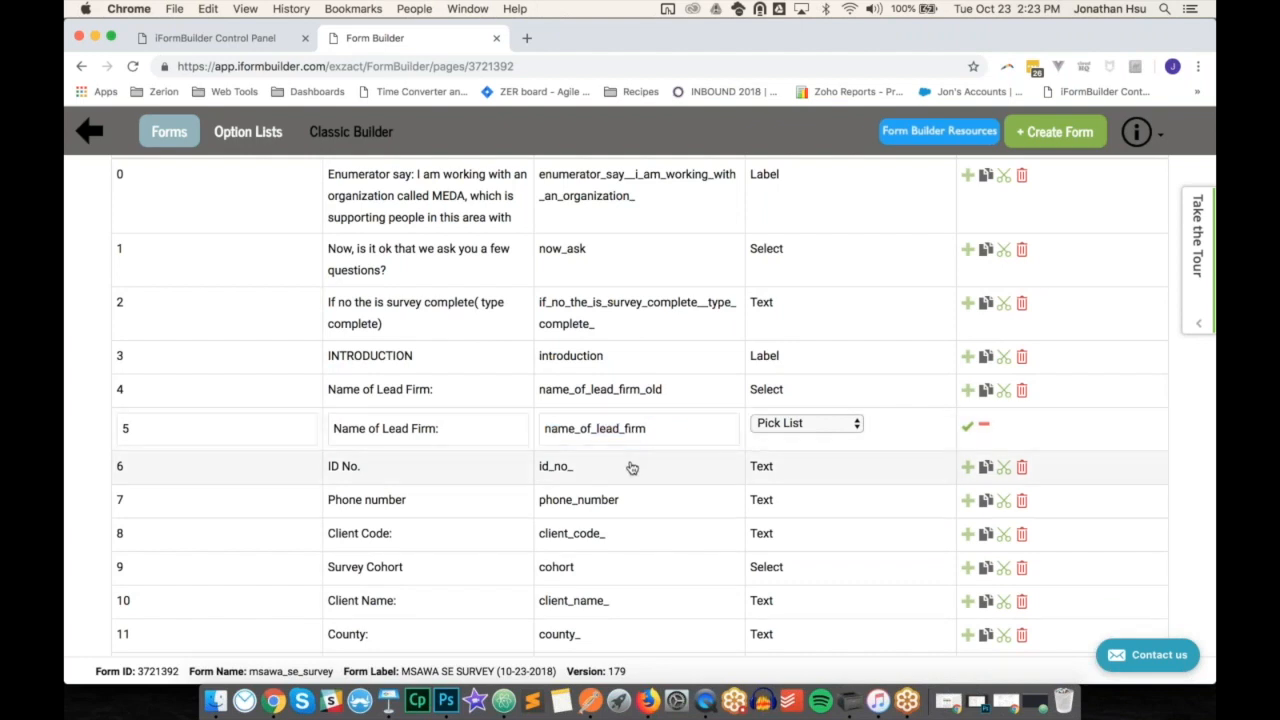
# - Remove the trailing underscore from the ID No. and Client Code element names, making them id_no and client_code
pyautogui.click(632, 464)
pyautogui.click(632, 464)
pyautogui.press('BackSpace')
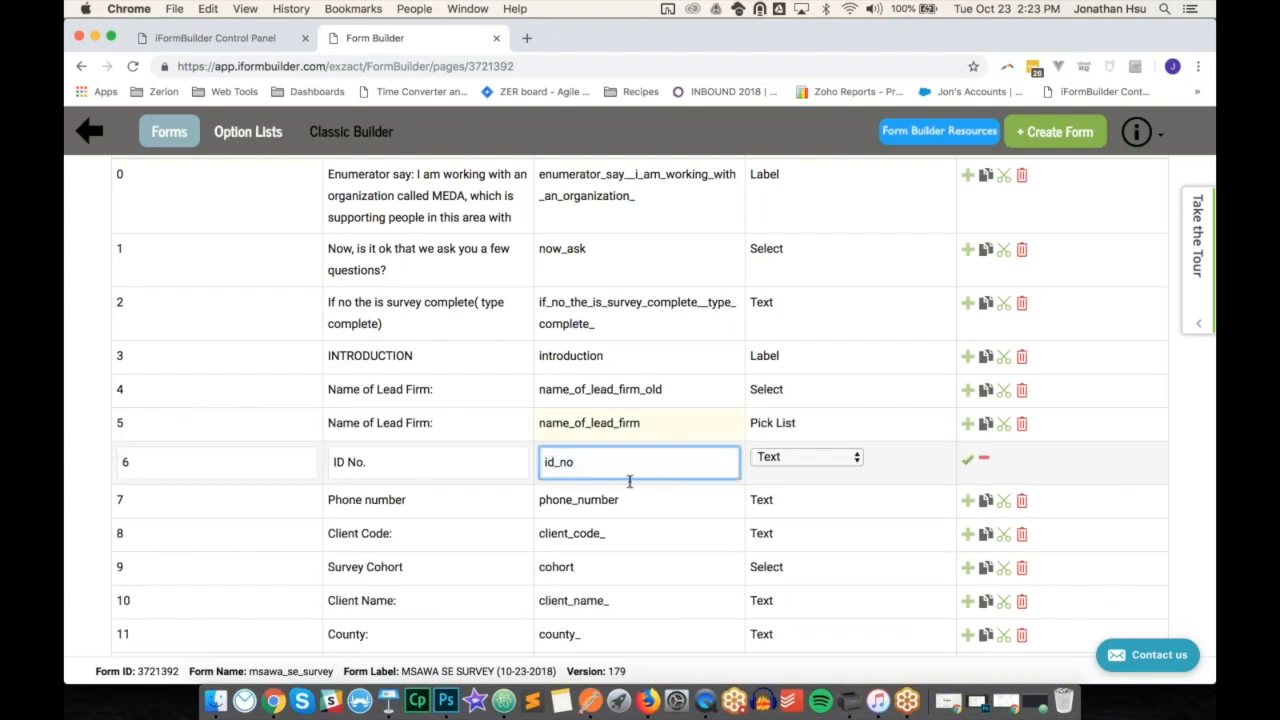
pyautogui.click(620, 537)
pyautogui.click(626, 529)
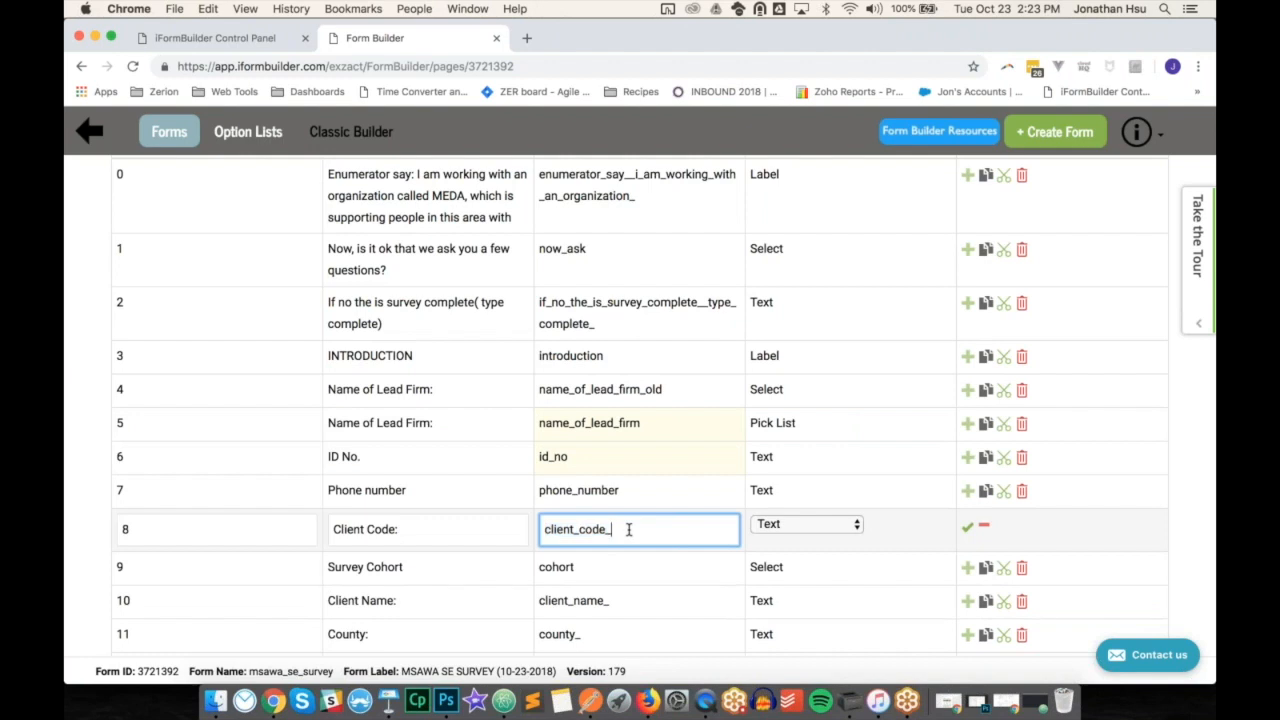
pyautogui.press('BackSpace')
# - Rename the Client Name element to client_name and the County element to county, without trailing underscores
pyautogui.click(622, 613)
pyautogui.click(655, 596)
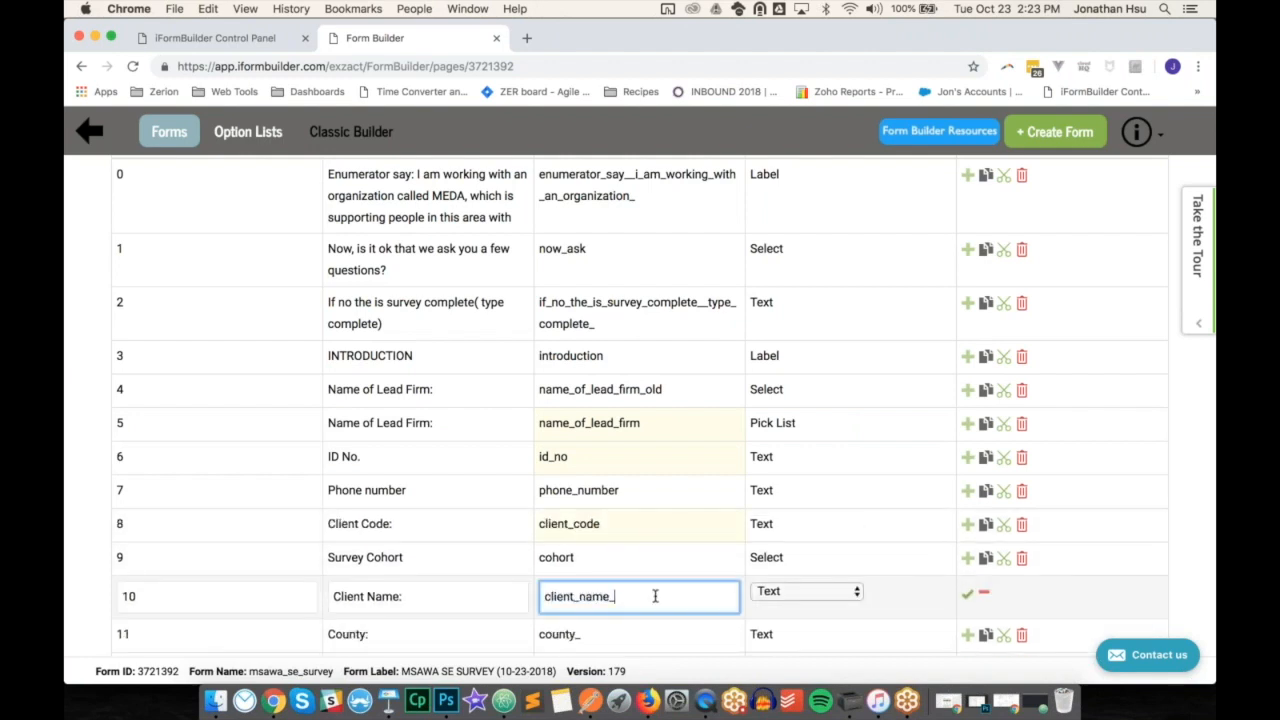
pyautogui.press('BackSpace')
pyautogui.scroll(-2, 617, 619)
pyautogui.click(611, 530)
pyautogui.click(617, 525)
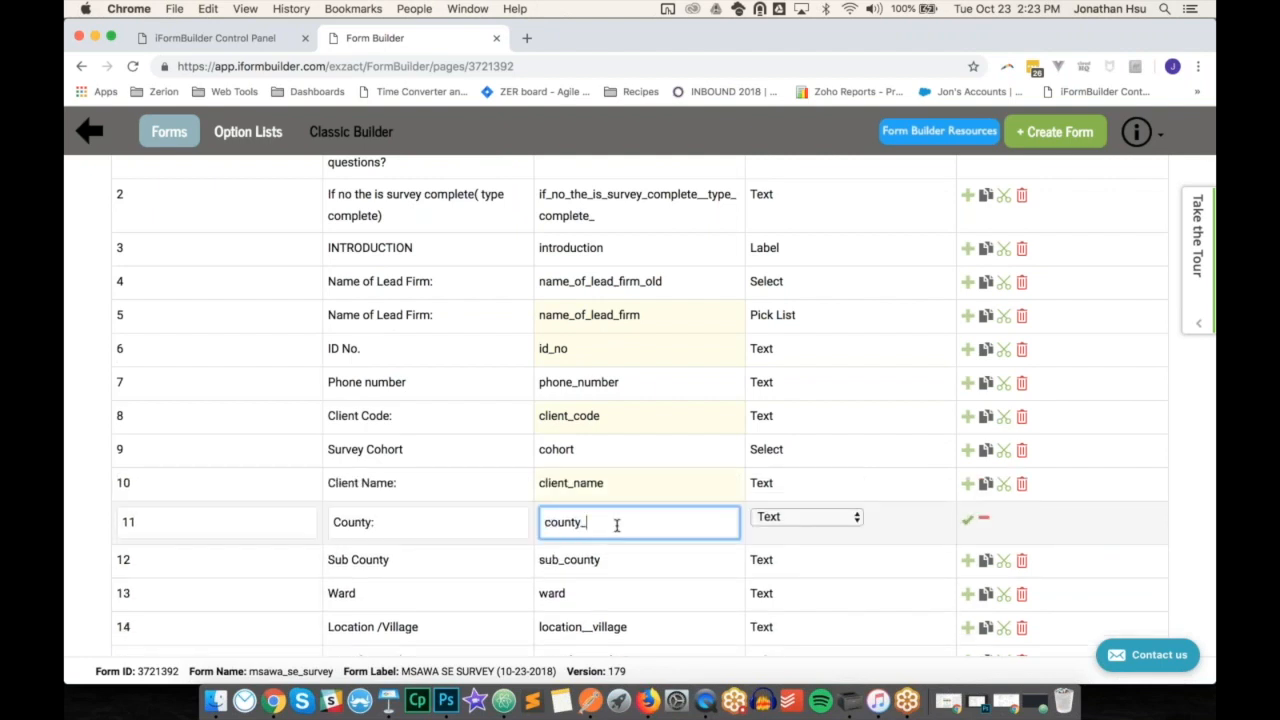
pyautogui.press('BackSpace')
# - Rename the Location /Village element to location_village with a single underscore
pyautogui.scroll(-2, 615, 524)
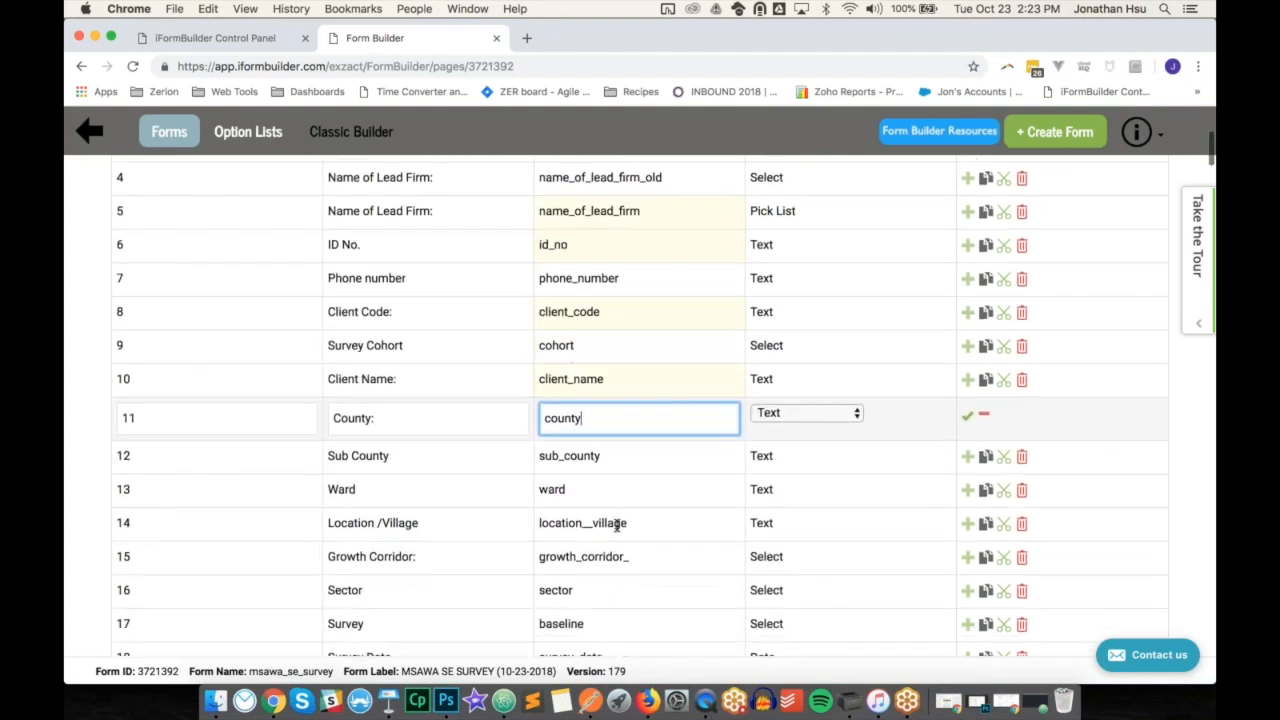
pyautogui.click(586, 513)
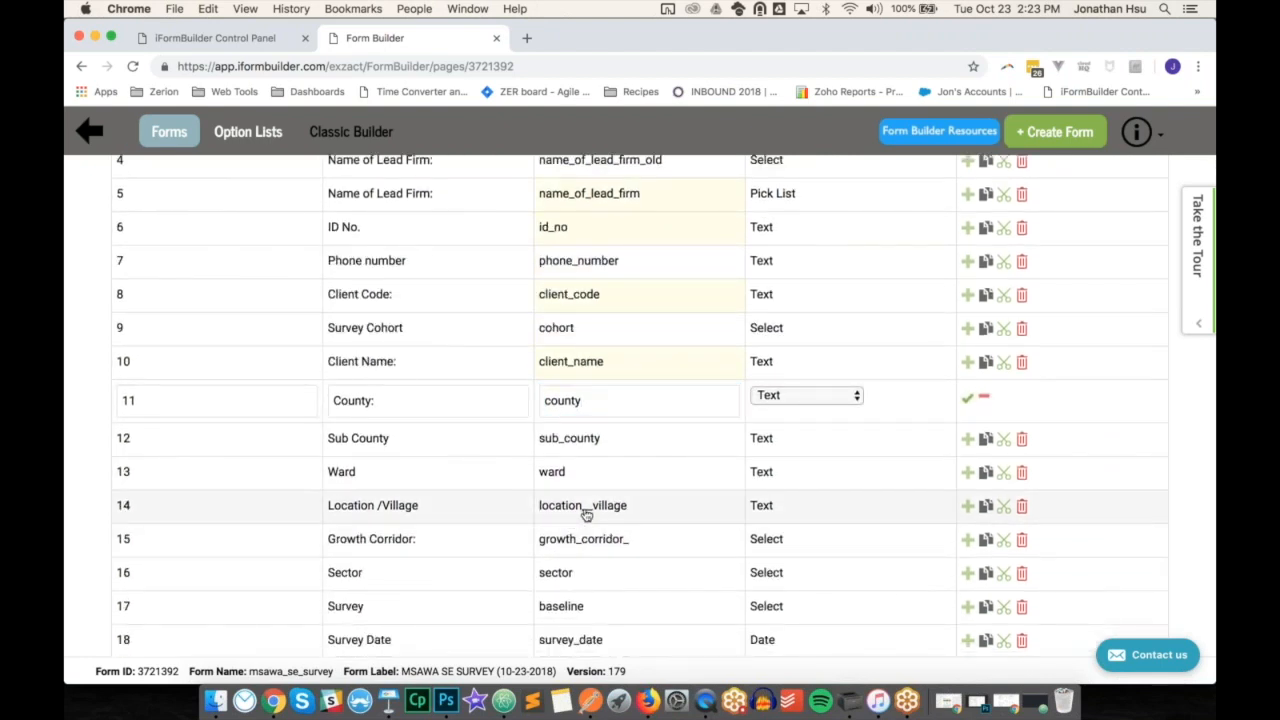
pyautogui.click(593, 502)
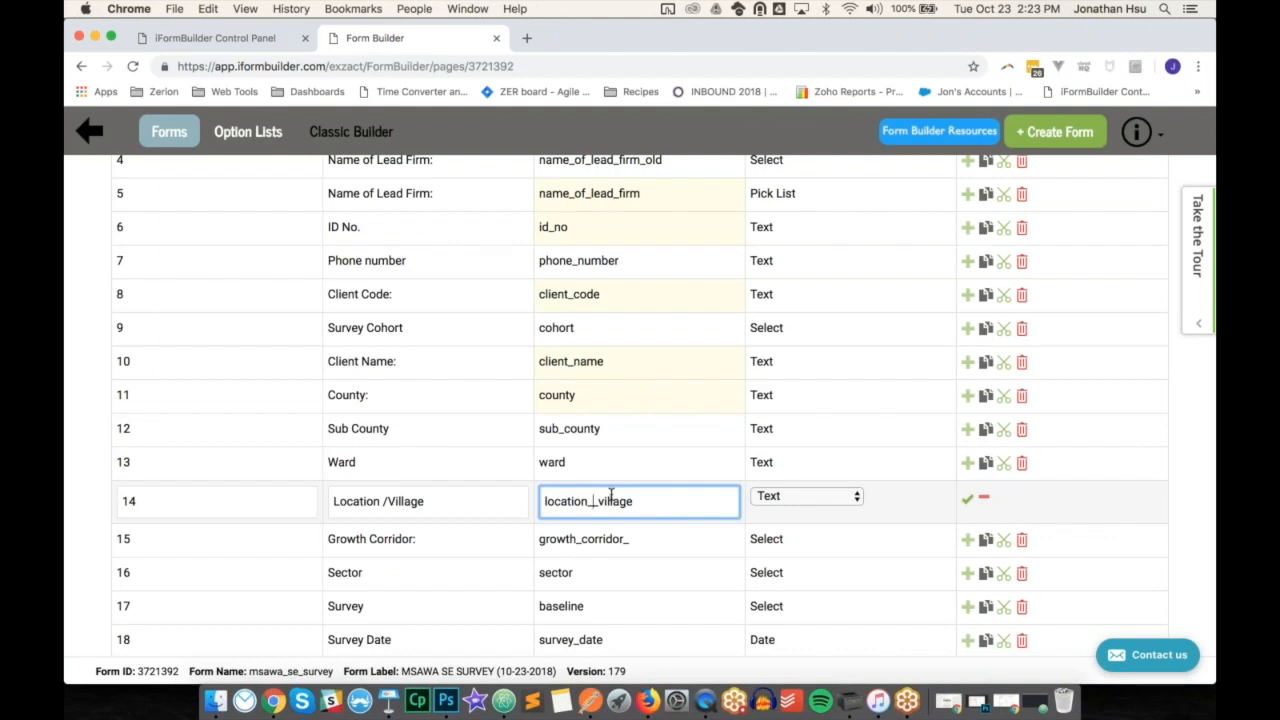
pyautogui.press('BackSpace')
pyautogui.click(970, 502)
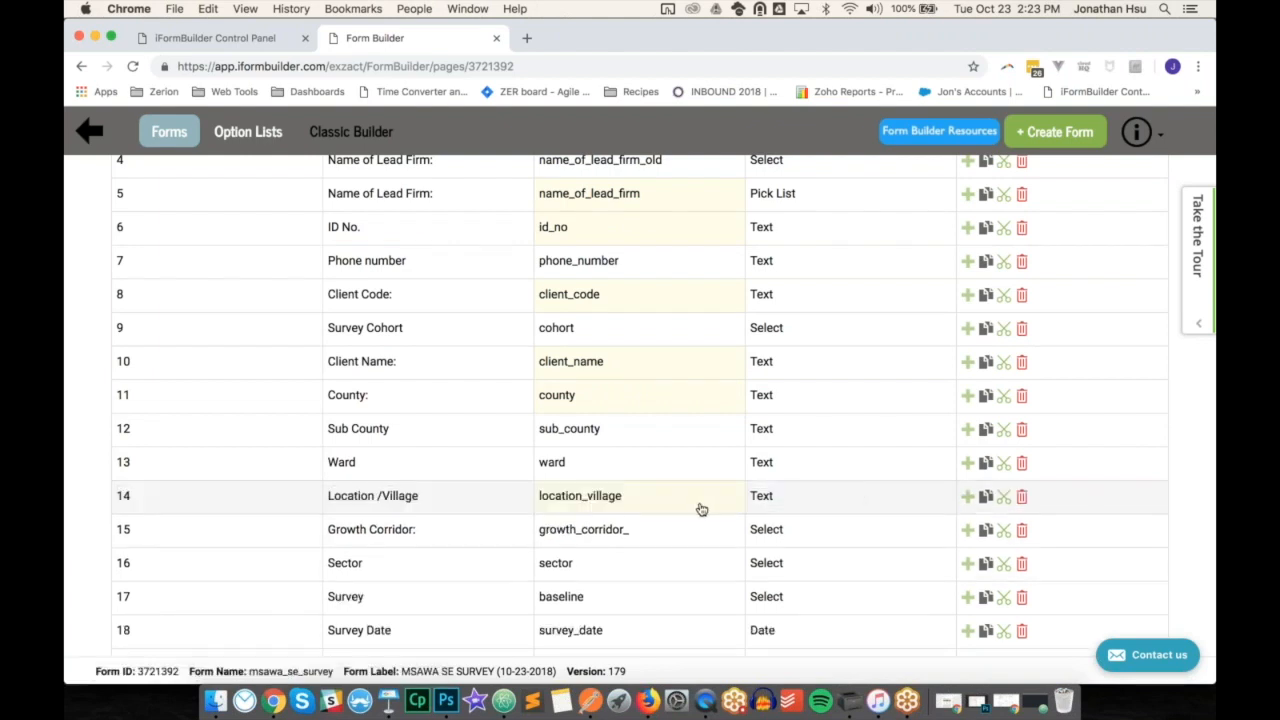
# - Rename the label element that introduces the crop questions in Section B to crop_growth and save the form
pyautogui.scroll(-5, 702, 510)
pyautogui.scroll(-2, 702, 510)
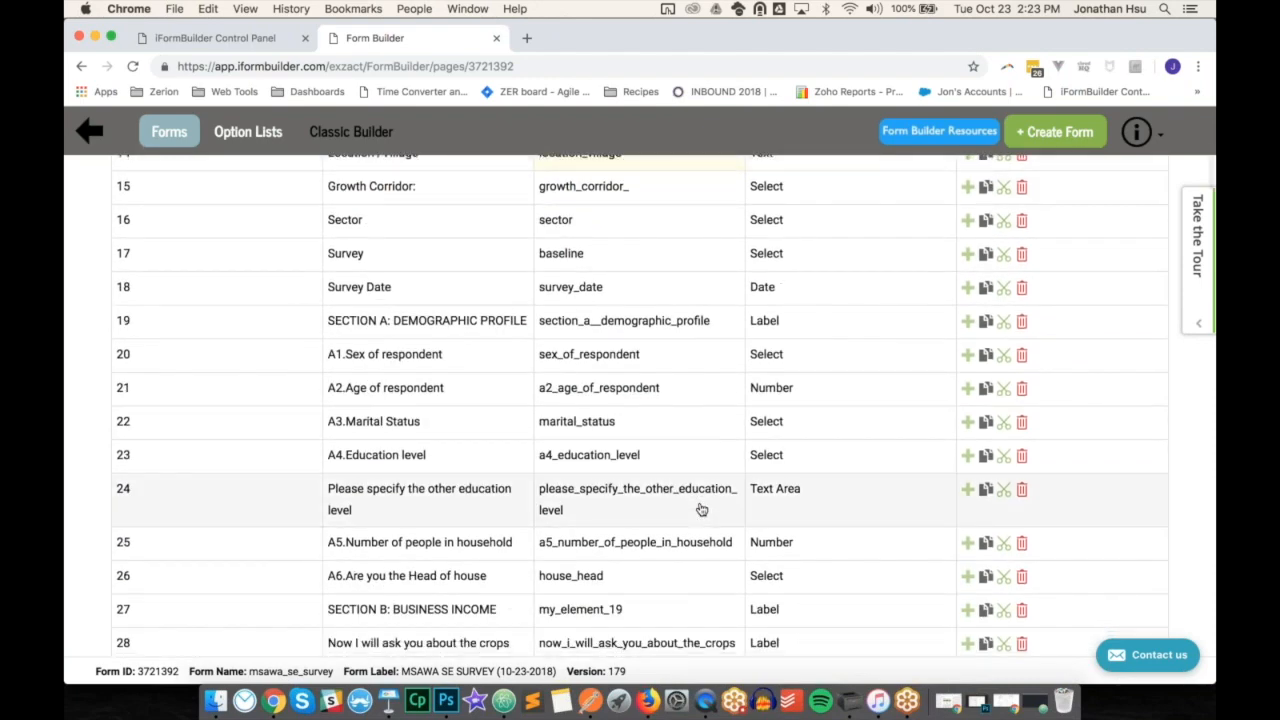
pyautogui.scroll(-4, 702, 510)
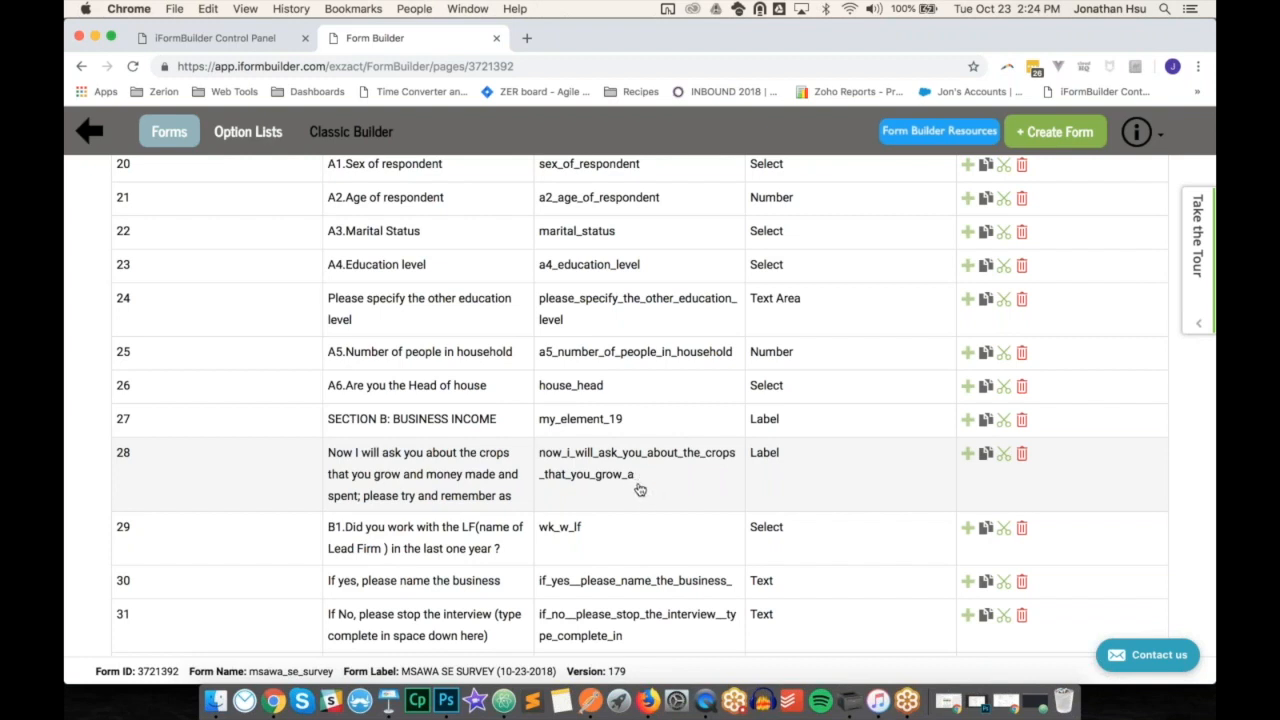
pyautogui.click(640, 489)
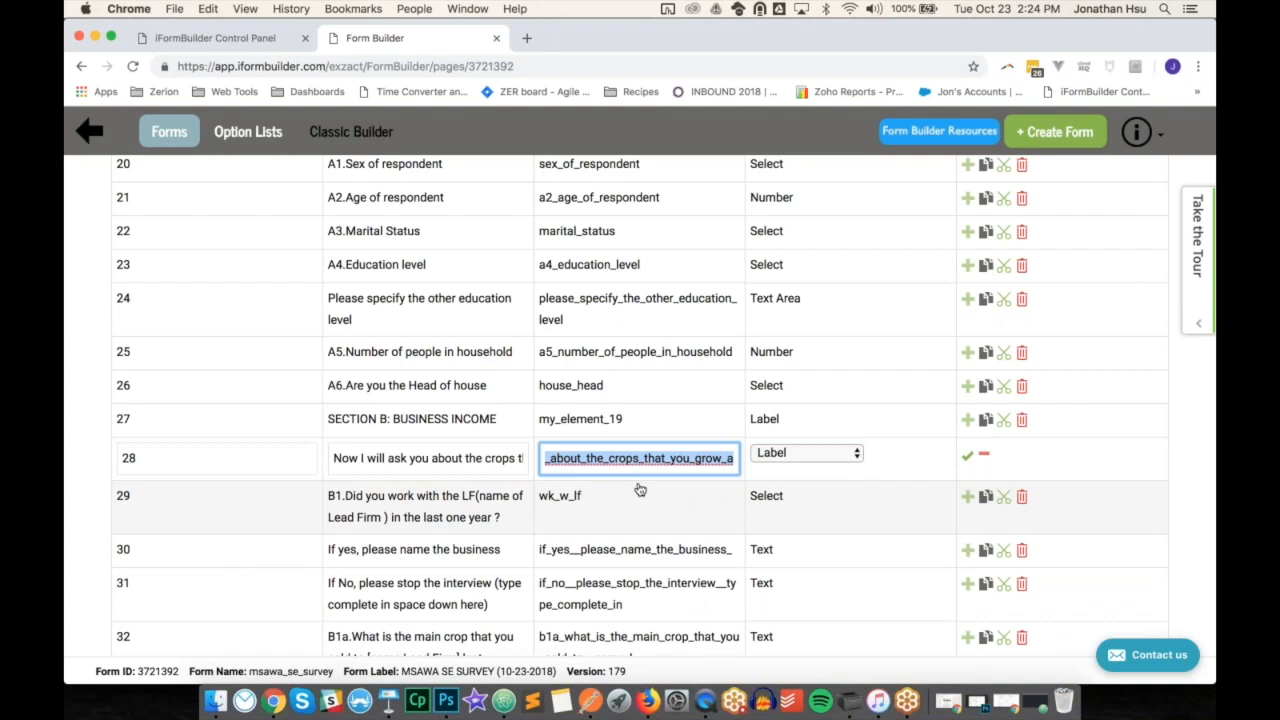
pyautogui.write('crop_growth')
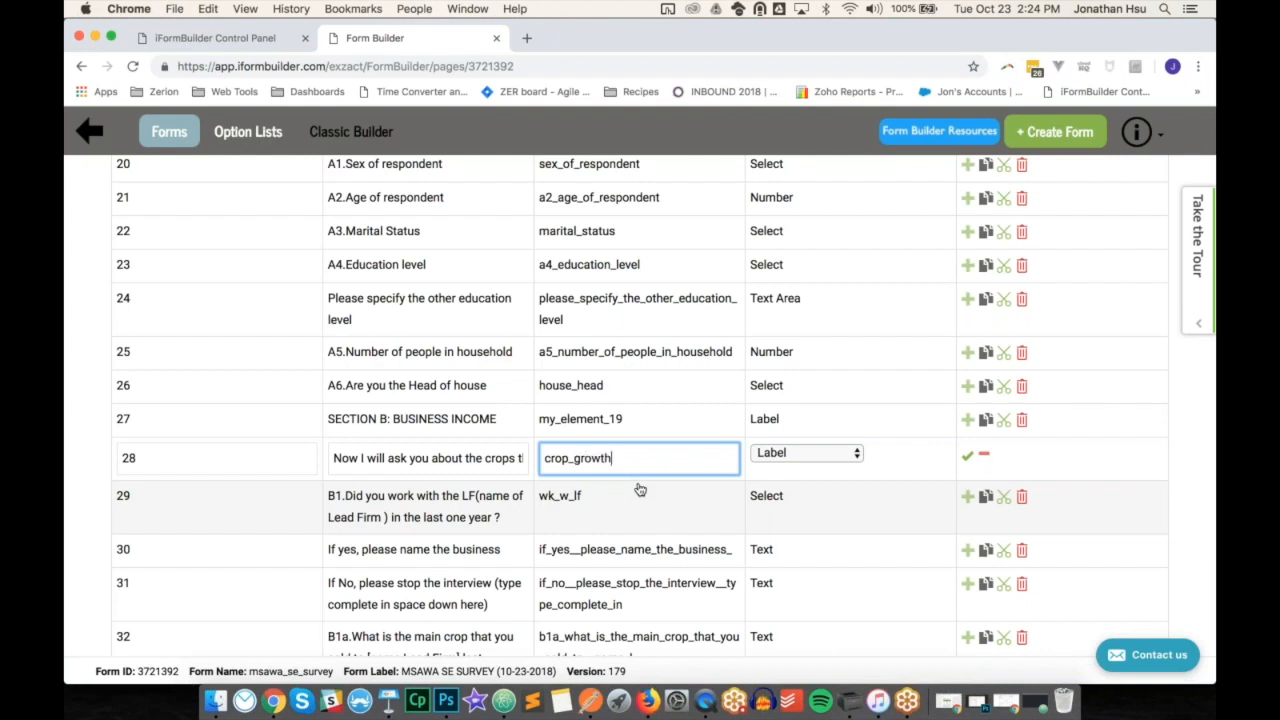
pyautogui.click(967, 456)
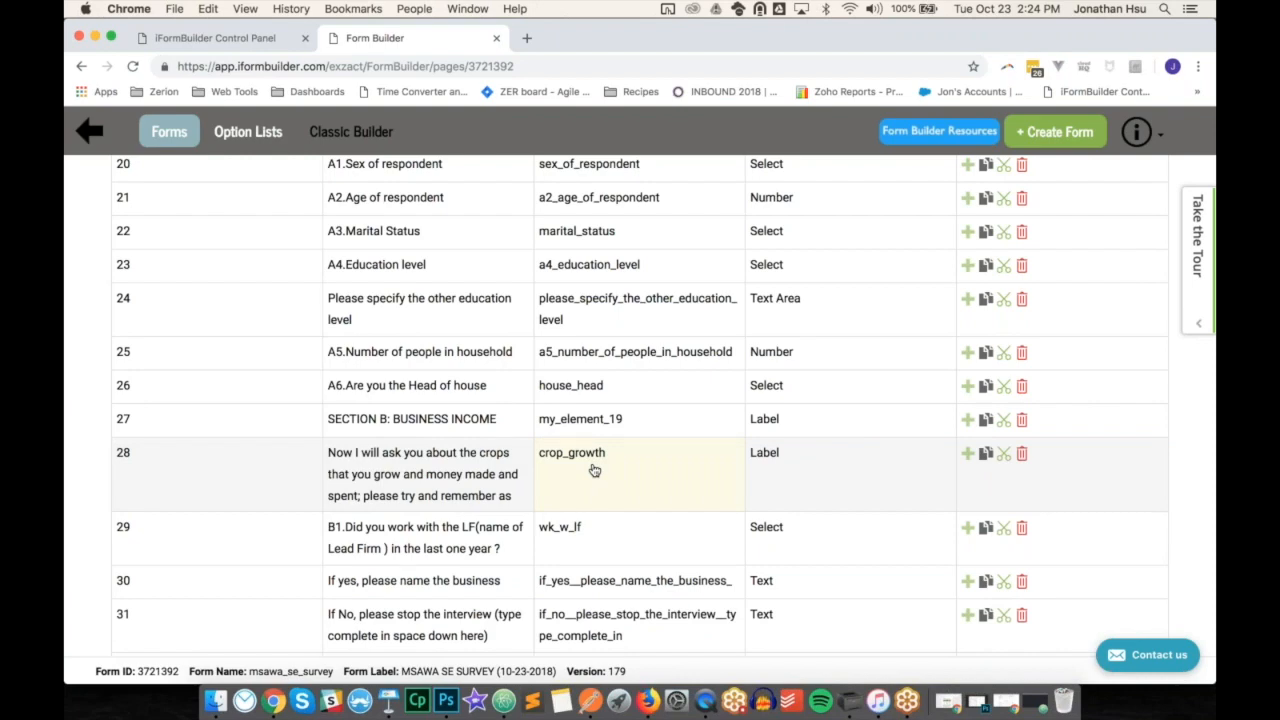
pyautogui.scroll(10, 594, 470)
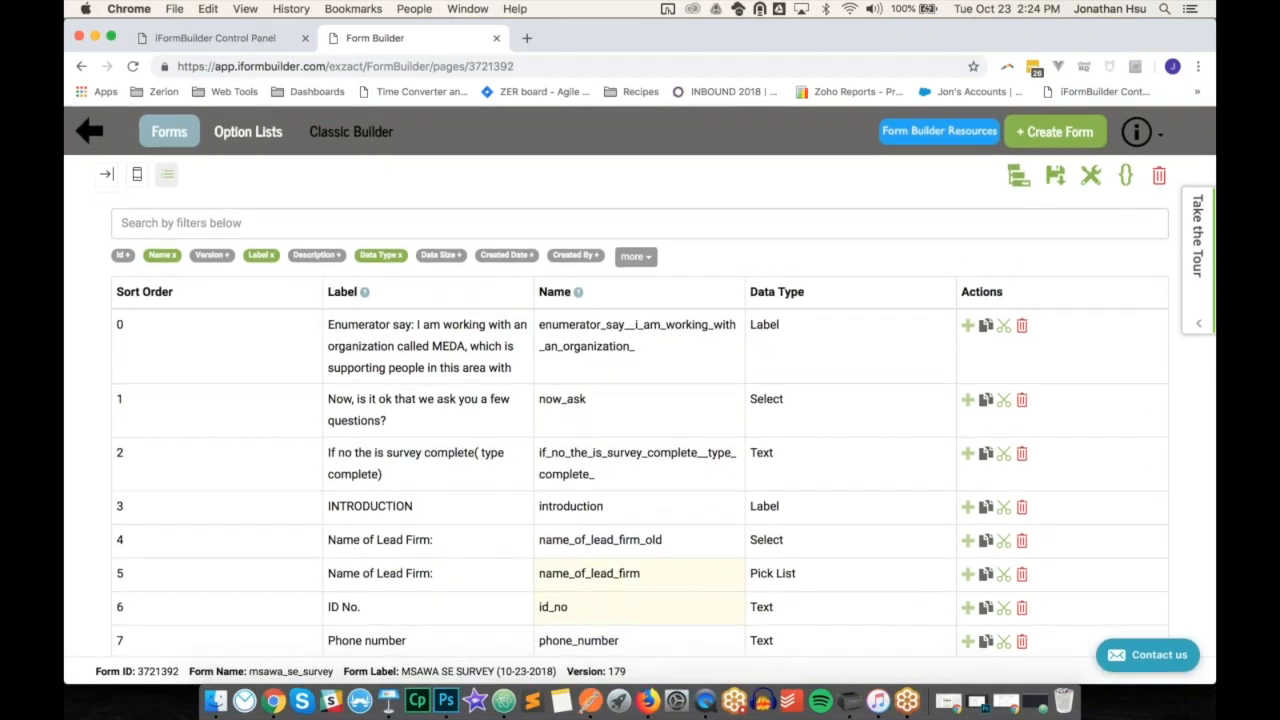
pyautogui.click(1057, 180)
# - Add the Dynamic Value and Condition Value columns to the element list
pyautogui.click(636, 257)
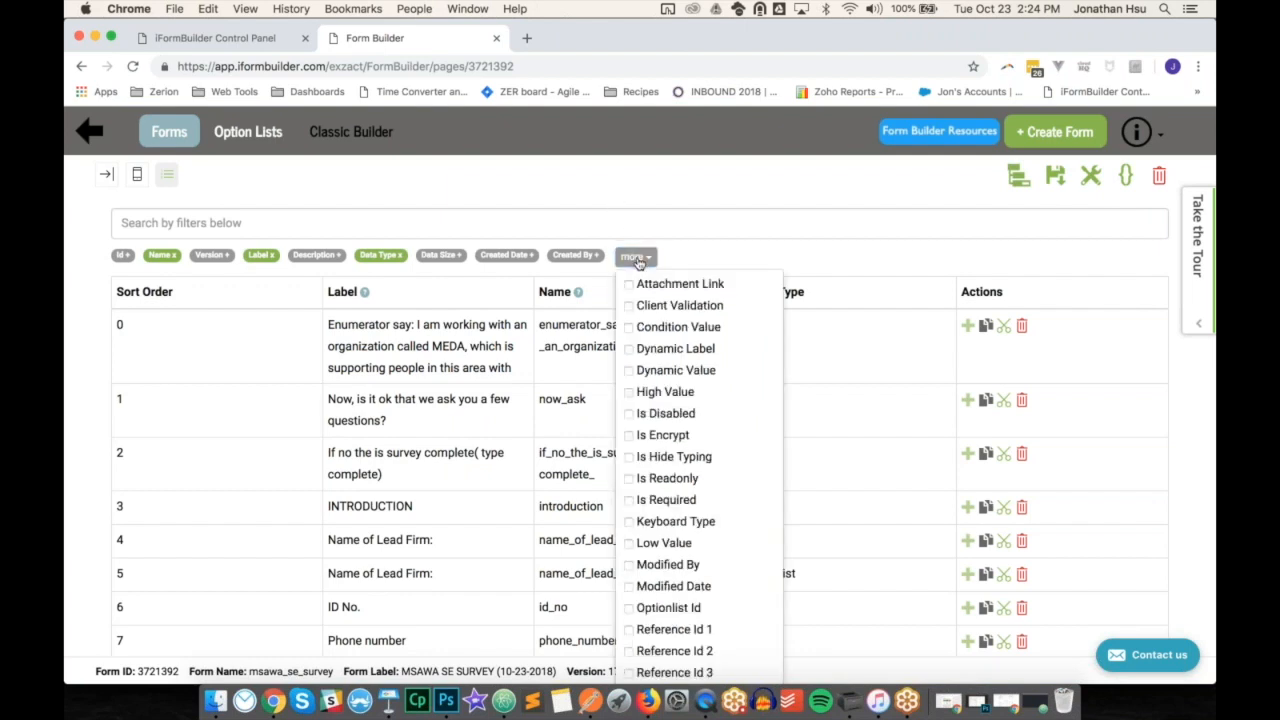
pyautogui.click(629, 370)
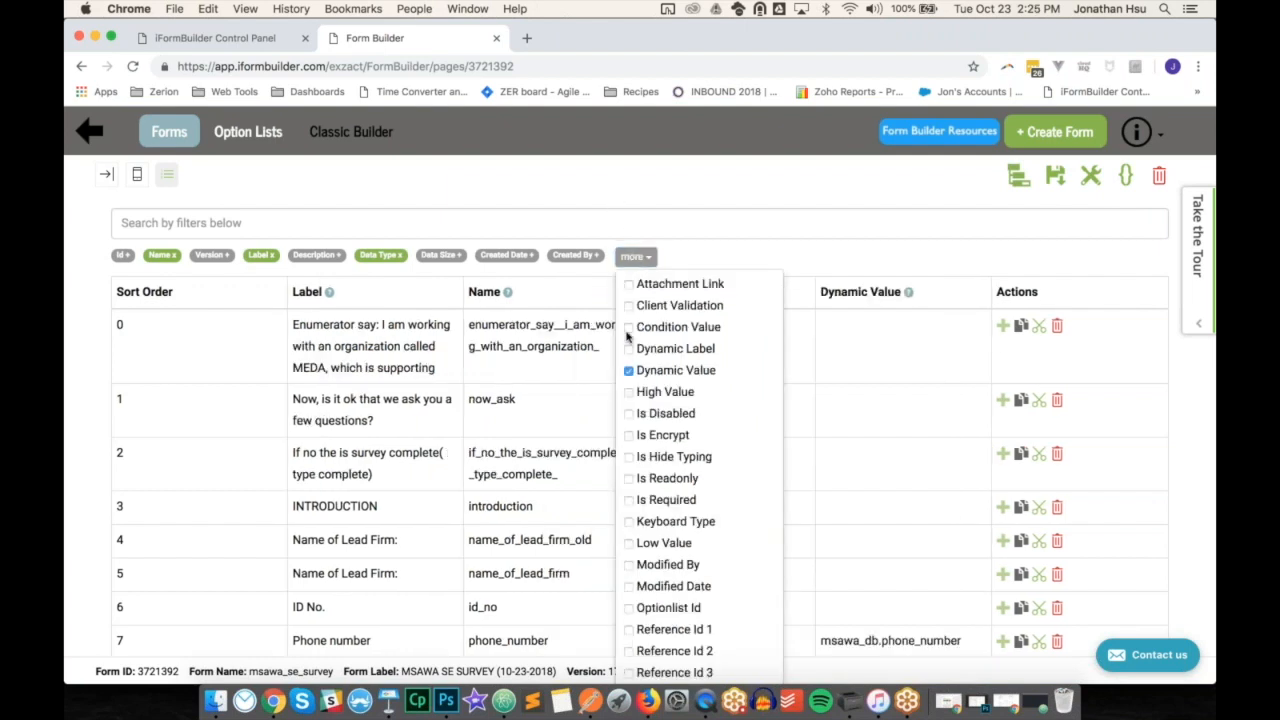
pyautogui.click(628, 327)
# - Examine the elements' condition values and the element names they reference, including now_ask, a4_education_level, wk_w_lf and the lead firm name
pyautogui.scroll(-5, 700, 517)
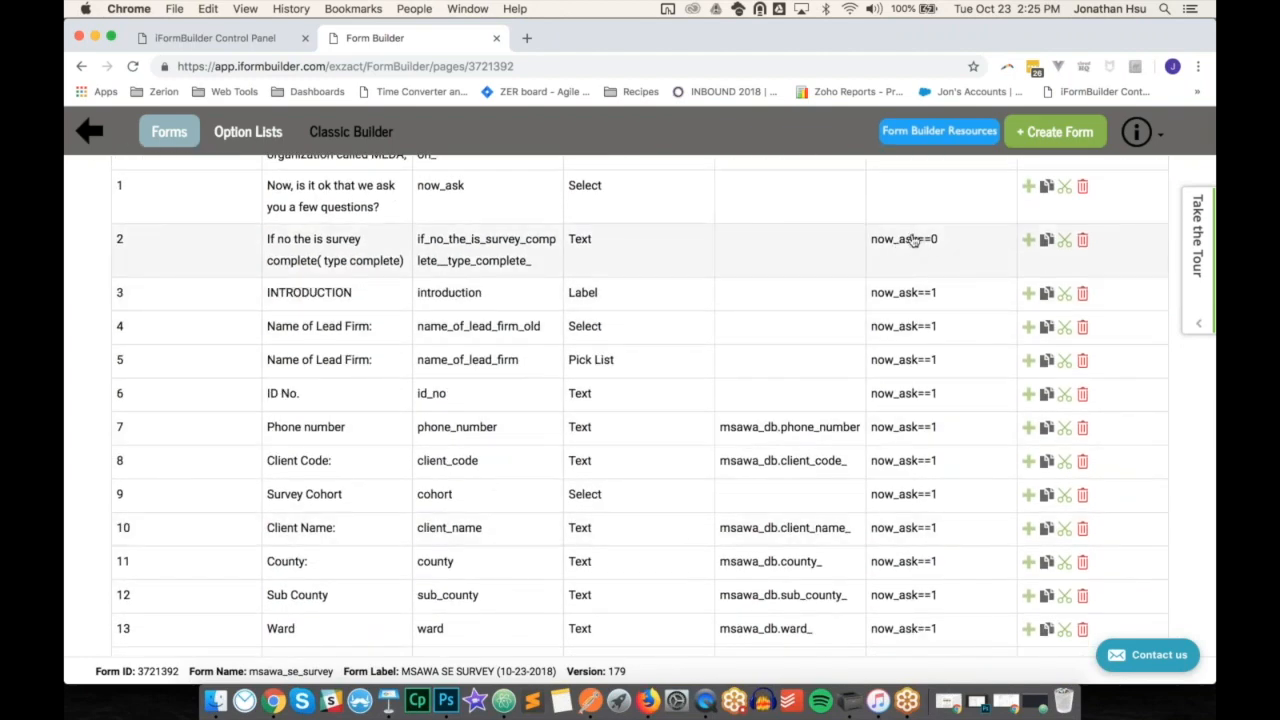
pyautogui.scroll(3, 905, 248)
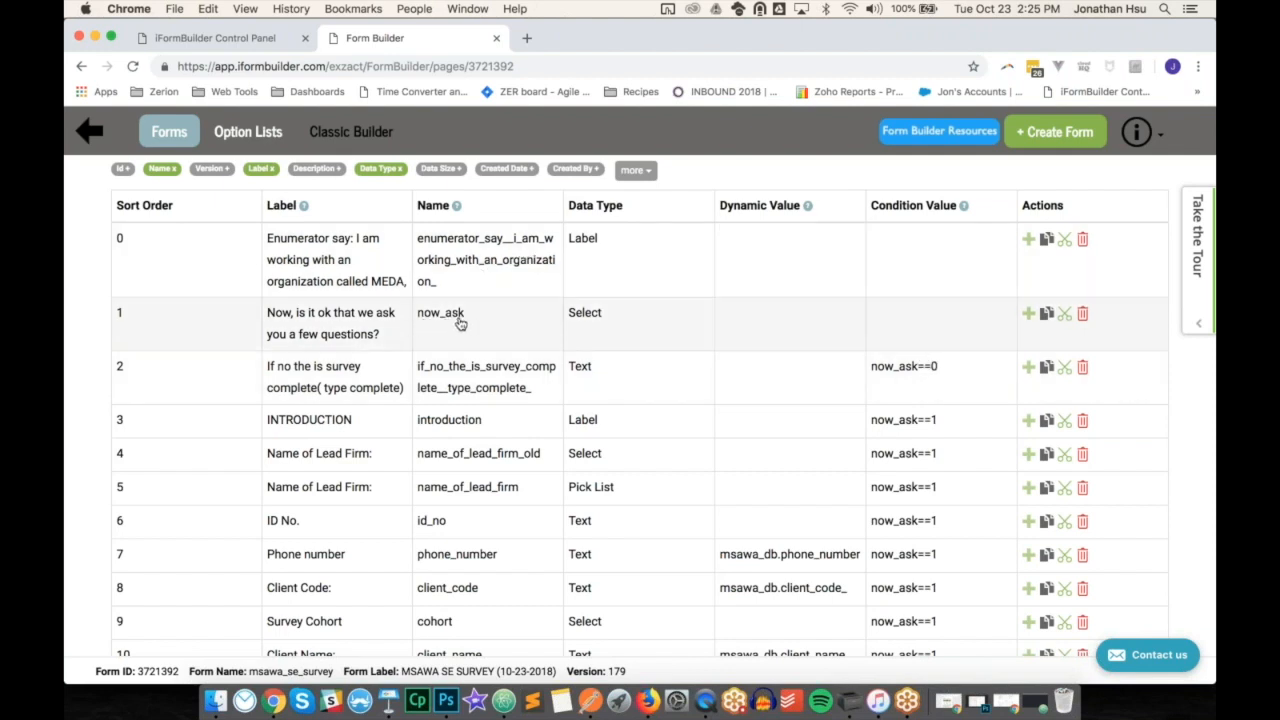
pyautogui.scroll(-8, 771, 380)
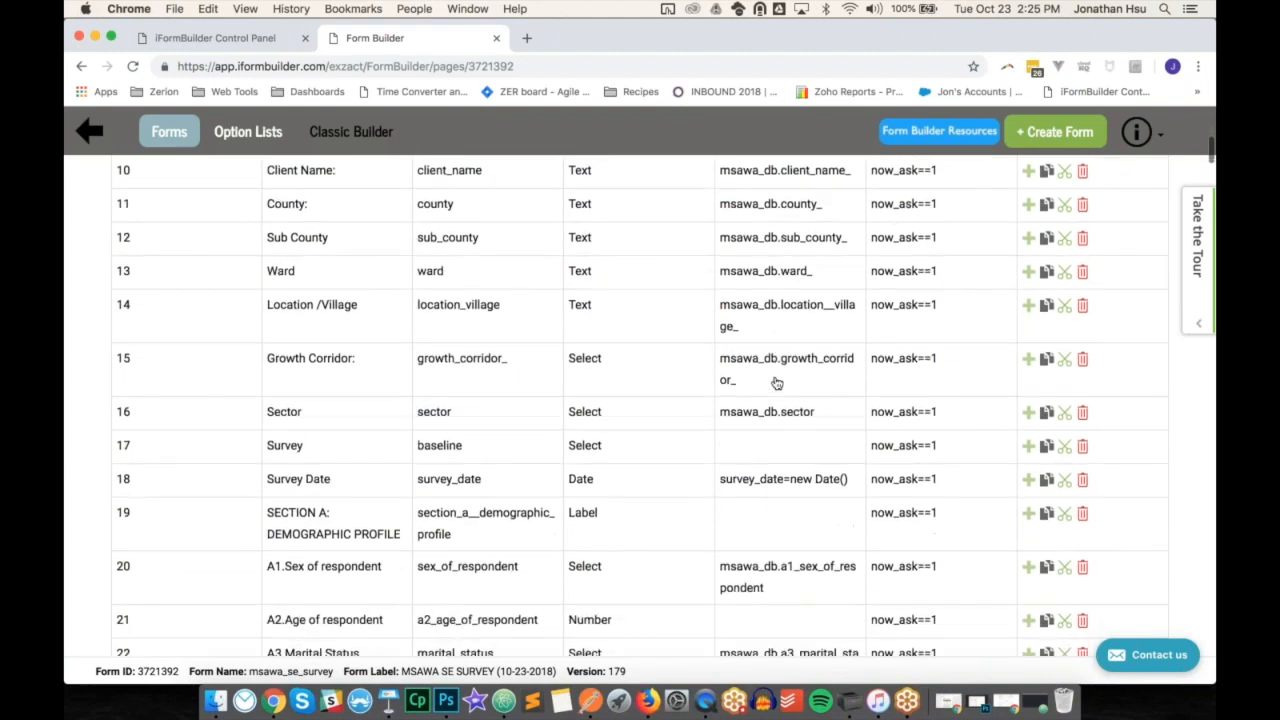
pyautogui.scroll(-2, 775, 383)
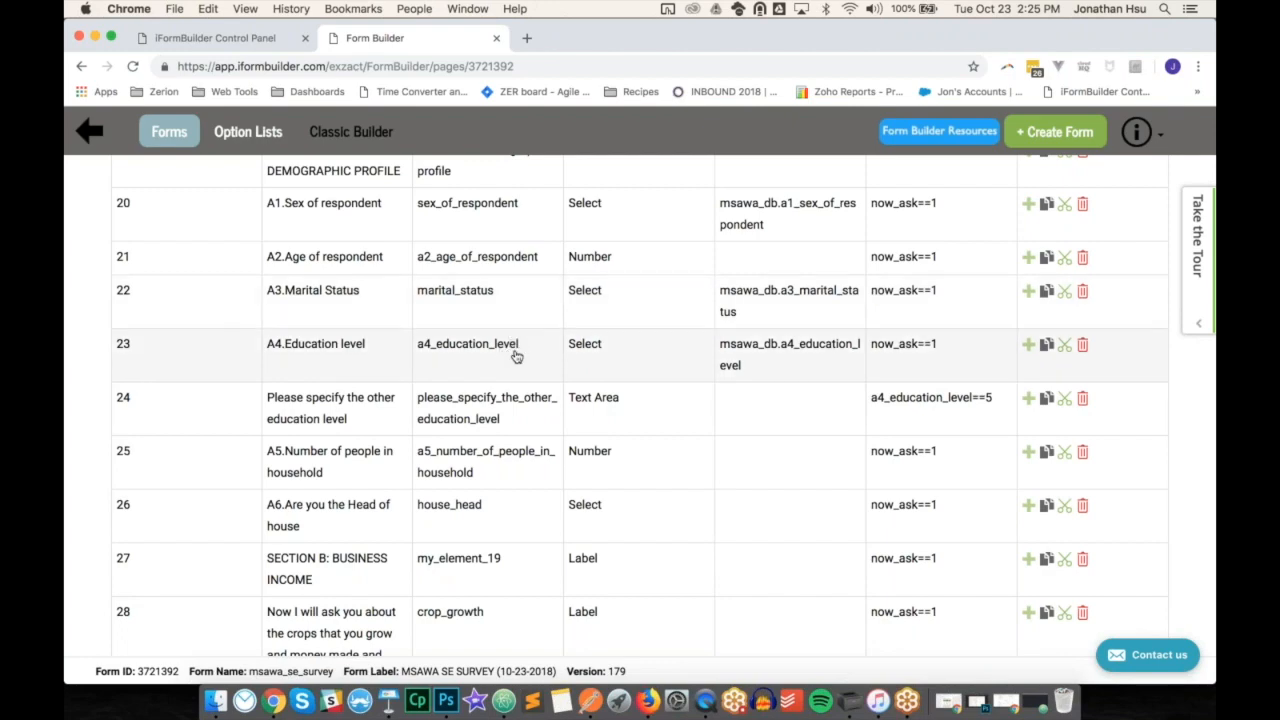
pyautogui.scroll(-9, 772, 347)
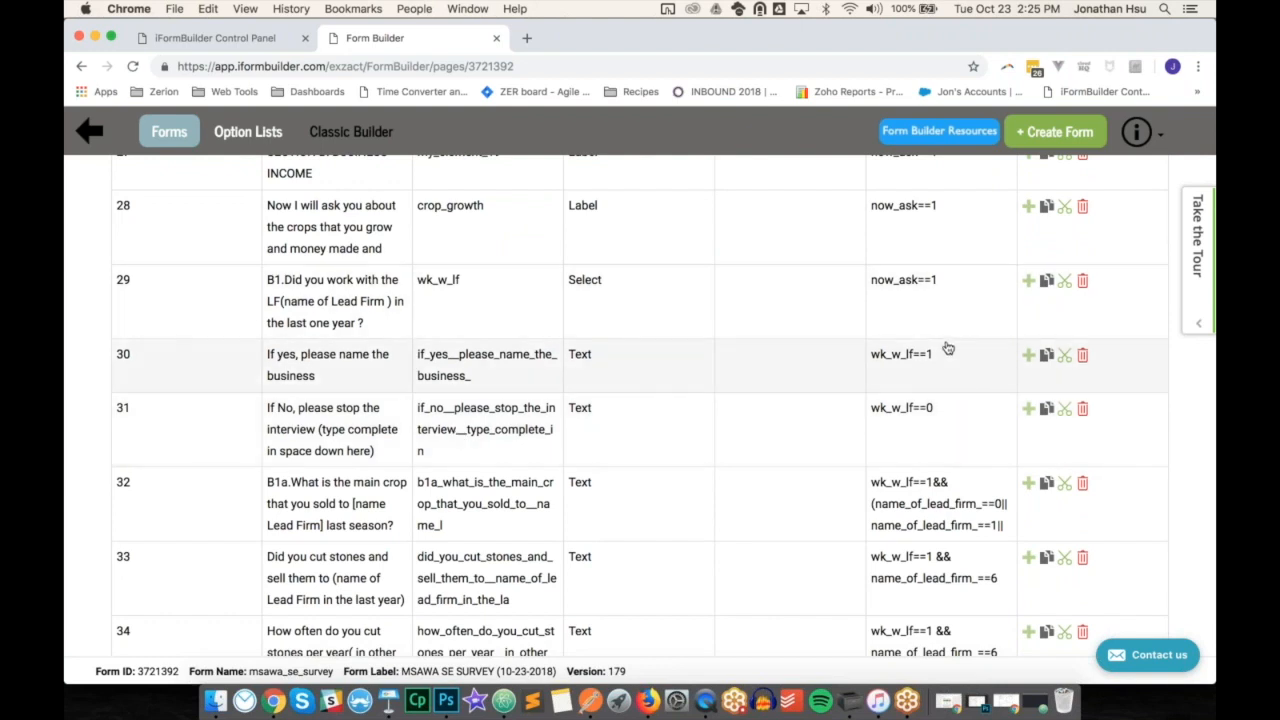
pyautogui.scroll(-5, 948, 348)
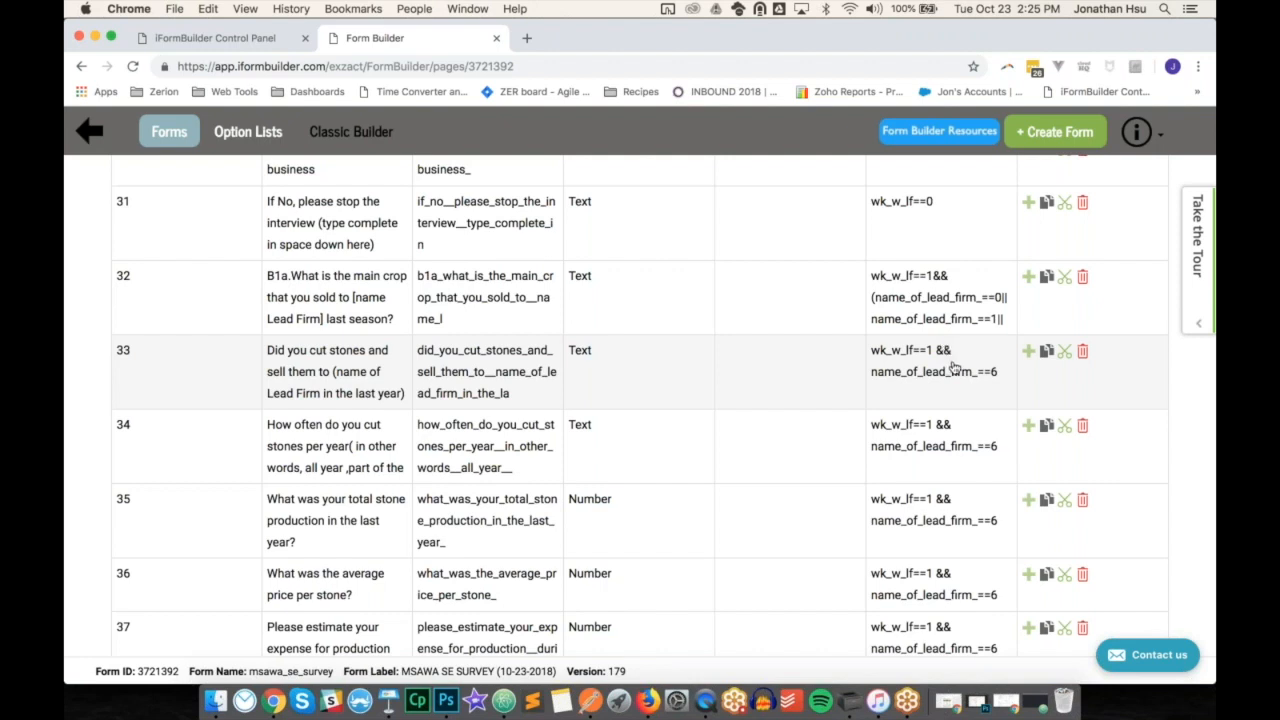
pyautogui.scroll(-5, 953, 368)
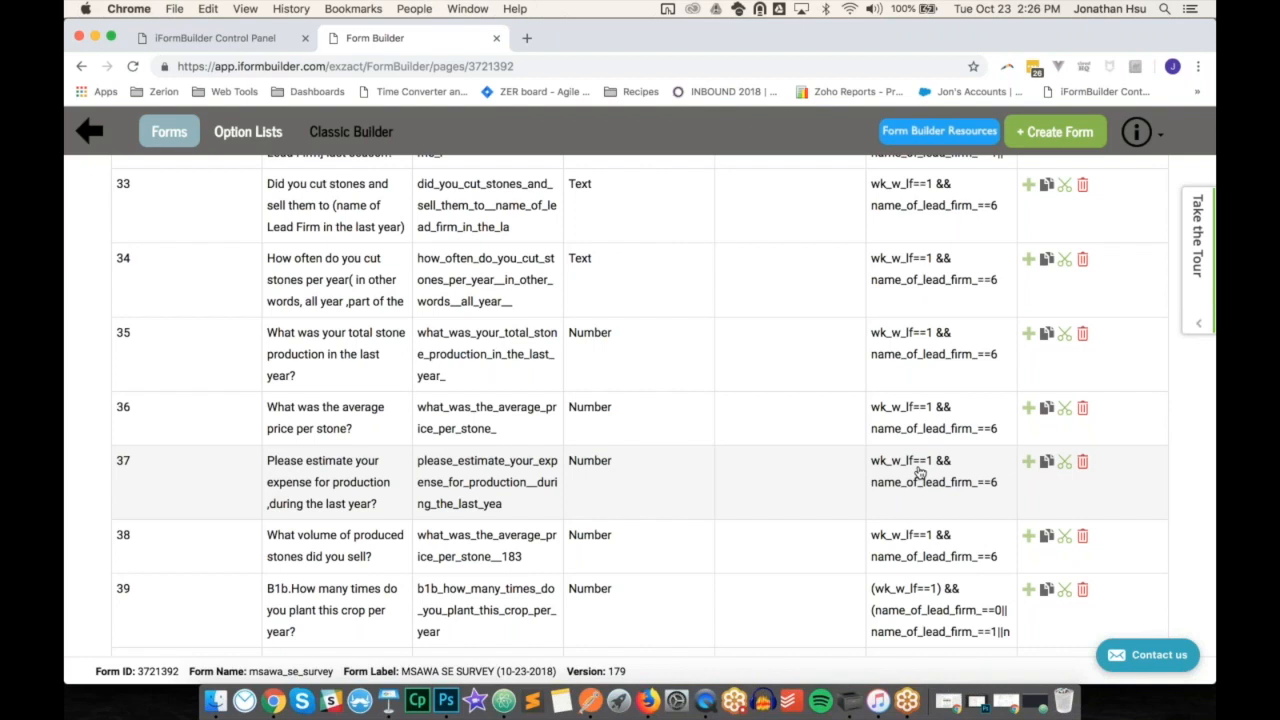
pyautogui.scroll(20, 919, 470)
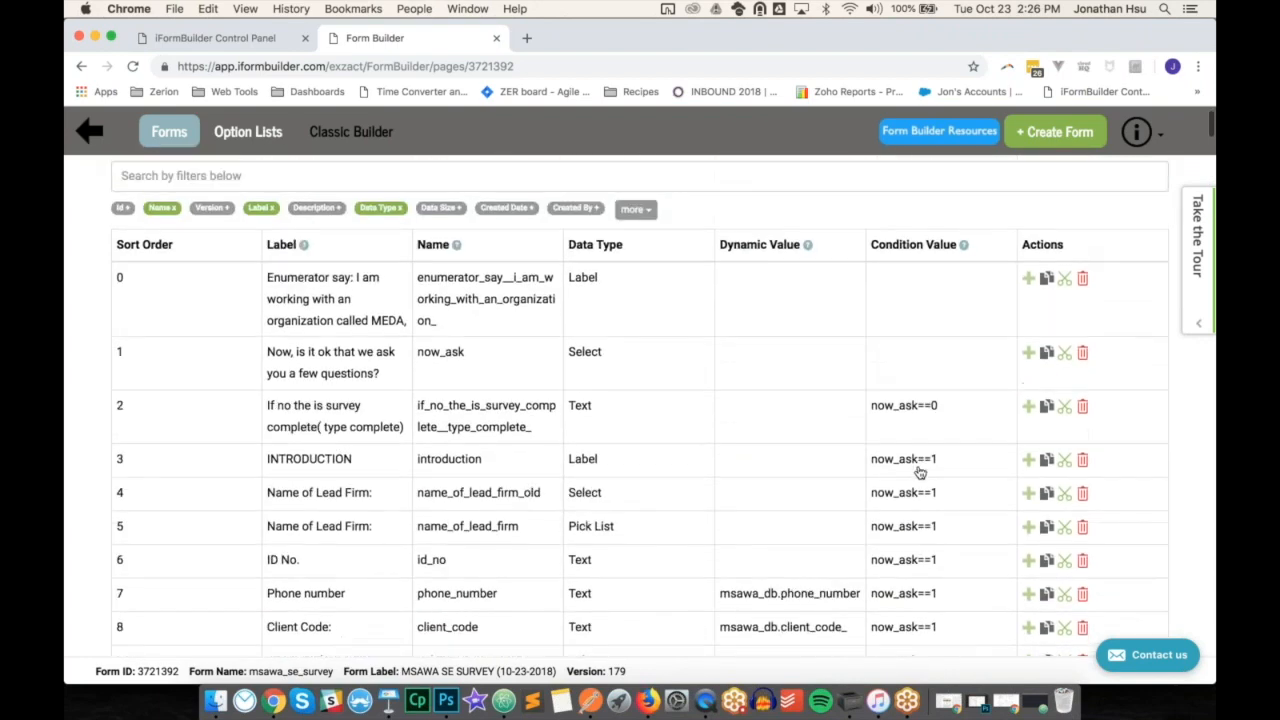
# - Set the Survey Date element's dynamic value to survey_date=Date() and save the form
pyautogui.scroll(2, 919, 472)
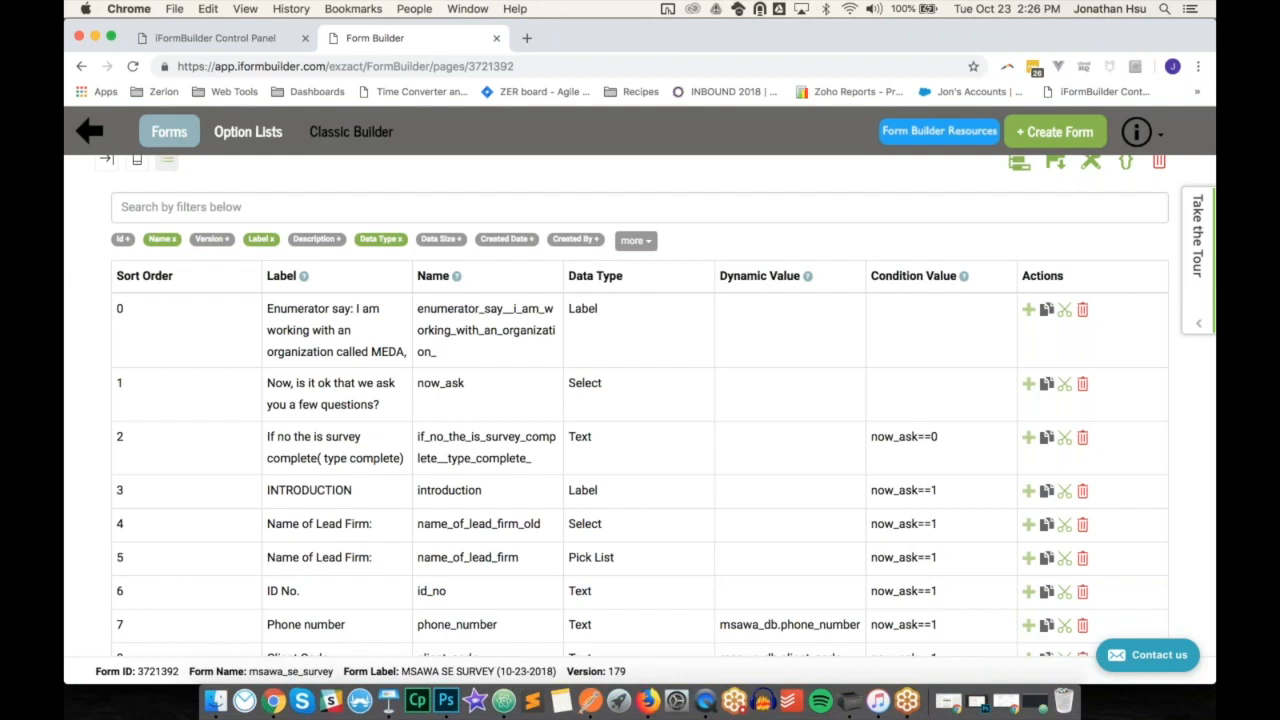
pyautogui.scroll(-7, 640, 450)
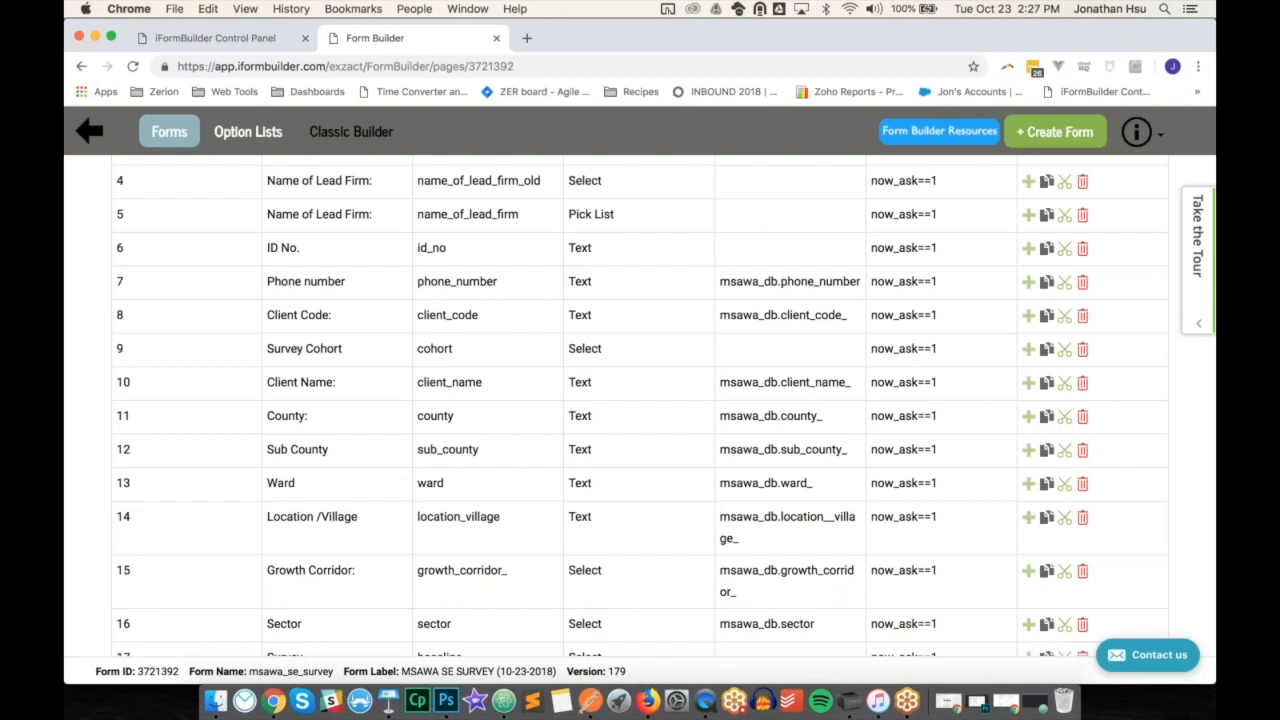
pyautogui.scroll(-4, 640, 400)
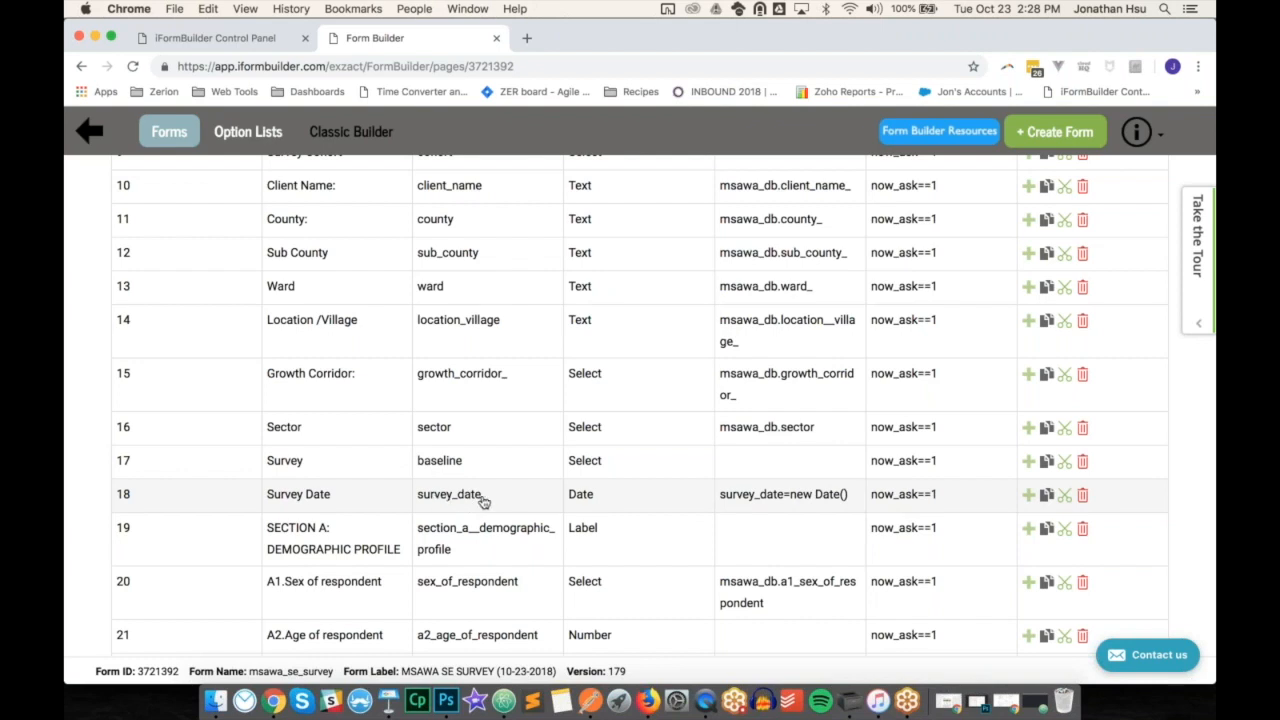
pyautogui.click(817, 501)
pyautogui.click(822, 501)
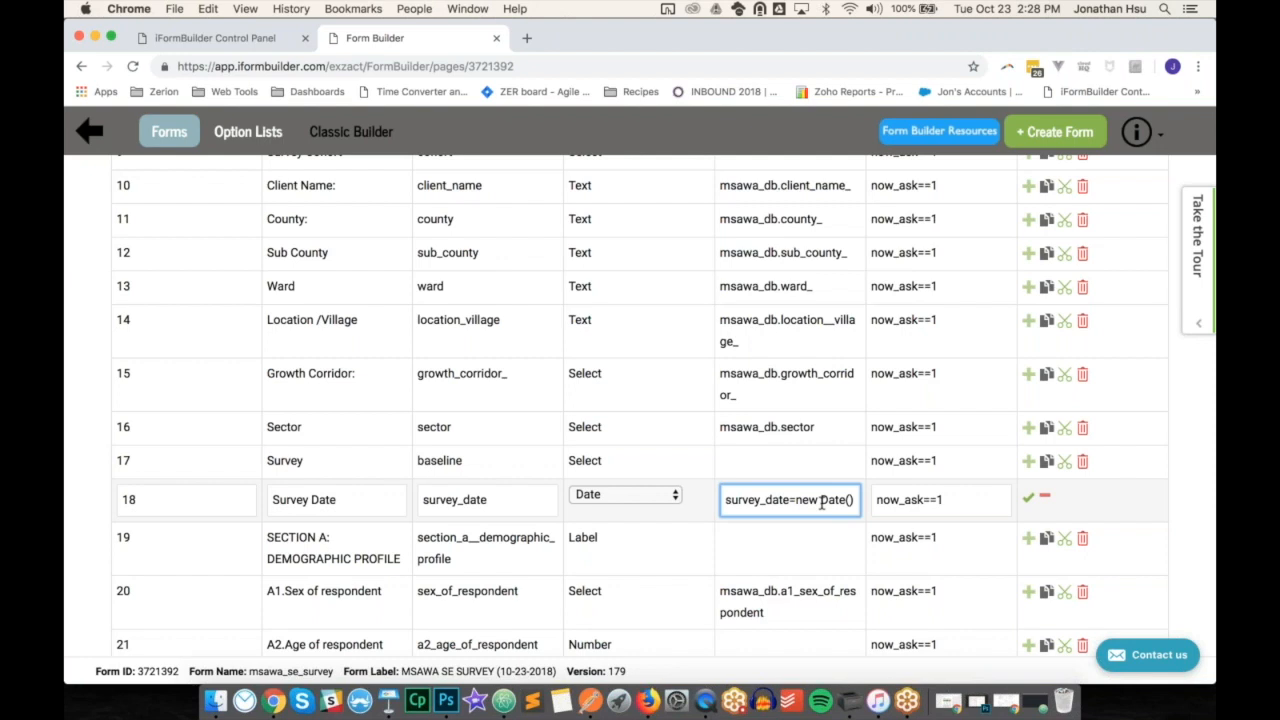
pyautogui.press('BackSpace')
pyautogui.press('BackSpace')
pyautogui.press('BackSpace')
pyautogui.press('BackSpace')
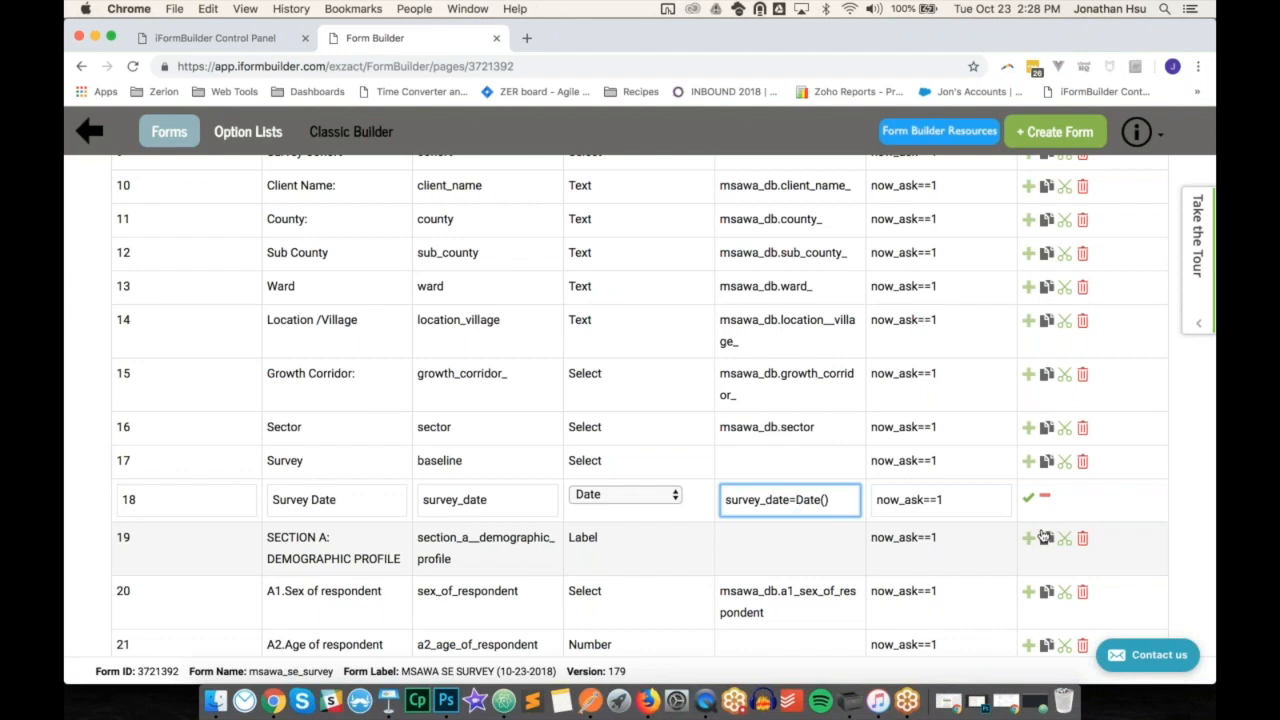
pyautogui.click(1028, 498)
pyautogui.scroll(2, 1031, 504)
pyautogui.scroll(10, 1031, 504)
pyautogui.click(1055, 175)
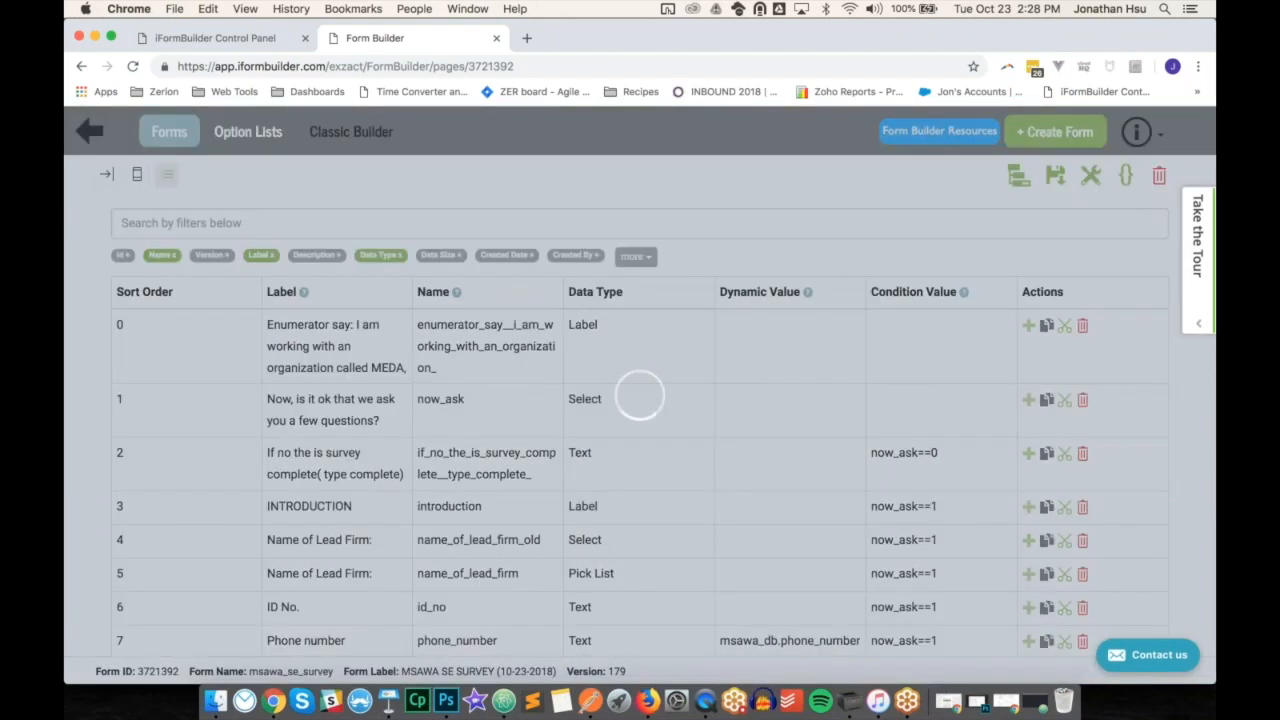
# - Set the dynamic value of the other education level text area to please_specify_the_other_education_level = ""
pyautogui.scroll(-10, 818, 249)
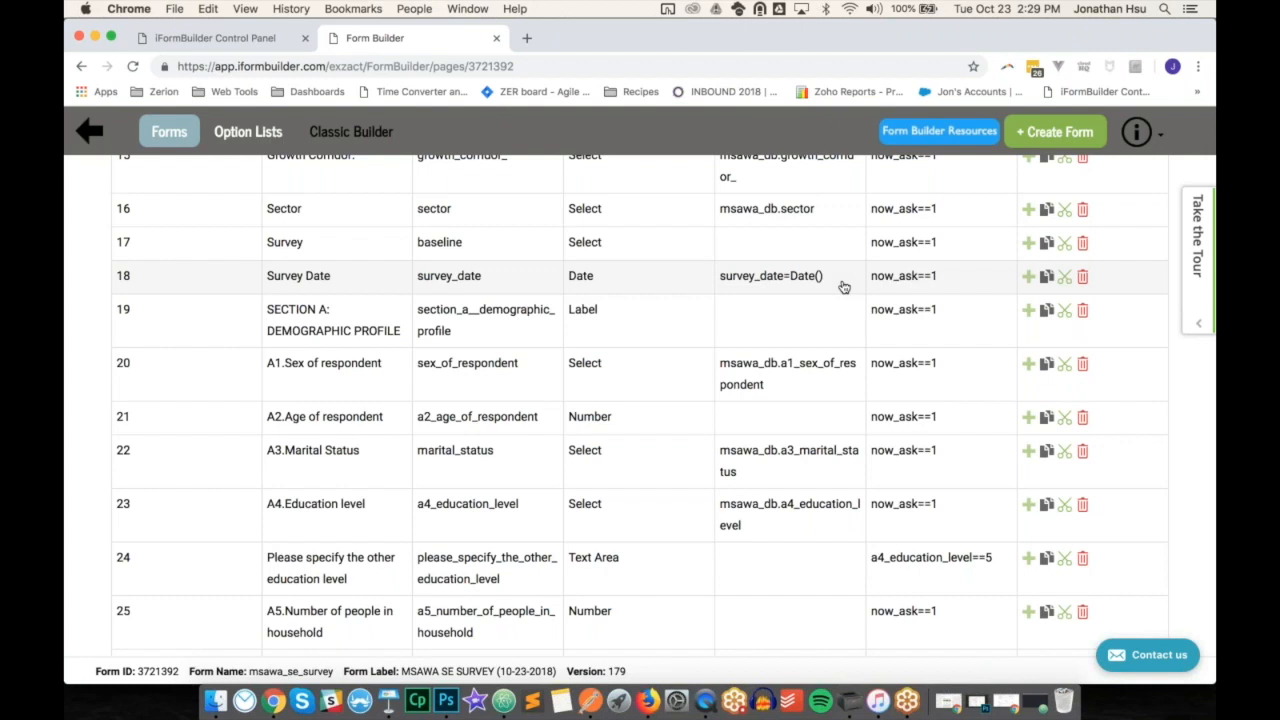
pyautogui.scroll(-3, 843, 287)
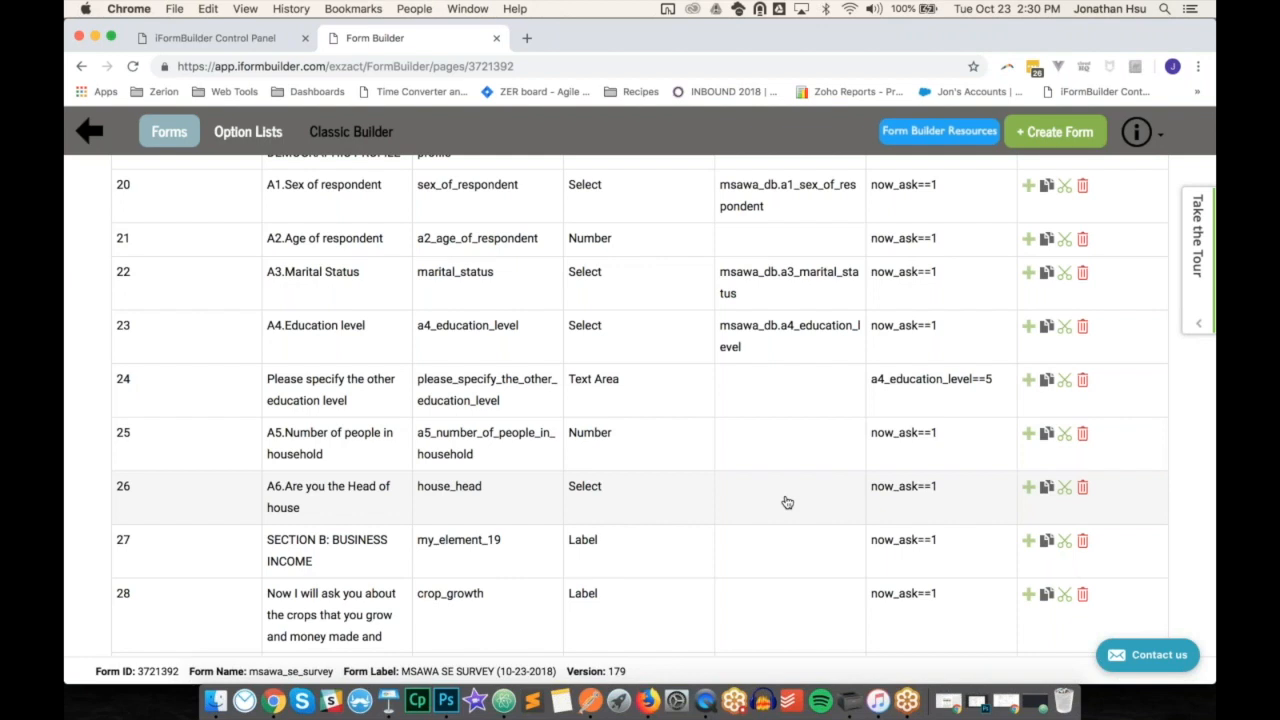
pyautogui.click(794, 391)
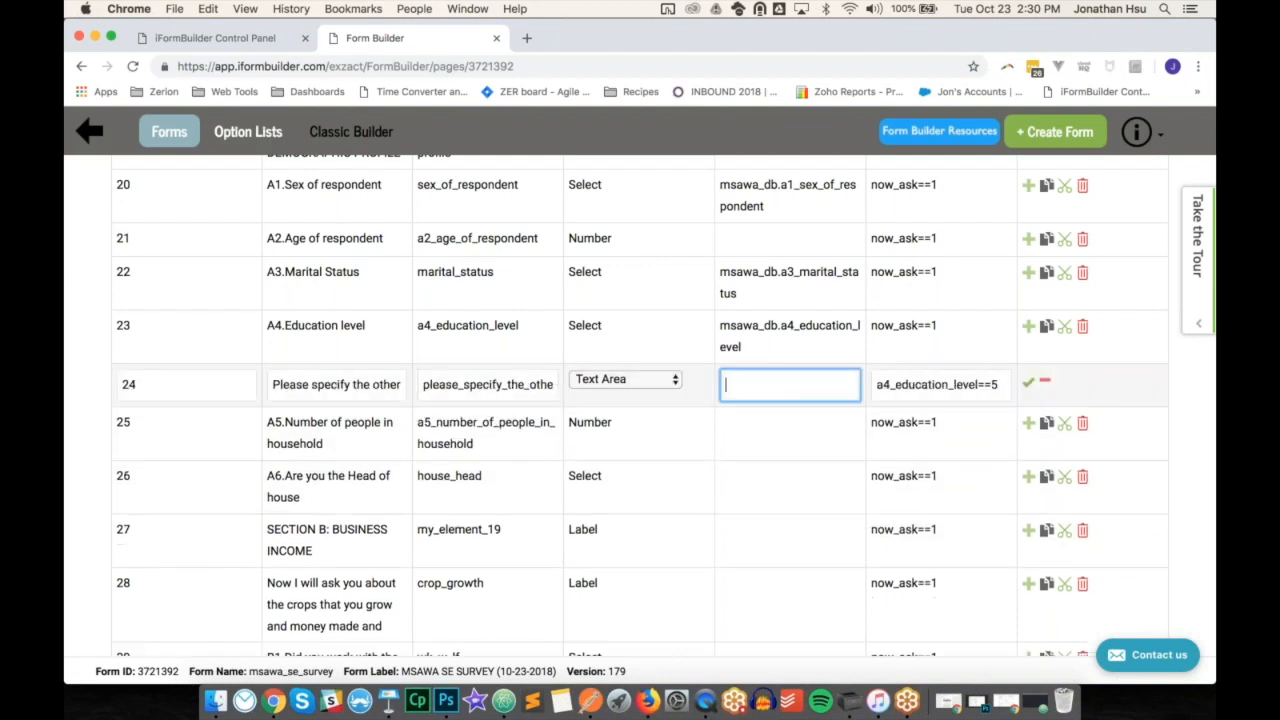
pyautogui.doubleClick(502, 390)
pyautogui.press('super+c')
pyautogui.click(744, 378)
pyautogui.press('super+v')
pyautogui.write('=')
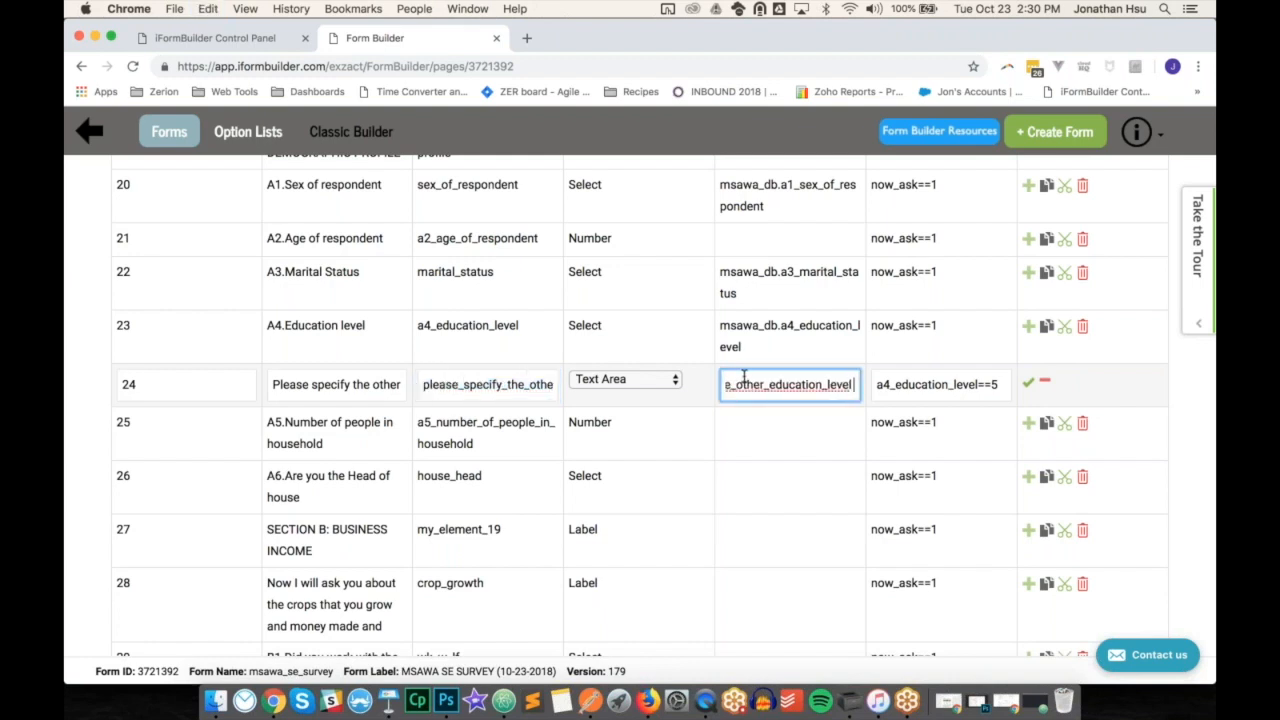
pyautogui.write(' "')
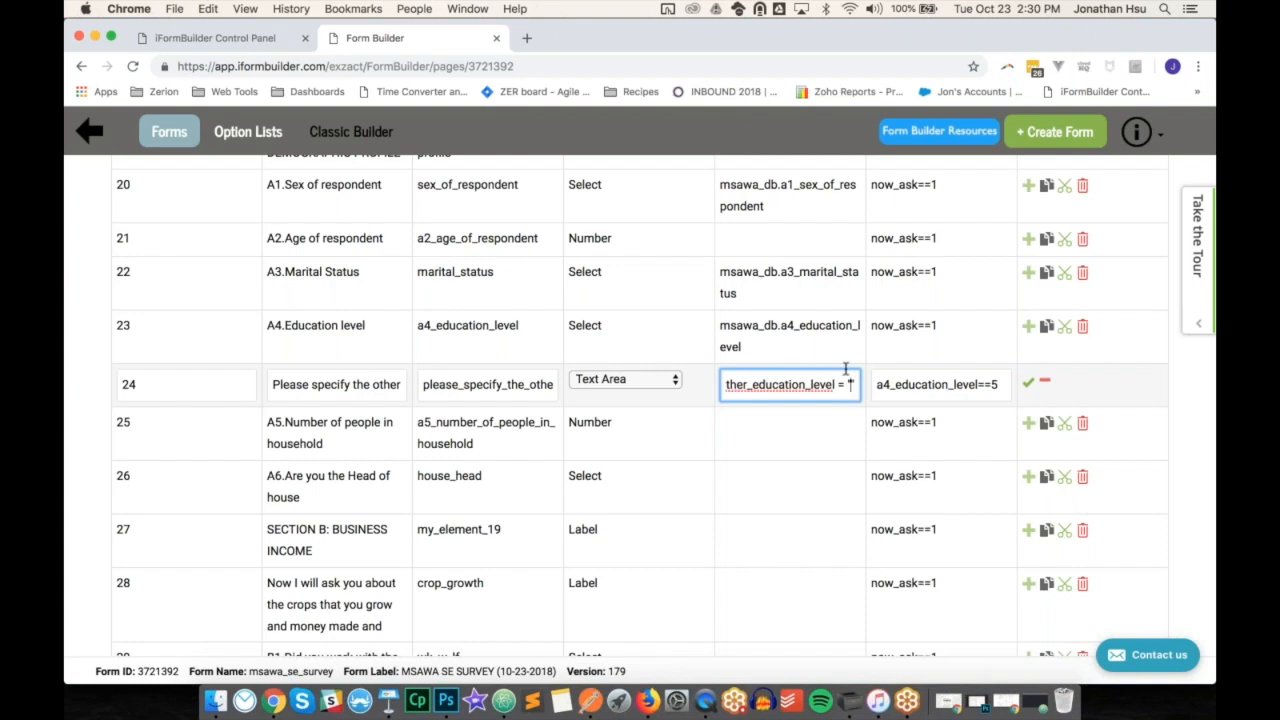
pyautogui.click(1025, 393)
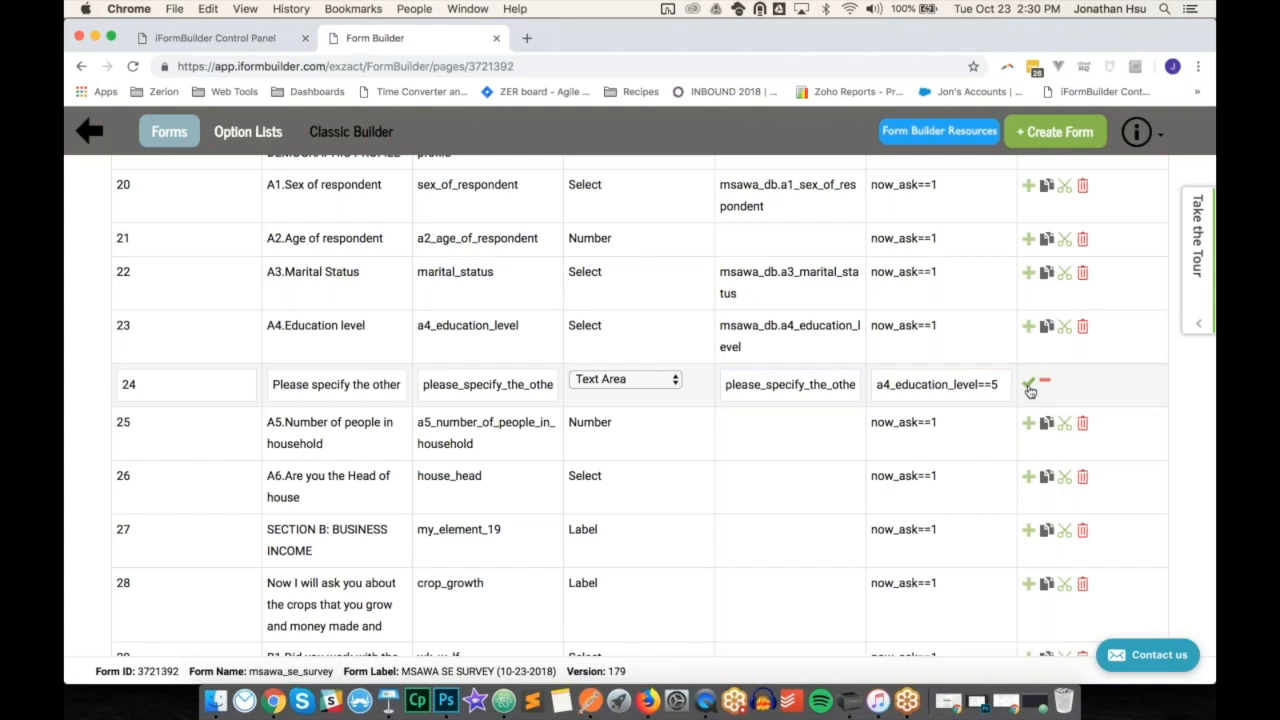
pyautogui.click(1028, 386)
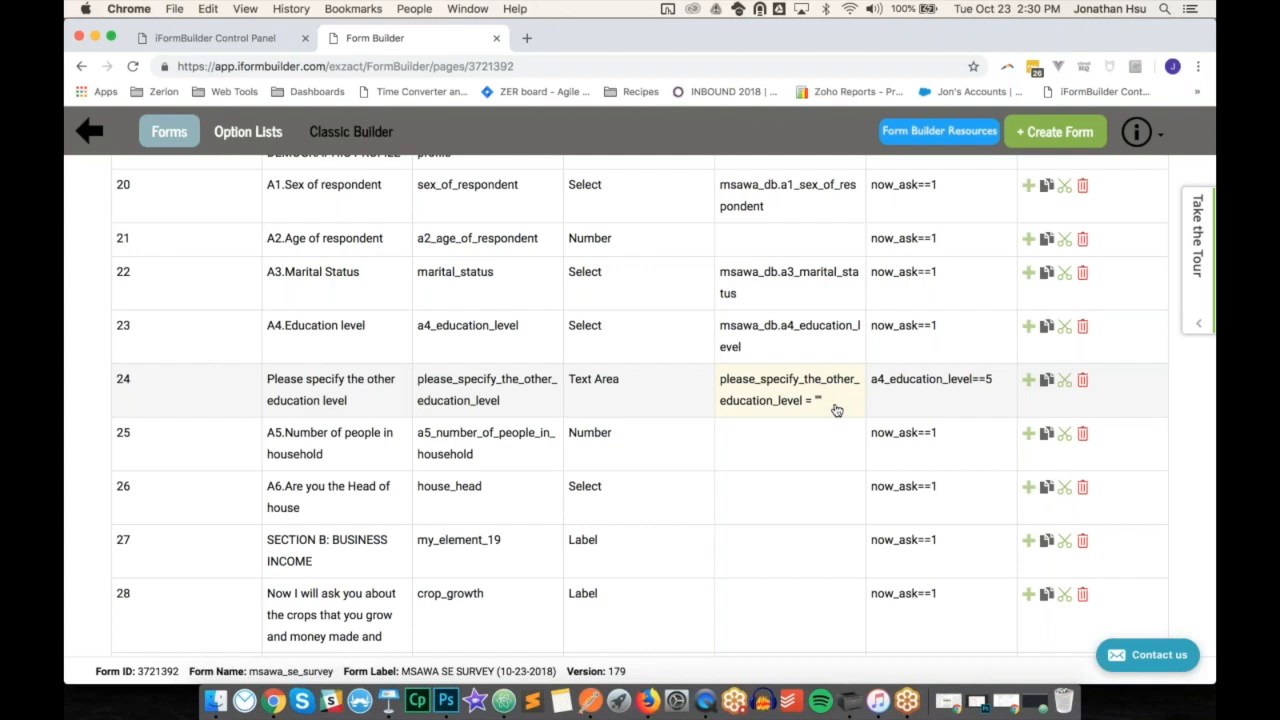
# - Set the dynamic value of the A5 number of people in household element to a5_number_of_people_in_household = 0
pyautogui.click(789, 452)
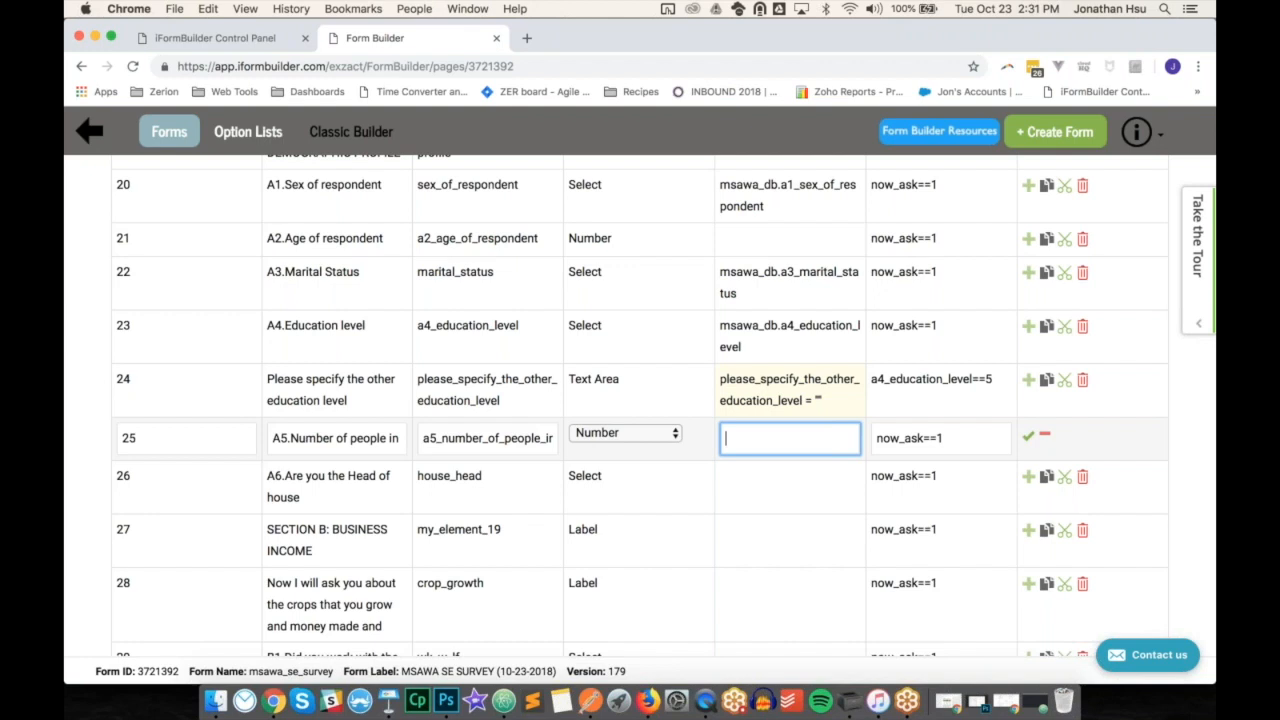
pyautogui.click(537, 437)
pyautogui.press('super+a')
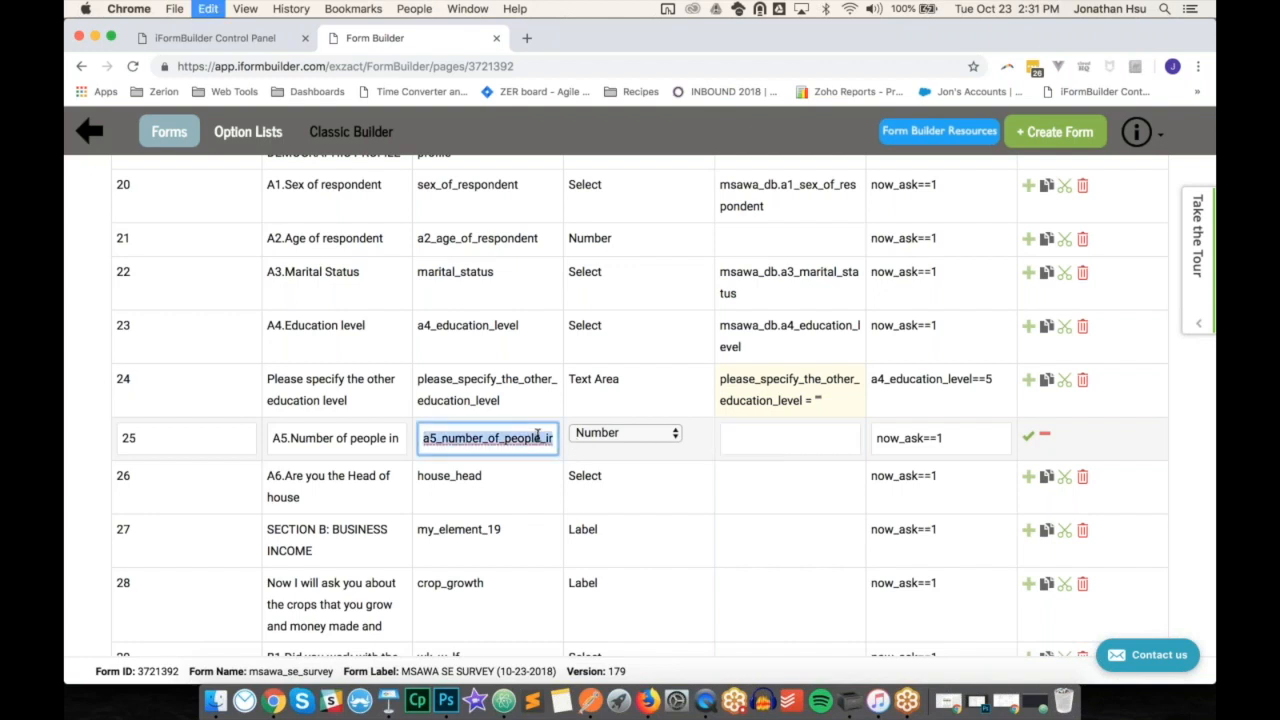
pyautogui.click(757, 432)
pyautogui.press('super+v')
pyautogui.write('= 0')
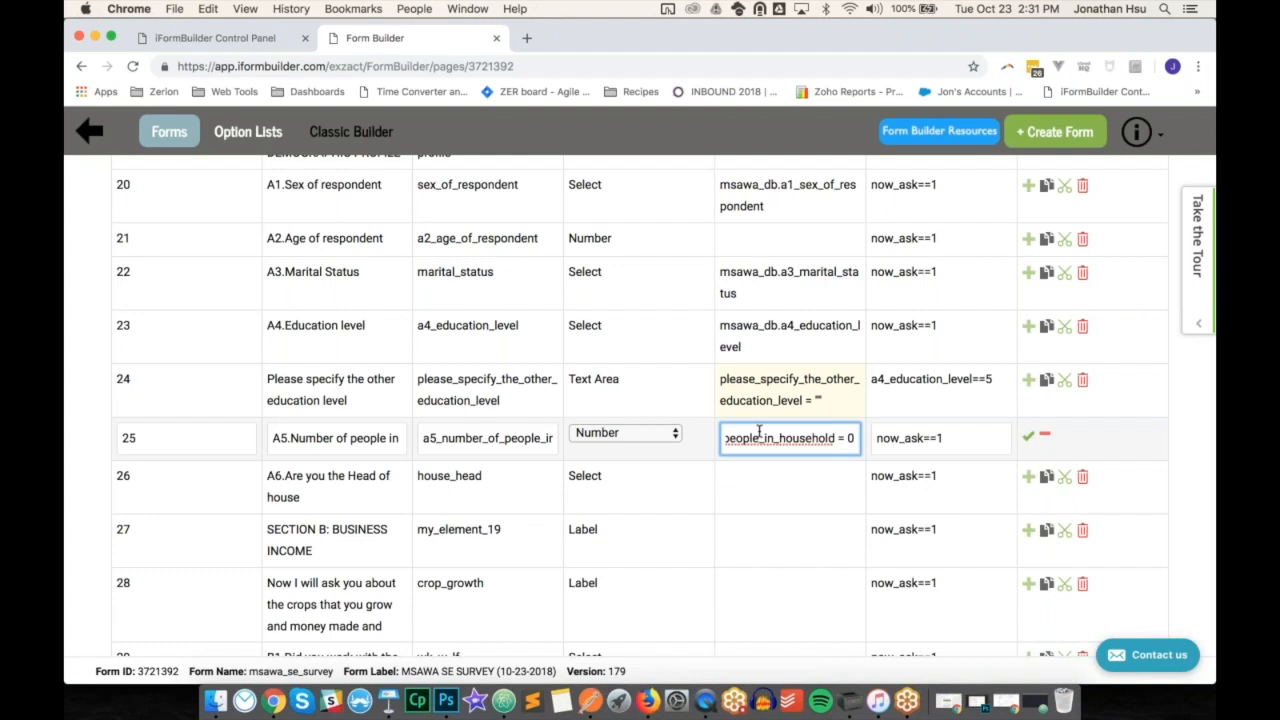
pyautogui.click(1029, 438)
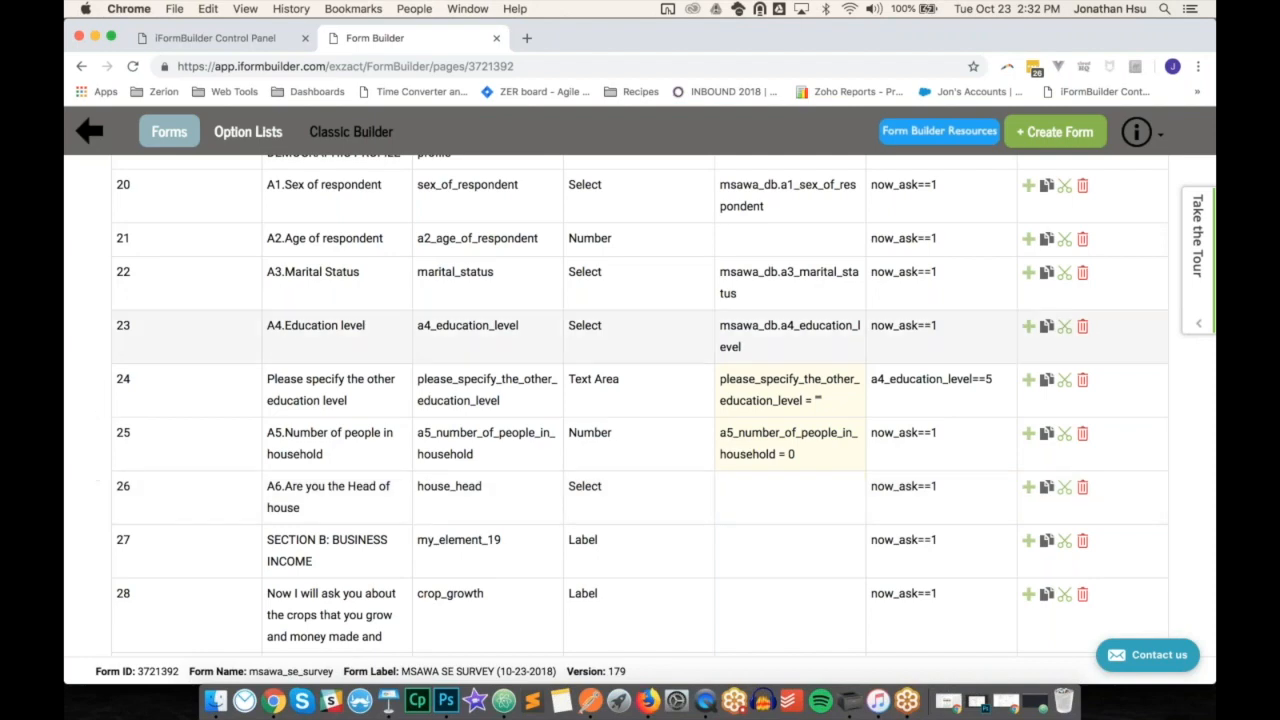
# - Set the dynamic value of the A6 head of house select element to house_head = -1
pyautogui.scroll(2, 101, 651)
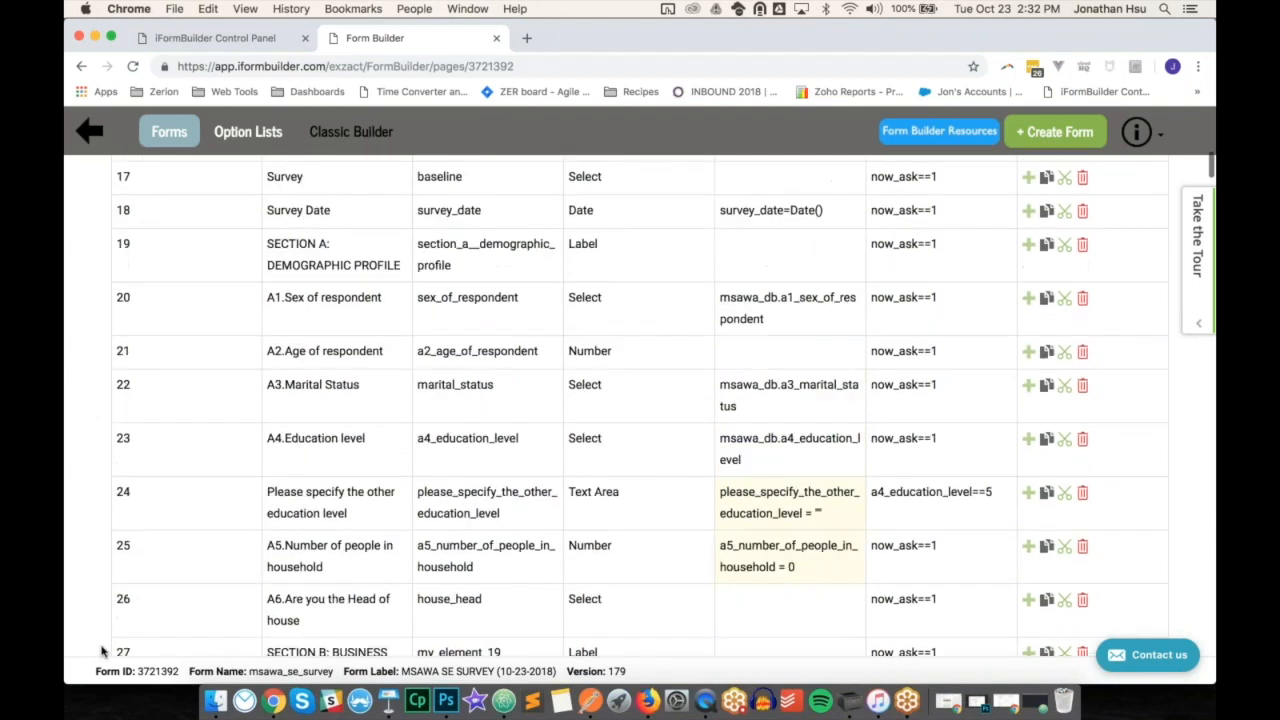
pyautogui.scroll(15, 101, 651)
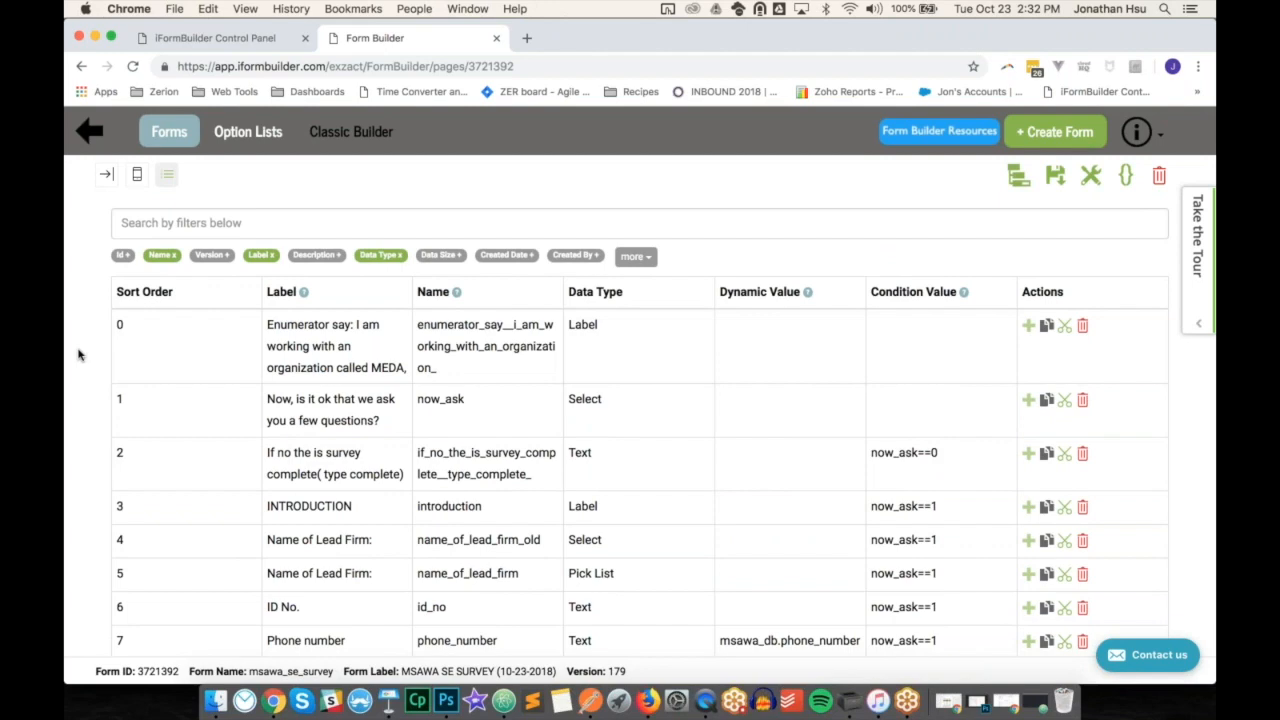
pyautogui.scroll(-5, 79, 354)
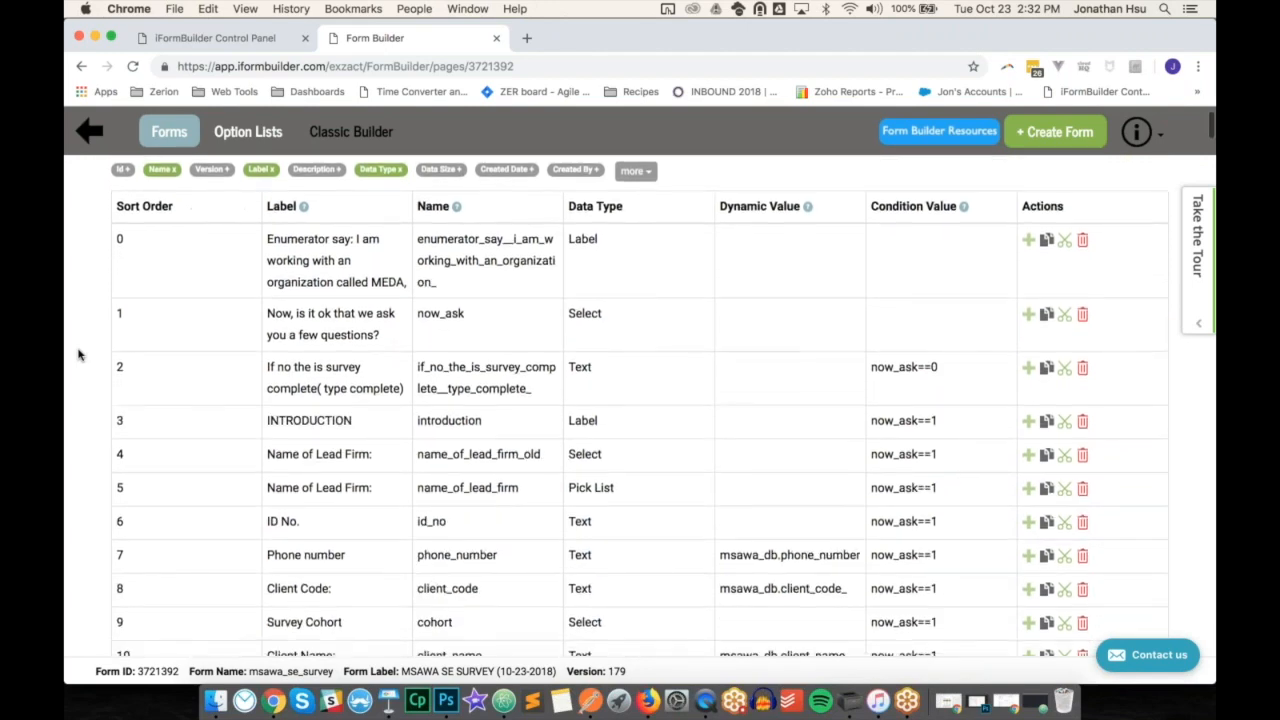
pyautogui.scroll(-10, 79, 354)
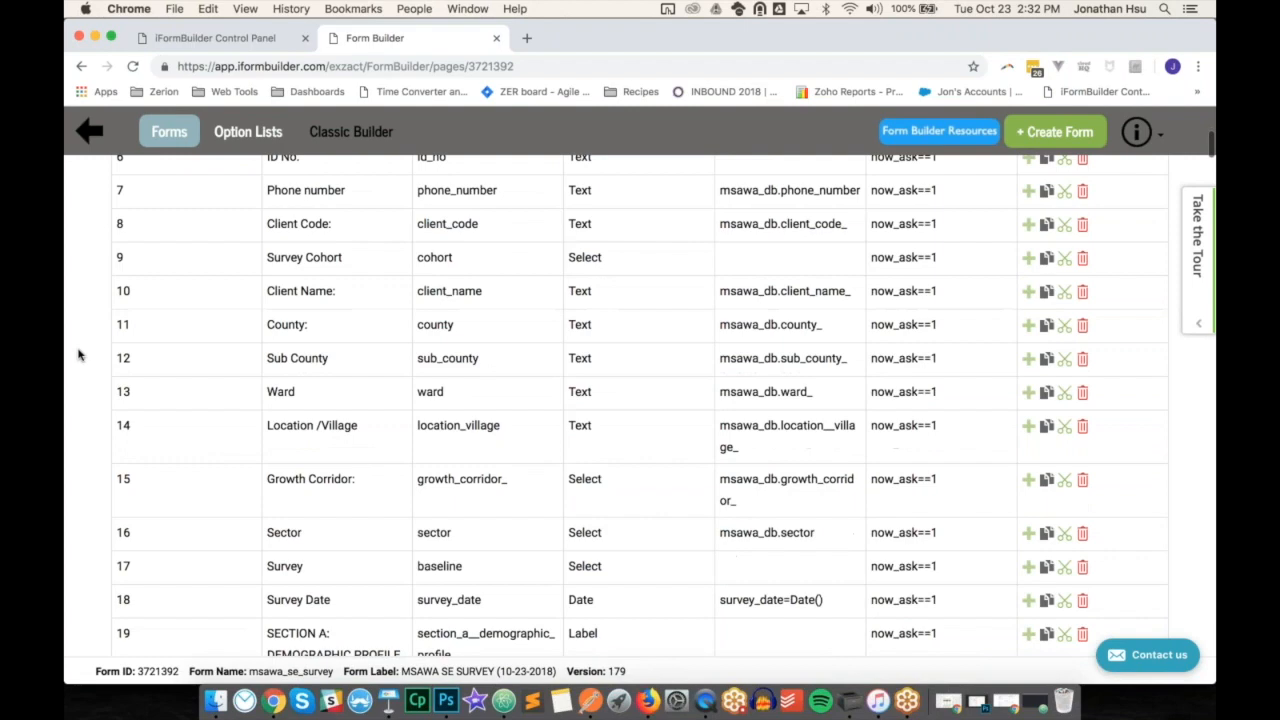
pyautogui.scroll(-1, 79, 354)
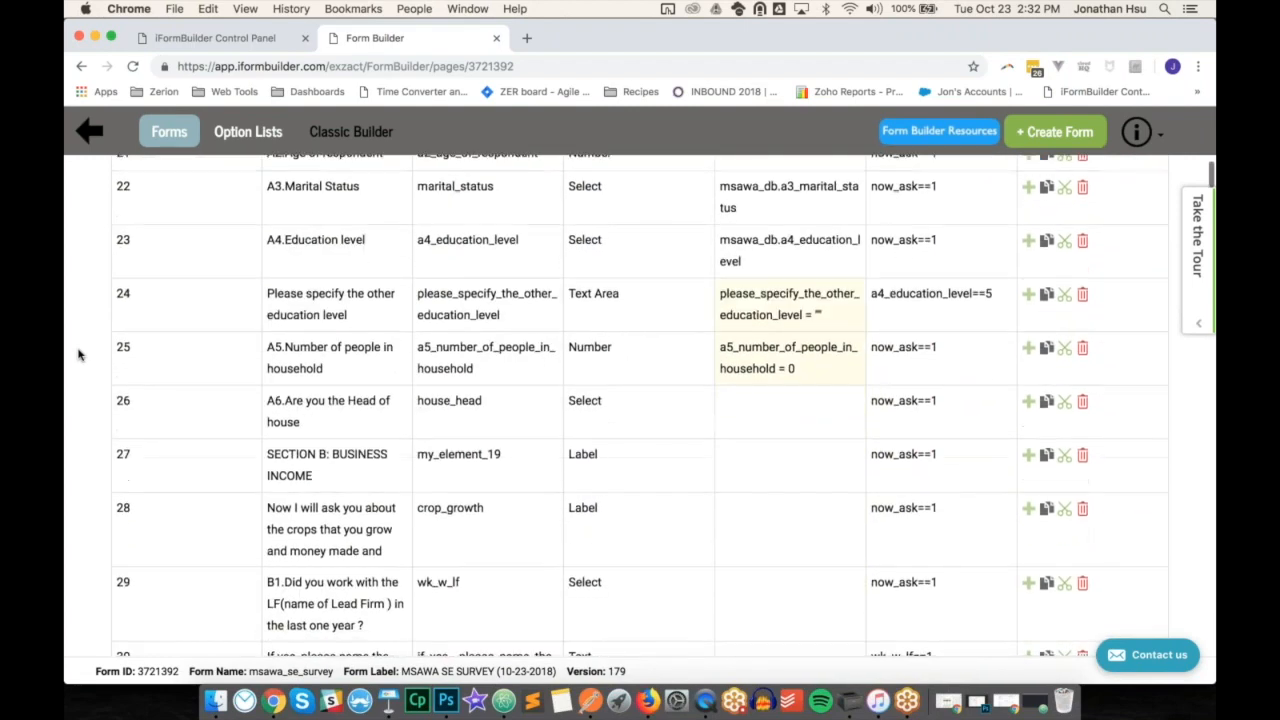
pyautogui.click(753, 412)
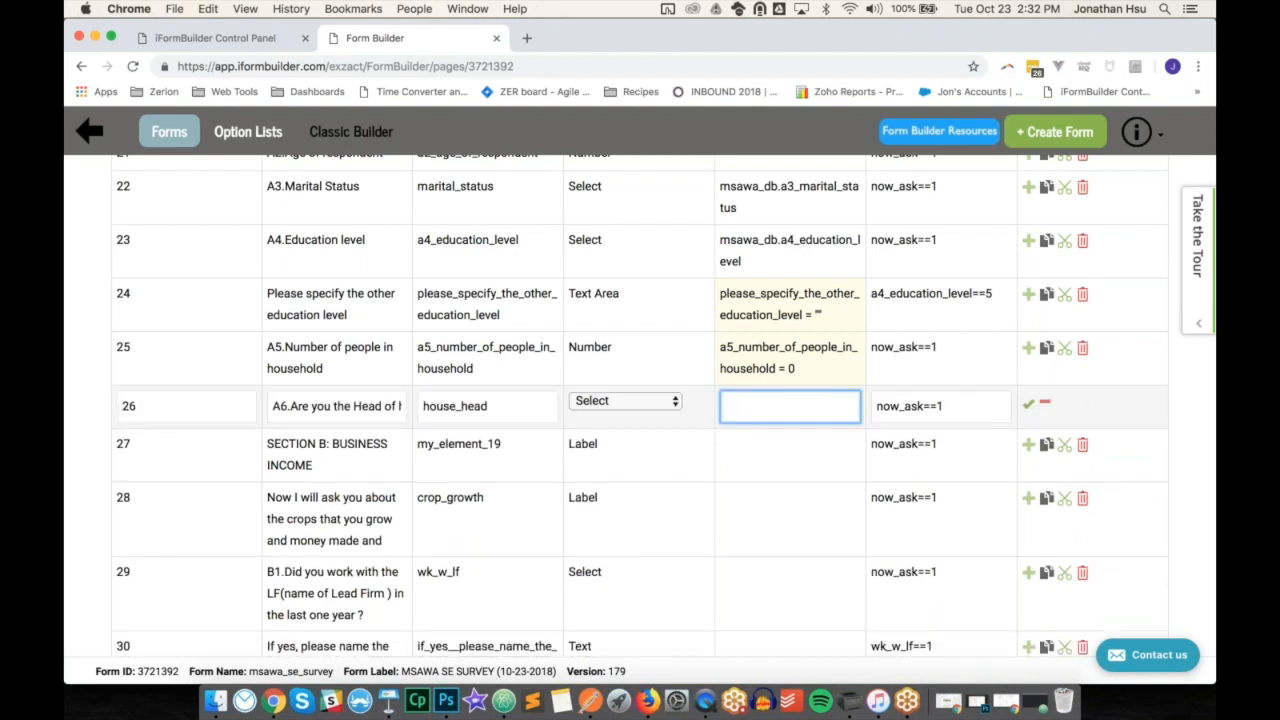
pyautogui.doubleClick(520, 404)
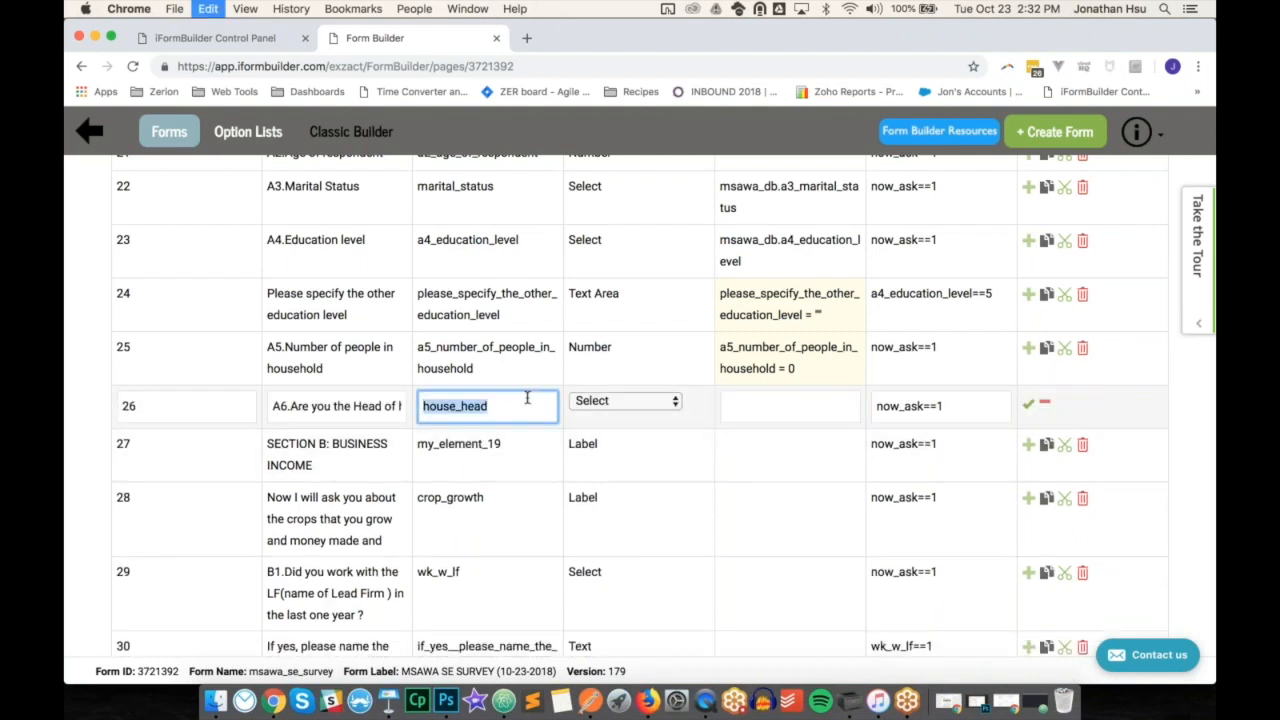
pyautogui.click(757, 405)
pyautogui.press('super+v')
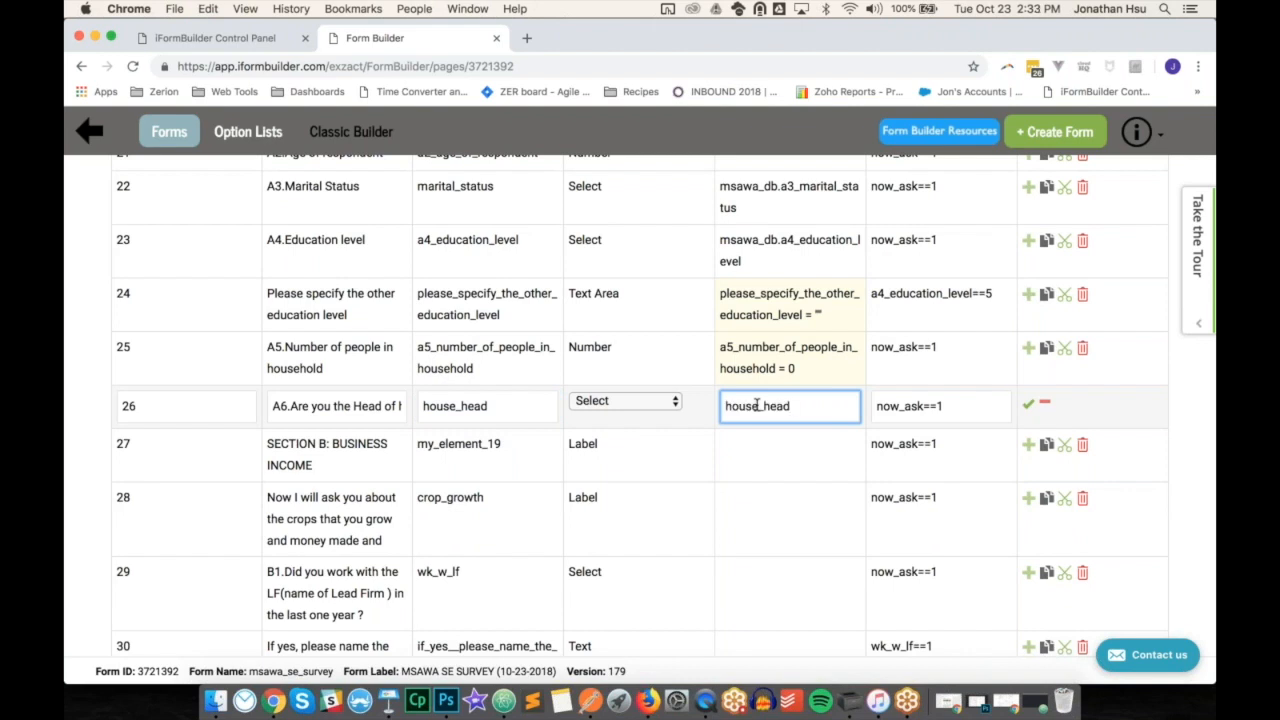
pyautogui.write('= -1')
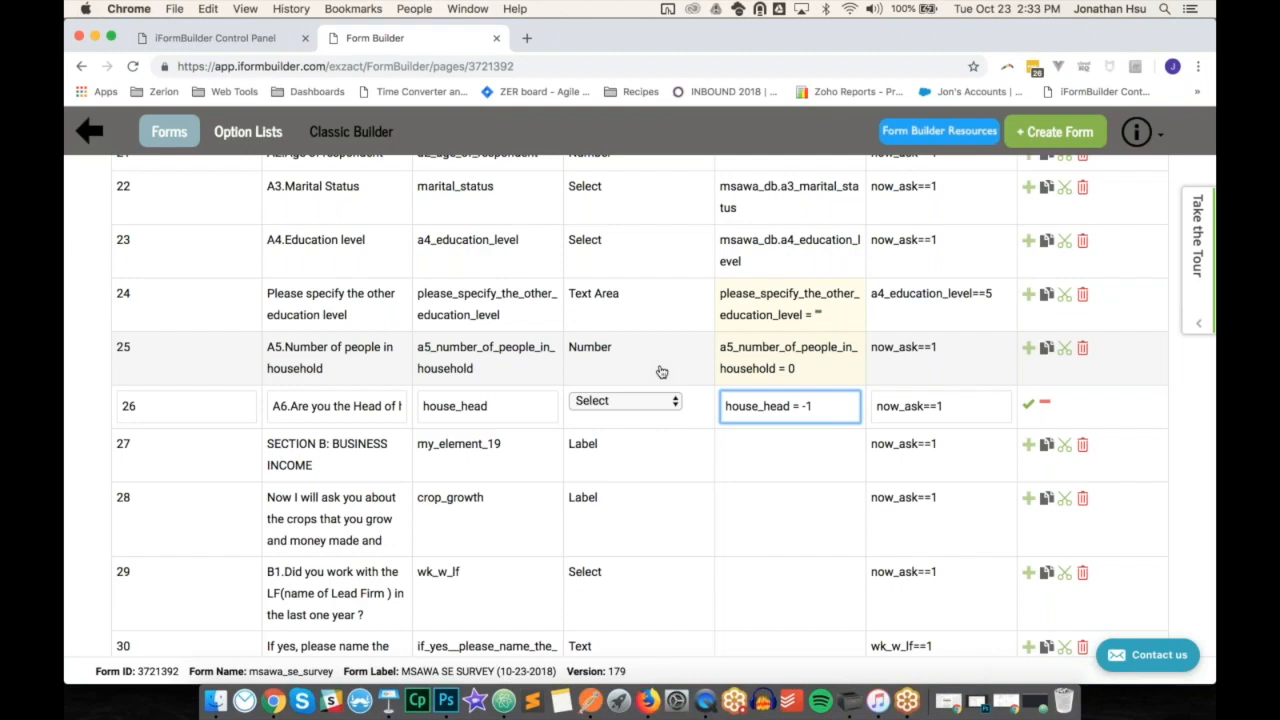
pyautogui.click(1029, 407)
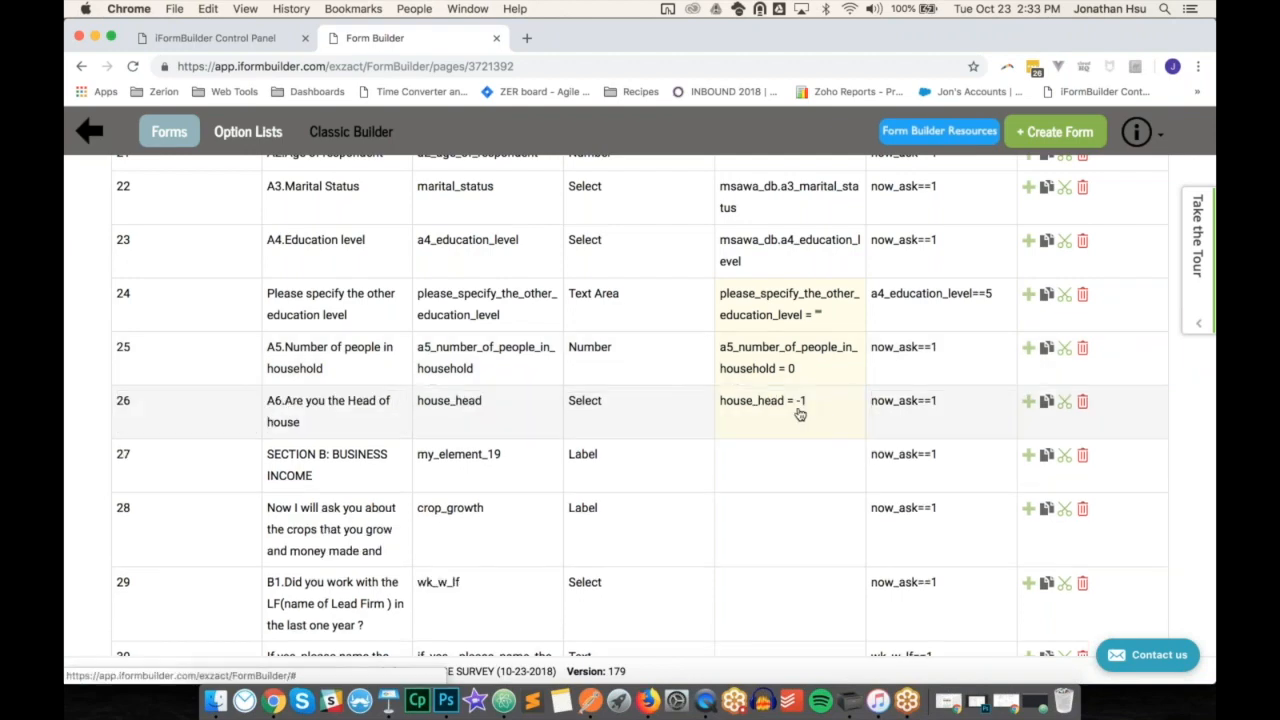
# - Set the dynamic value of the Name of Lead Firm pick list to name_of_lead_firm = -1
pyautogui.scroll(15, 800, 413)
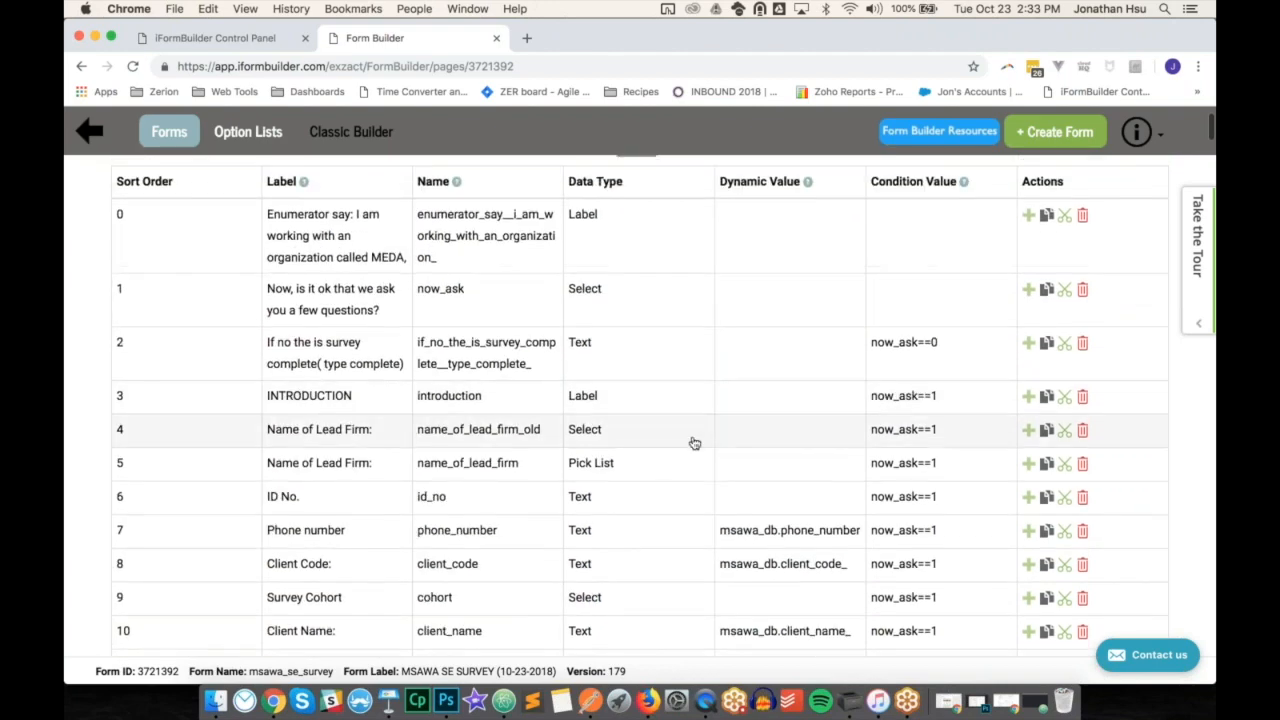
pyautogui.click(731, 455)
pyautogui.press('super+c')
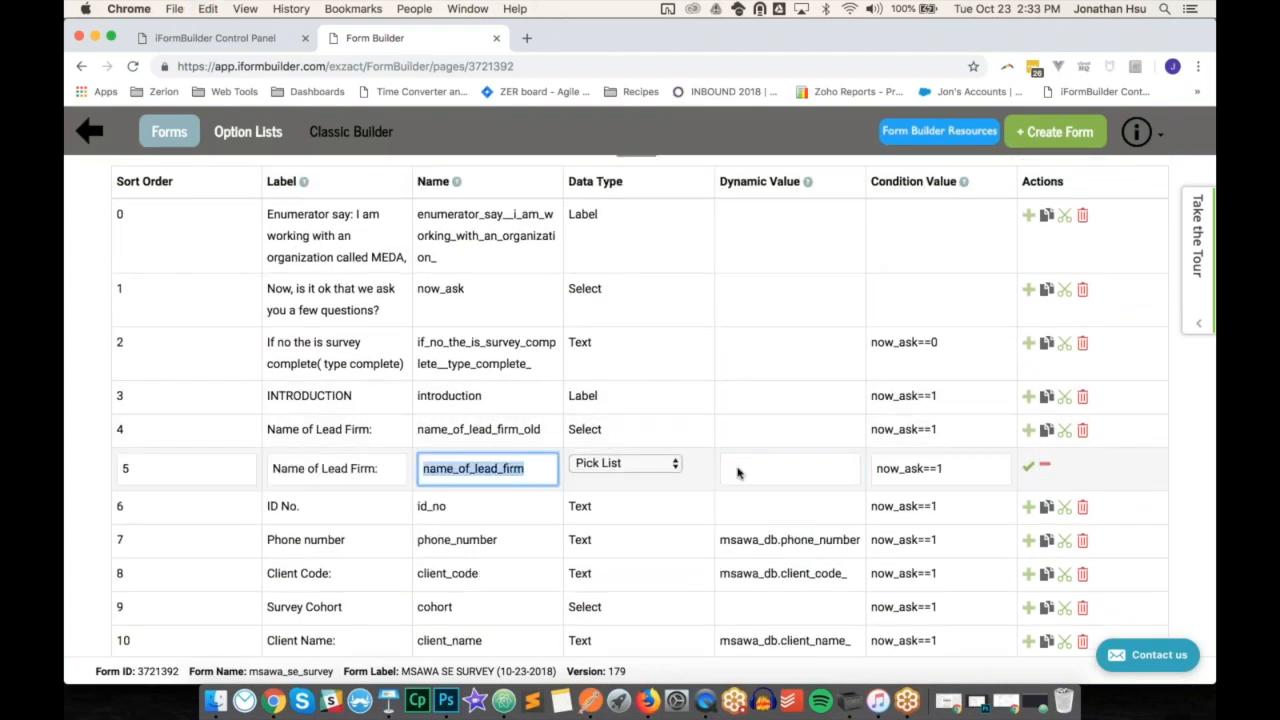
pyautogui.click(757, 468)
pyautogui.press('super+v')
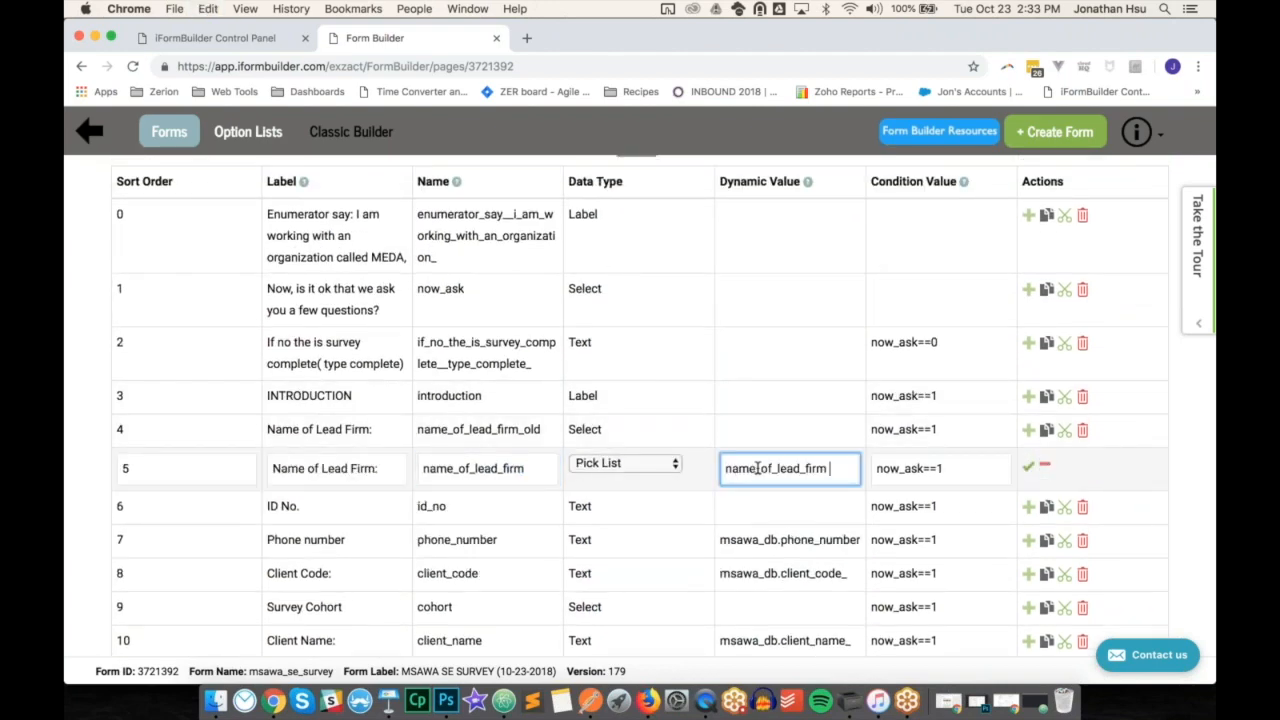
pyautogui.write('= -1')
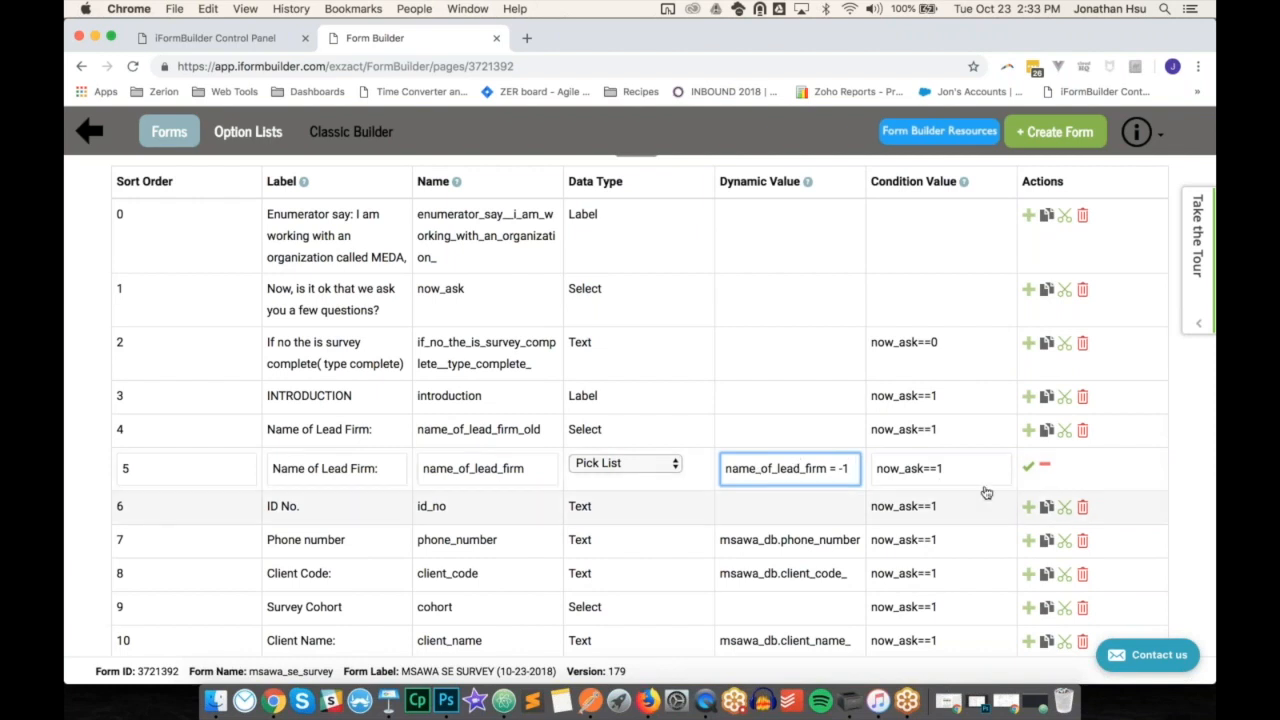
pyautogui.click(1027, 468)
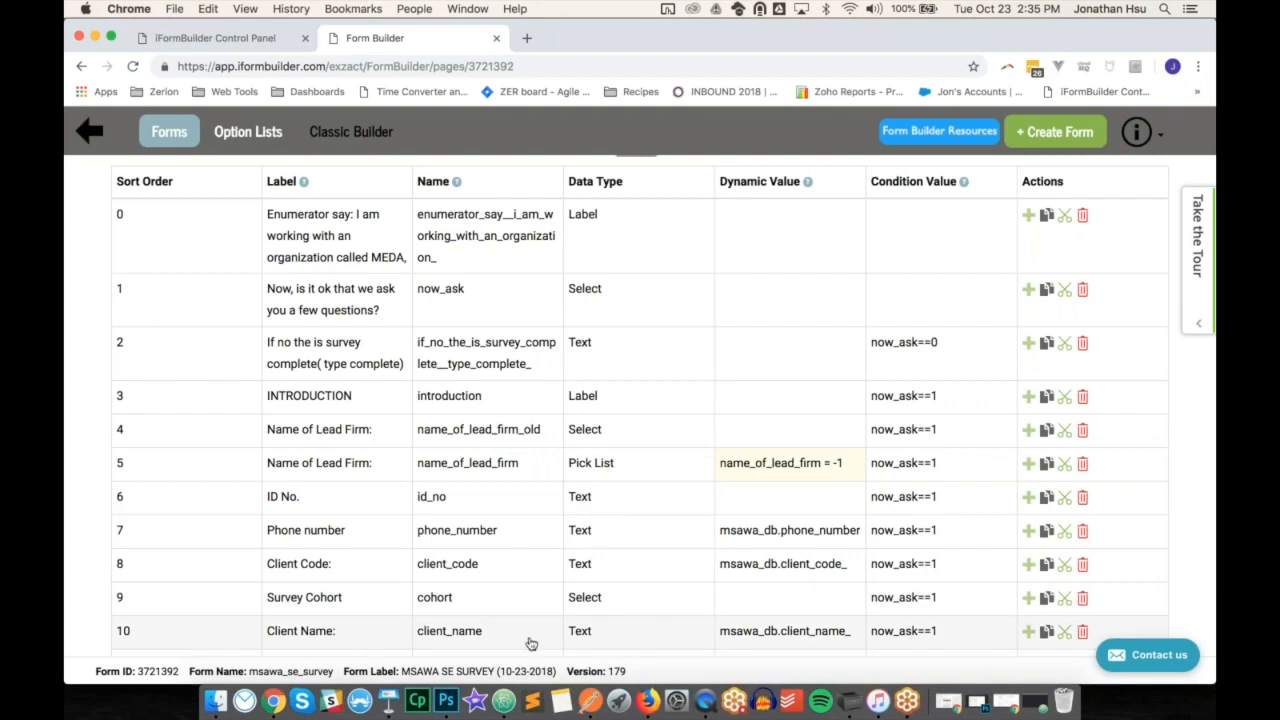
# - Check the survey on the mirrored device in QuickTime Player, return to Chrome and open Option Lists in a new tab
pyautogui.click(704, 704)
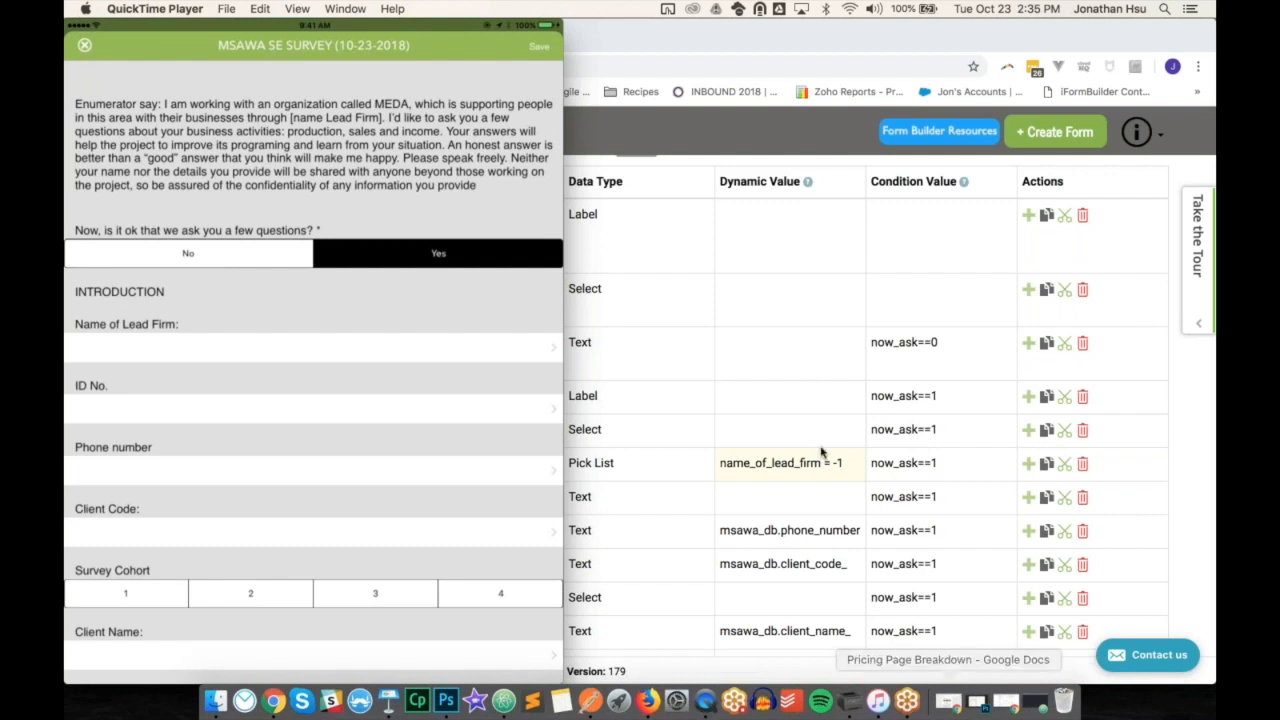
pyautogui.click(787, 118)
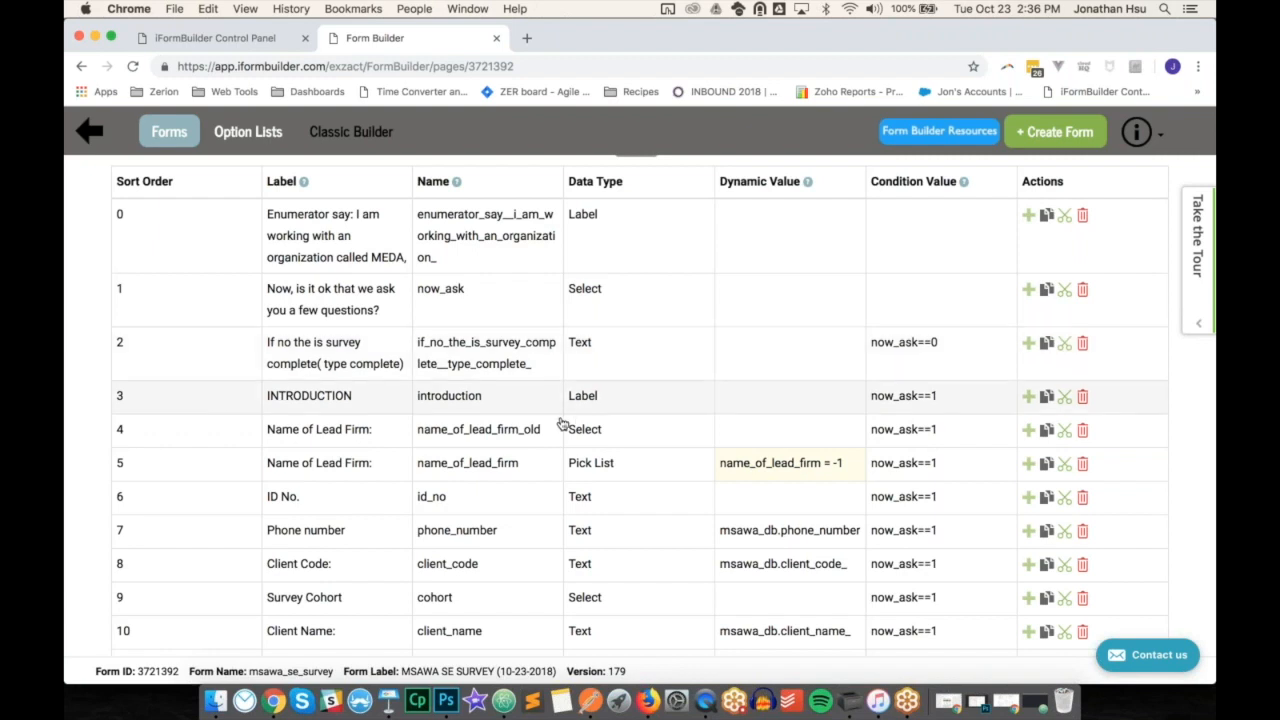
pyautogui.keyDown('super'); pyautogui.click(237, 137); pyautogui.keyUp('super')
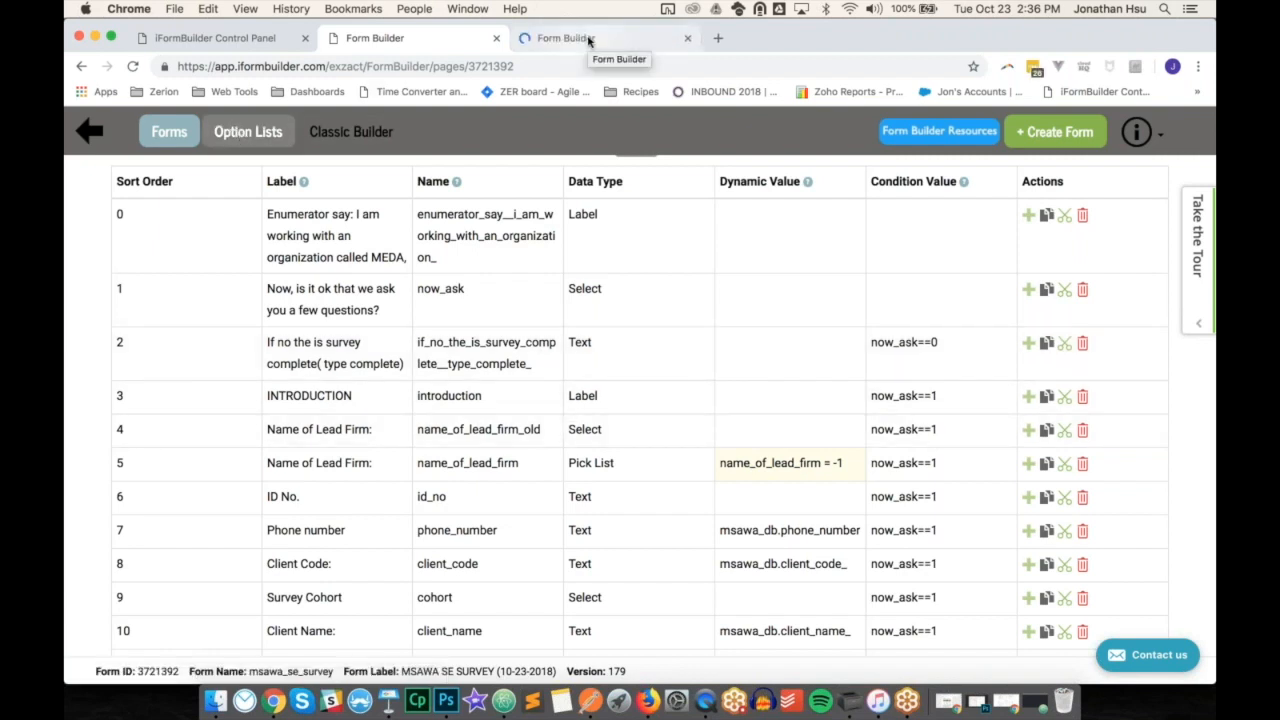
# - Find the Technology received option list among the option lists and open it
pyautogui.click(588, 40)
pyautogui.scroll(-5, 640, 420)
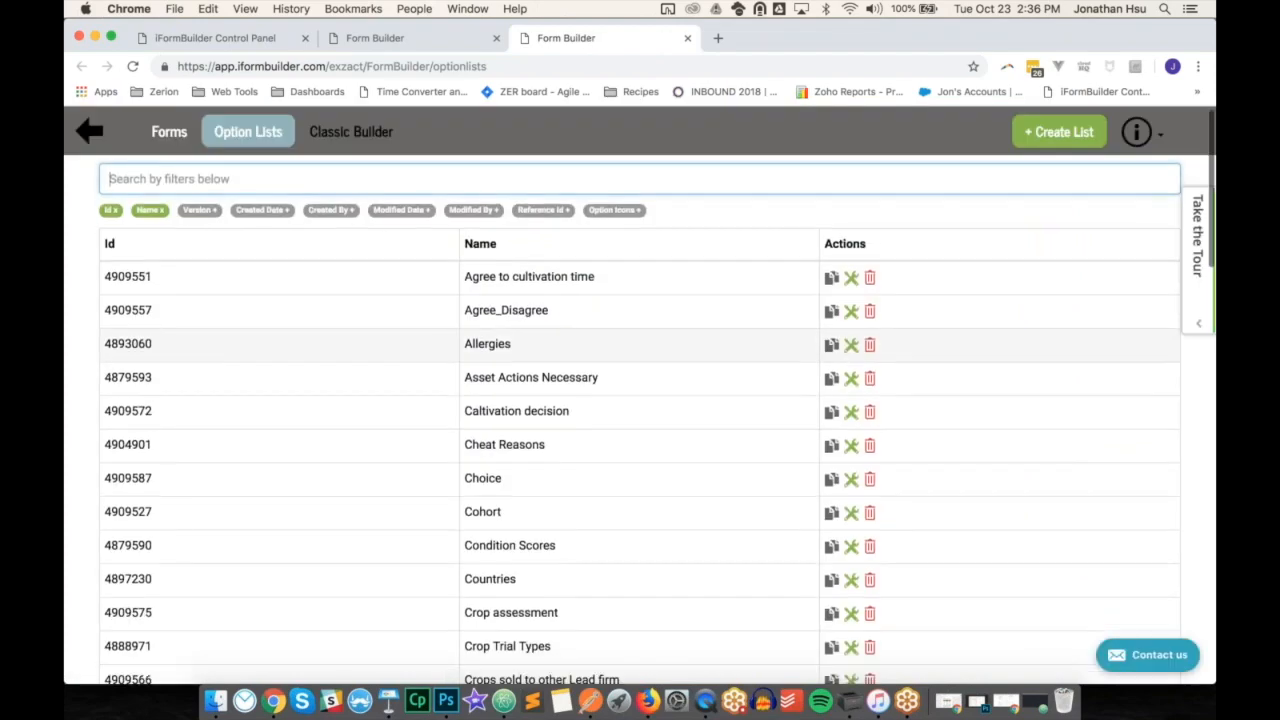
pyautogui.scroll(-5, 600, 512)
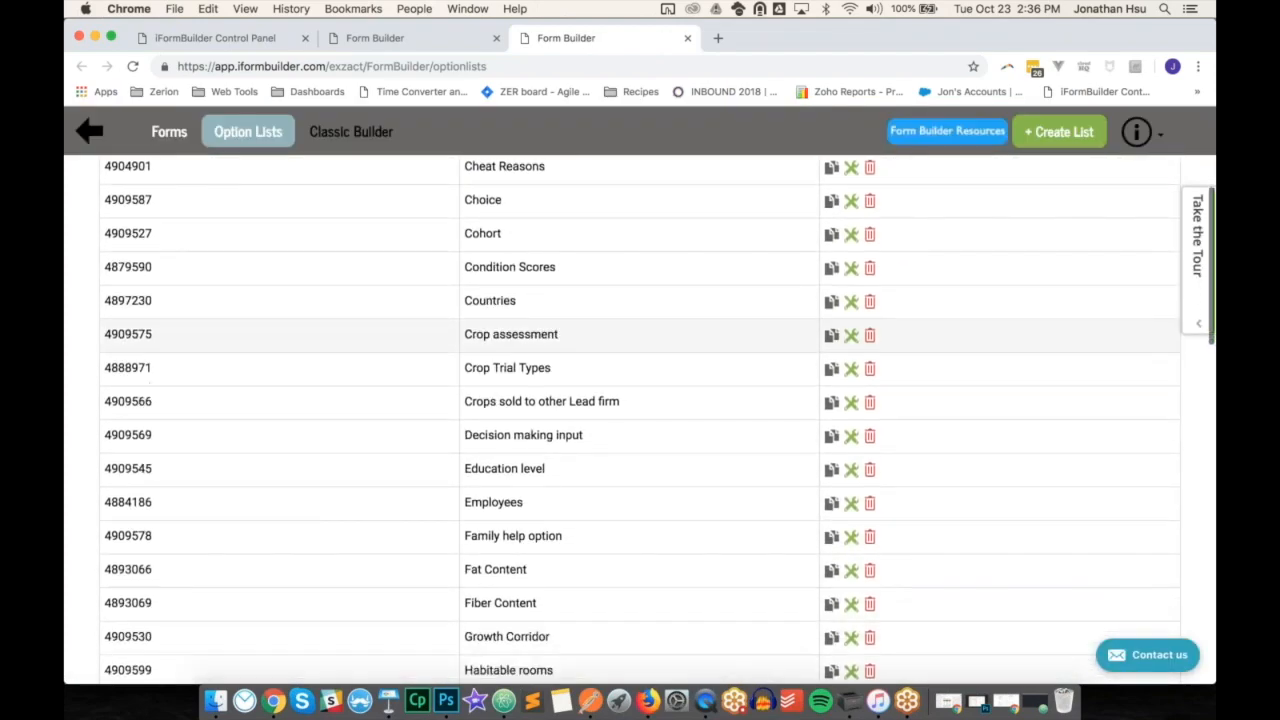
pyautogui.scroll(-9, 600, 512)
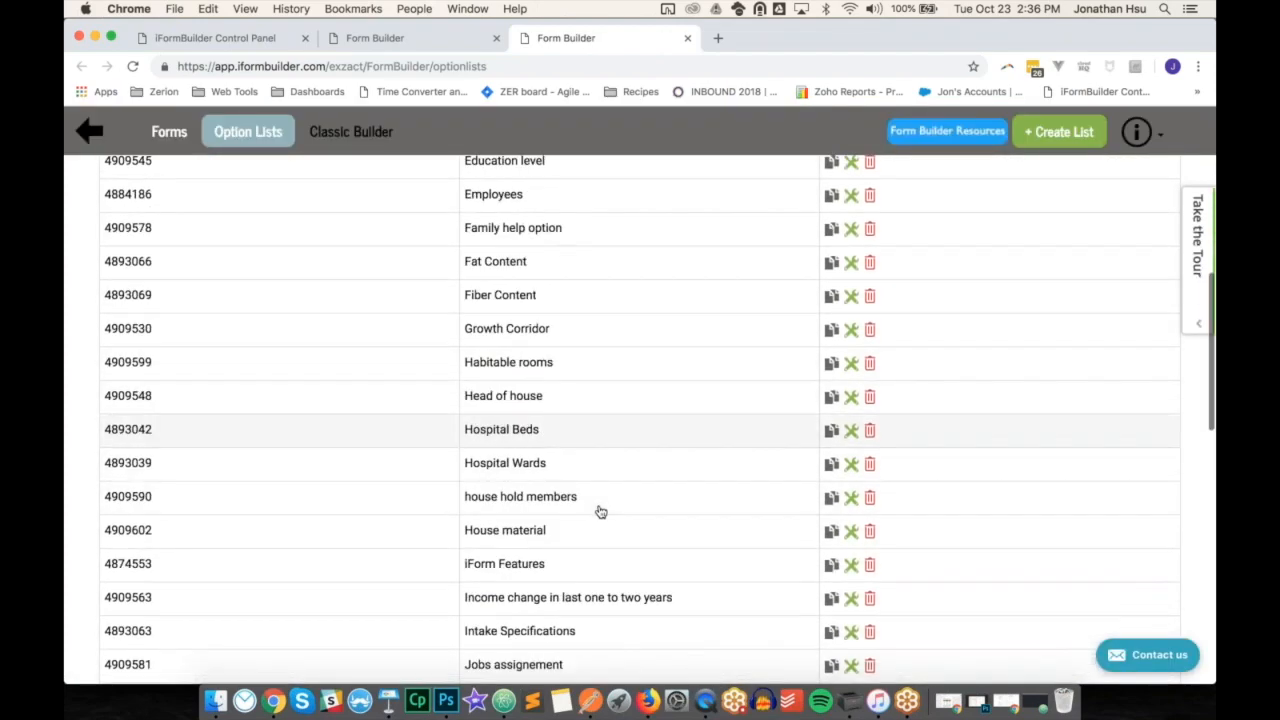
pyautogui.scroll(-9, 600, 512)
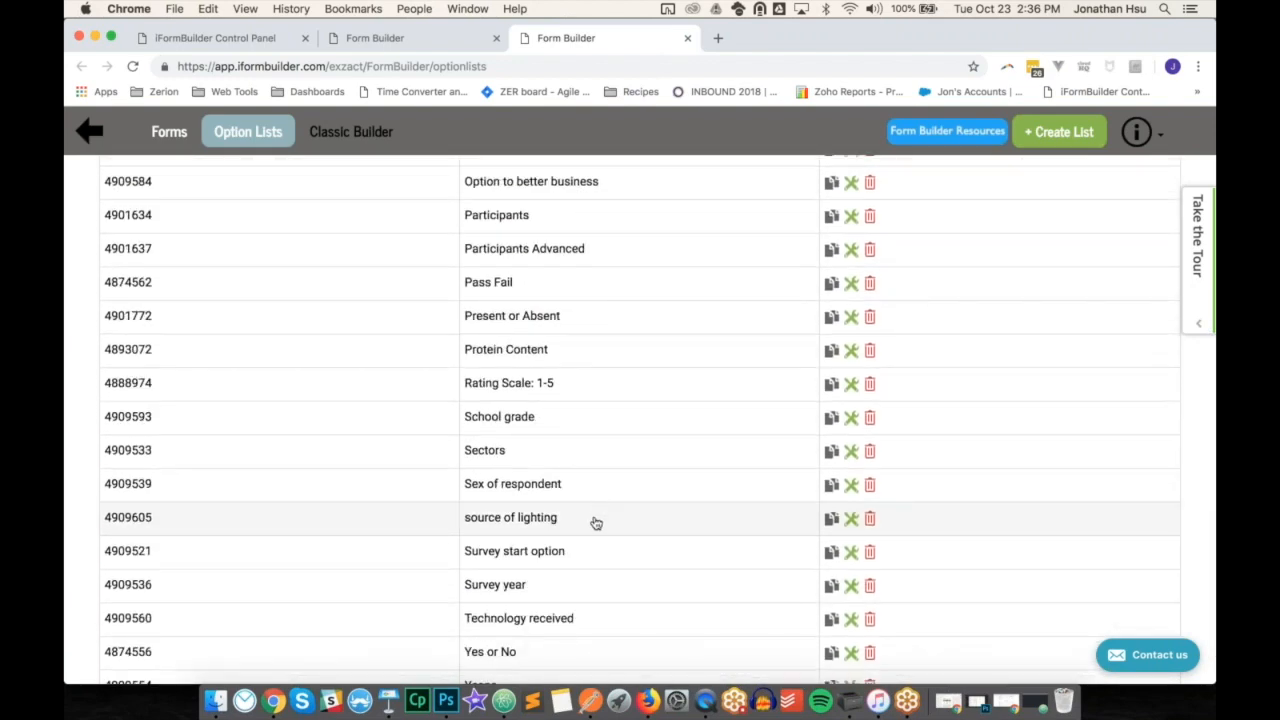
pyautogui.click(547, 621)
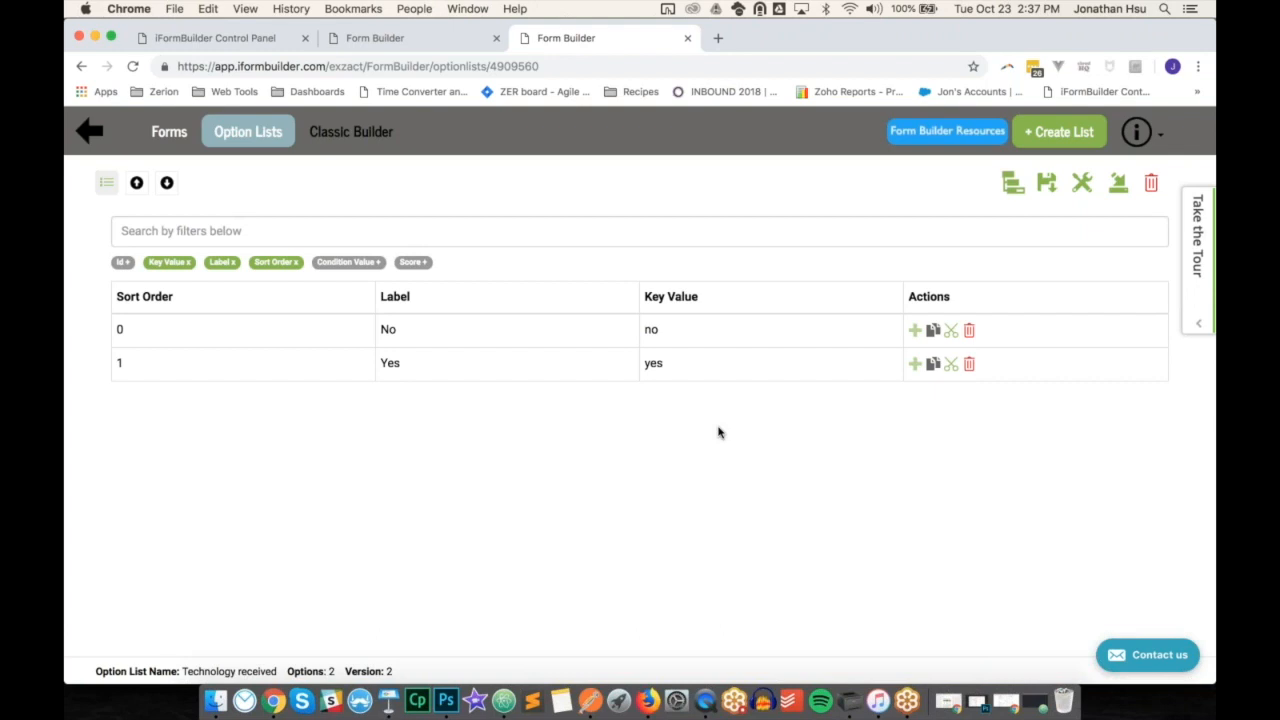
# - Try to place the No option after Yes by setting its sort order to 1
pyautogui.click(154, 336)
pyautogui.write('1')
pyautogui.press('Tab')
pyautogui.click(138, 378)
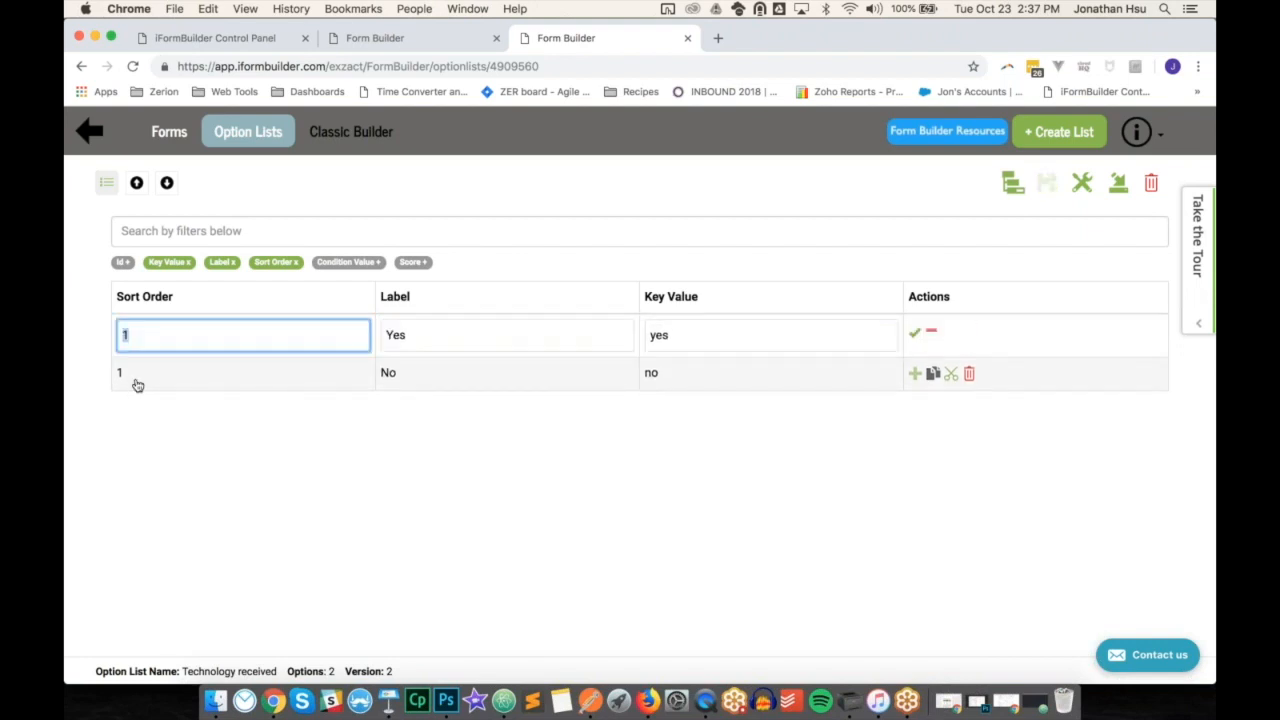
pyautogui.click(138, 385)
pyautogui.click(130, 342)
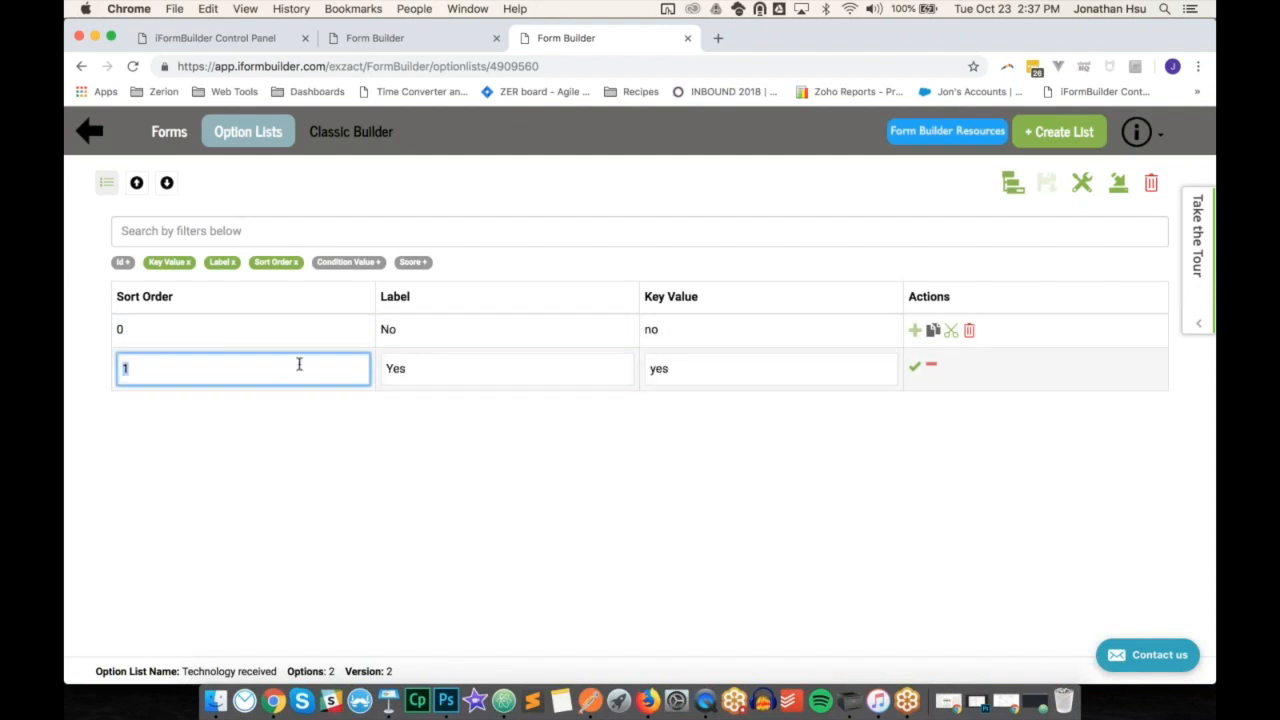
pyautogui.click(915, 367)
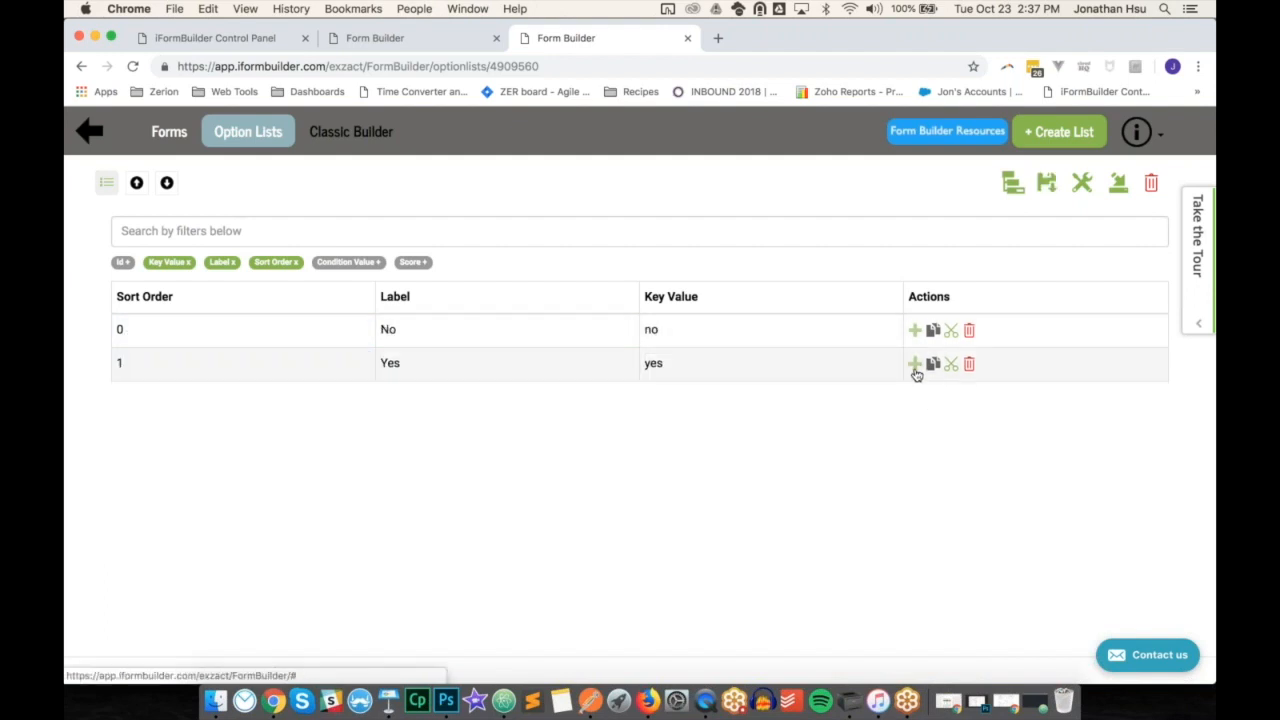
pyautogui.click(1015, 185)
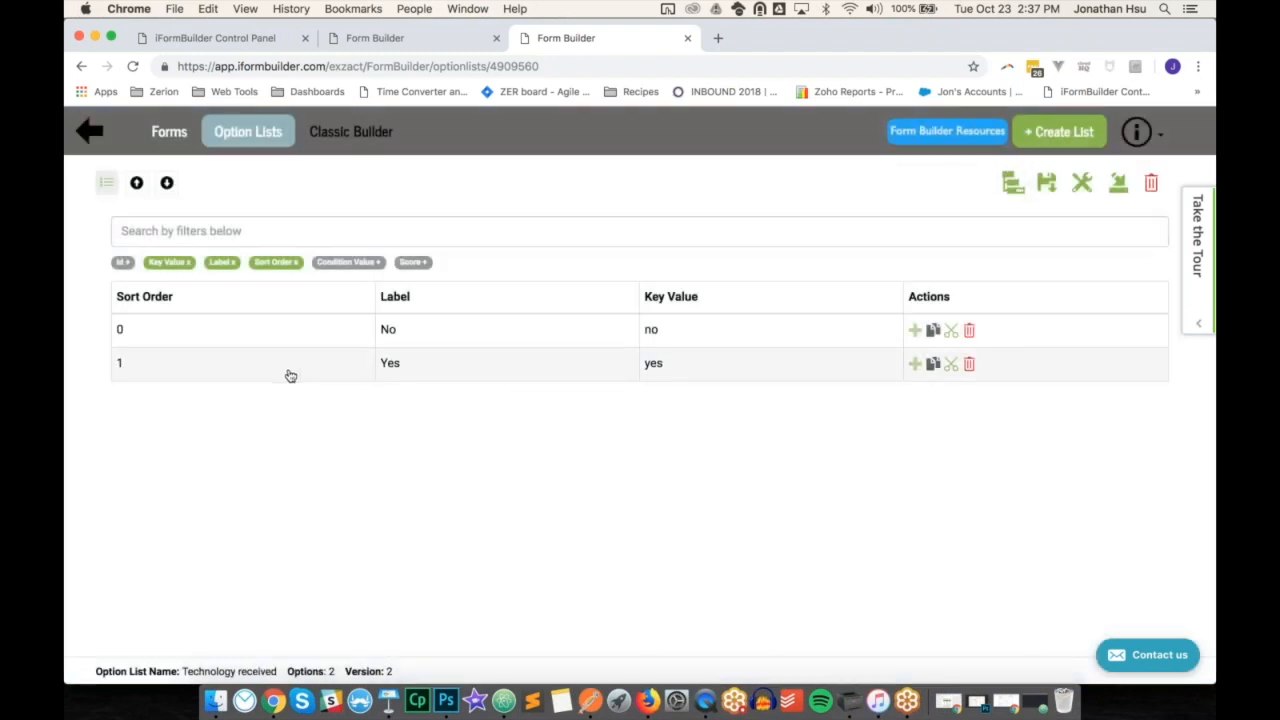
# - Set the Yes option's sort order to 0 to place it before No, and save the Technology received list
pyautogui.click(158, 374)
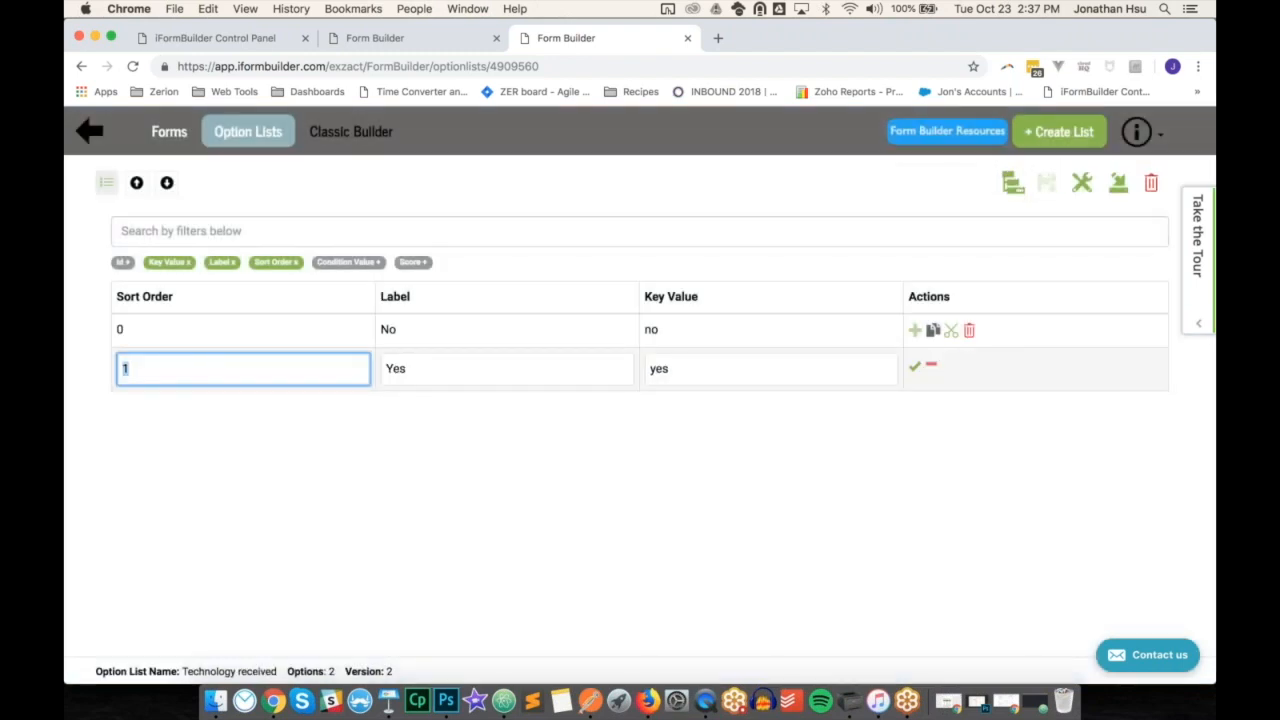
pyautogui.write('0')
pyautogui.click(914, 367)
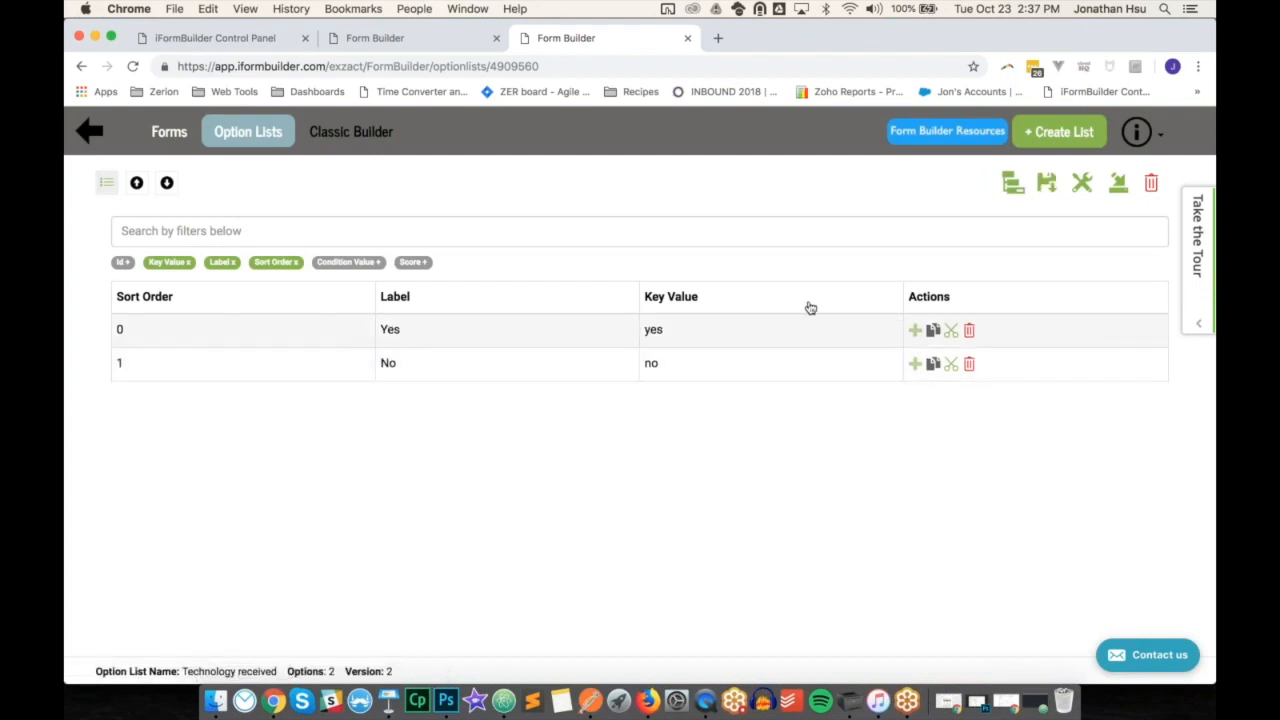
pyautogui.click(1047, 186)
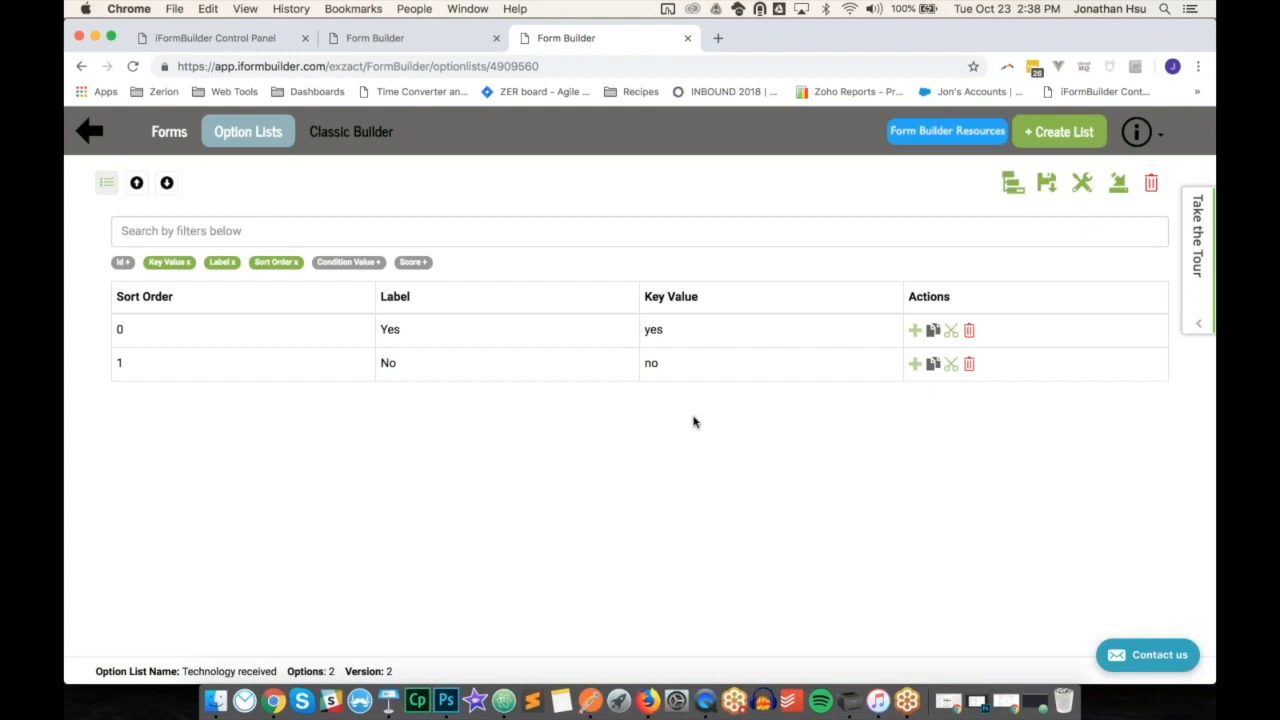
# - In the survey form, set the condition value of the "If no the is survey complete" text element to ZCDisplayKey_now_ask=="No"
pyautogui.click(457, 37)
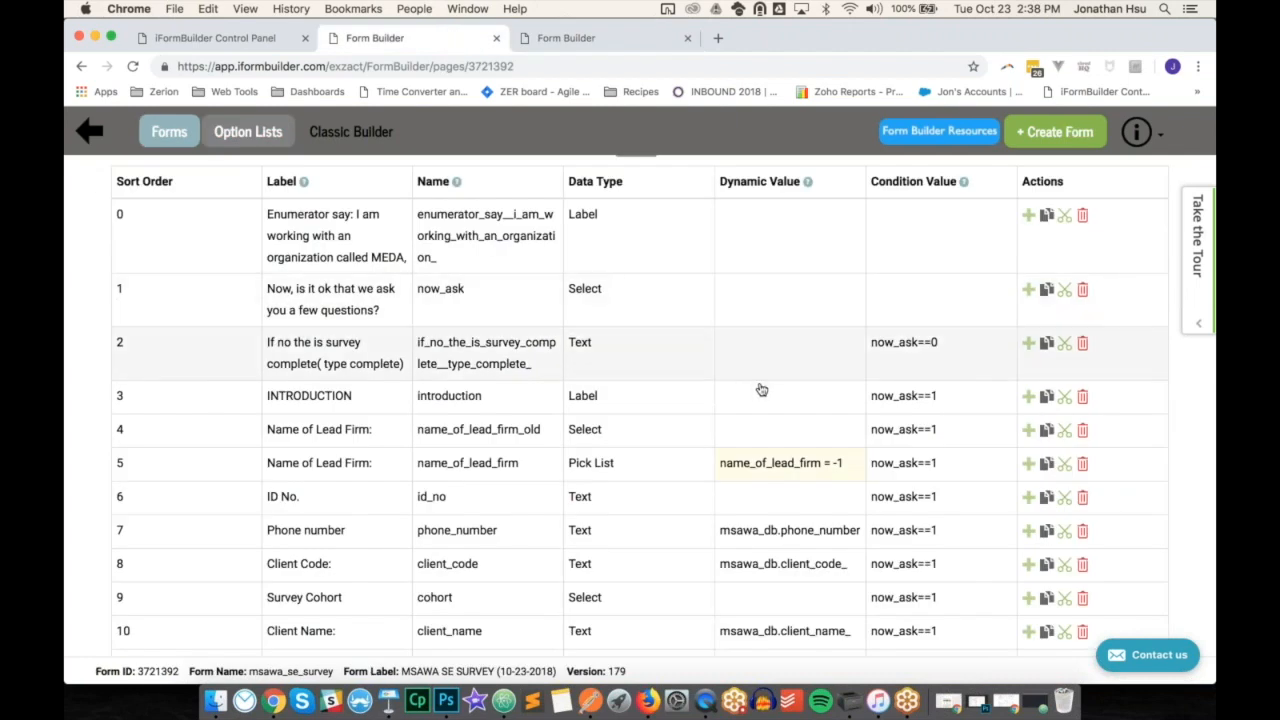
pyautogui.click(933, 352)
pyautogui.click(928, 348)
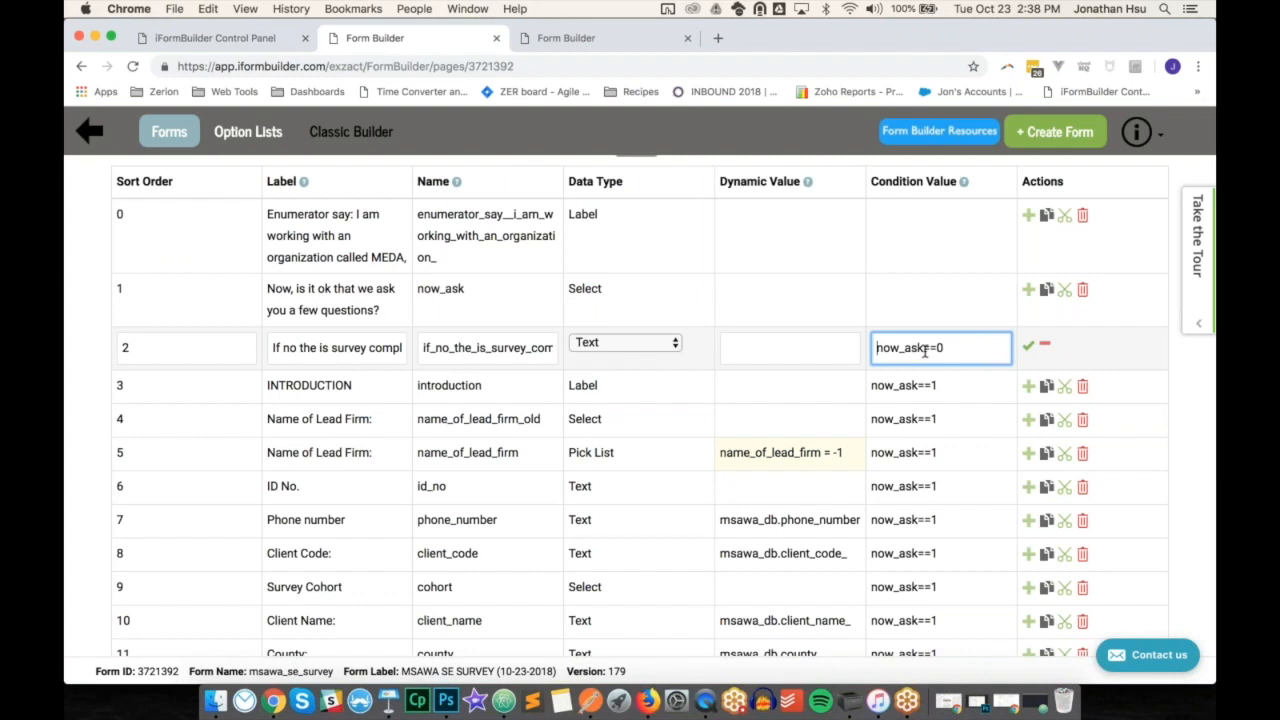
pyautogui.write('ZCDisplayKey_')
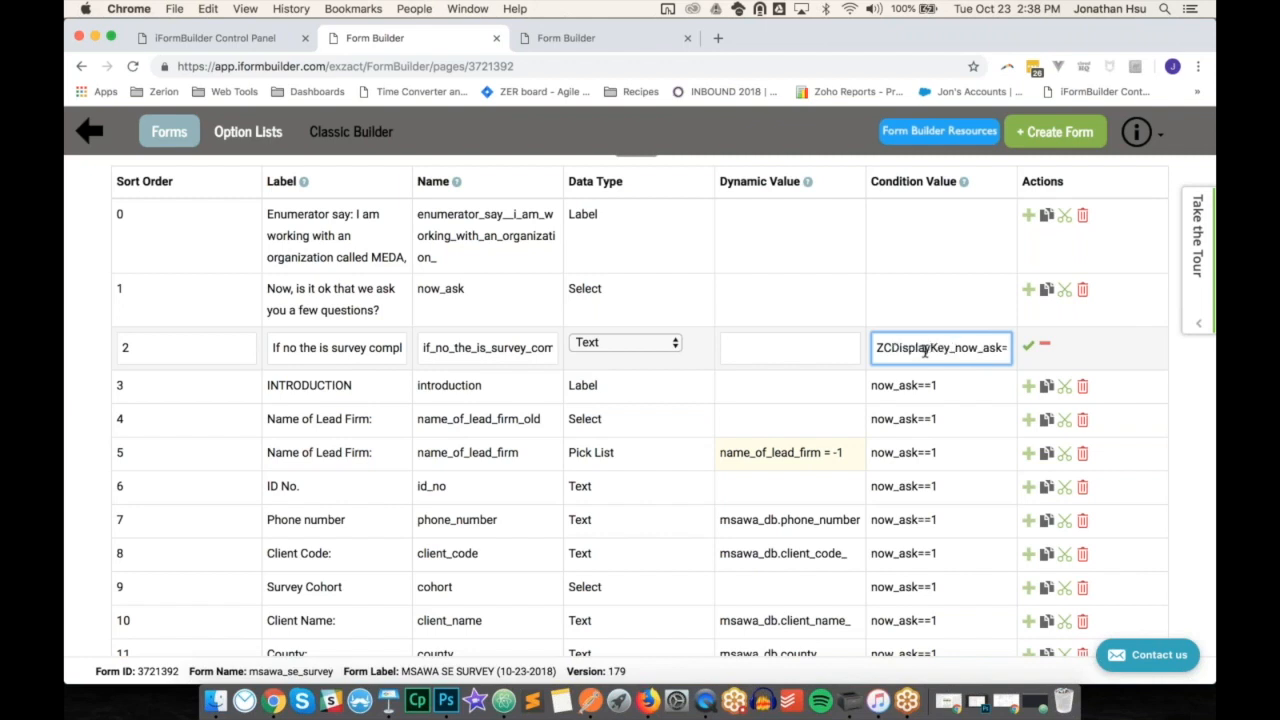
pyautogui.press('End')
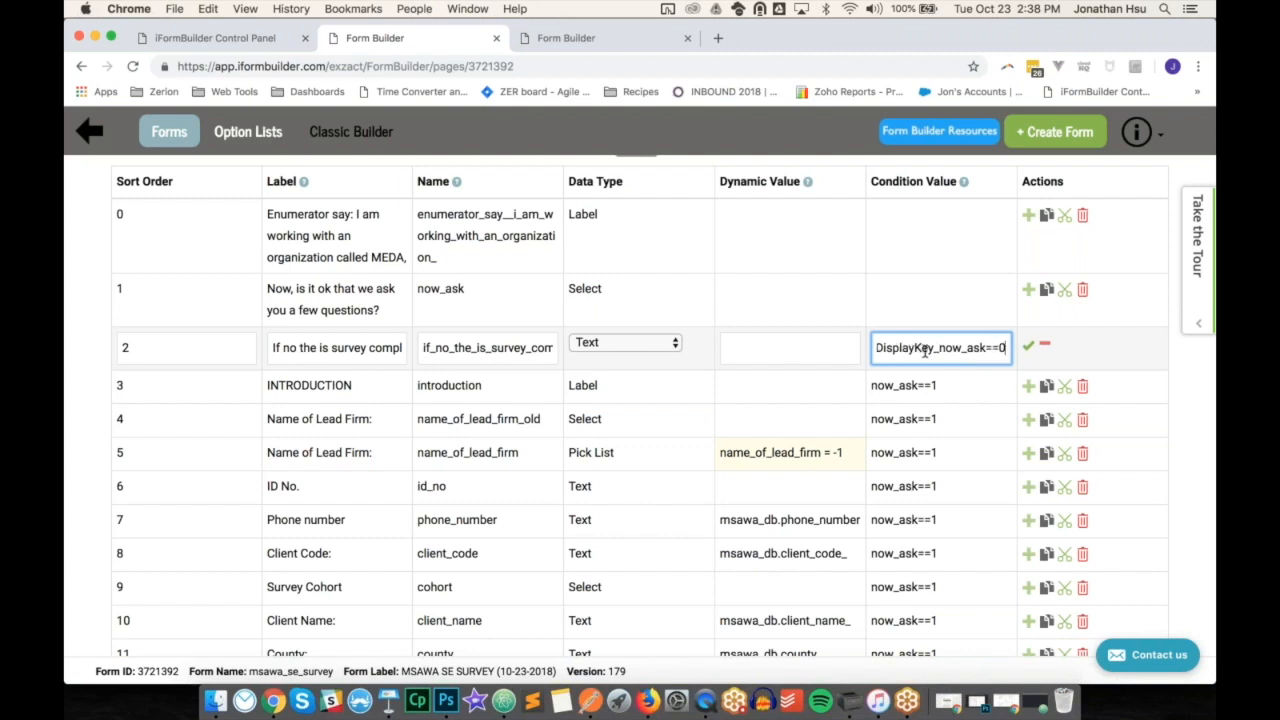
pyautogui.write('\\')
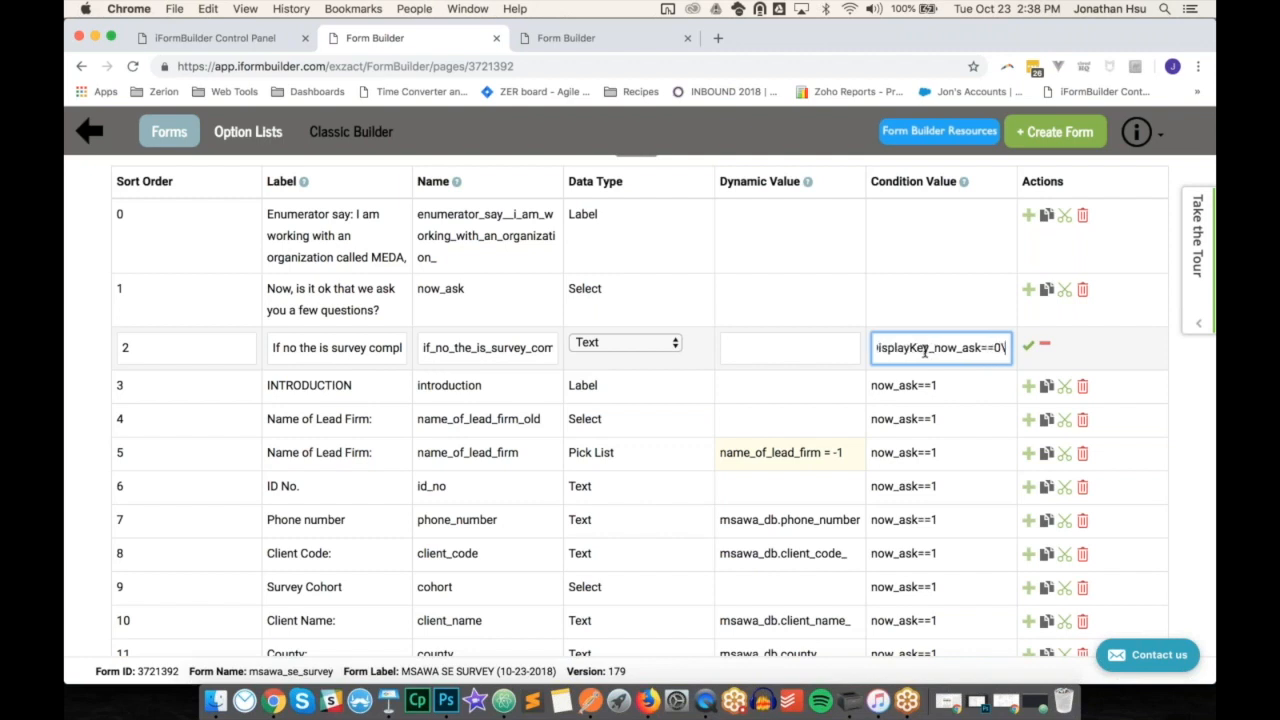
pyautogui.press('BackSpace')
pyautogui.press('BackSpace')
pyautogui.write('"No"')
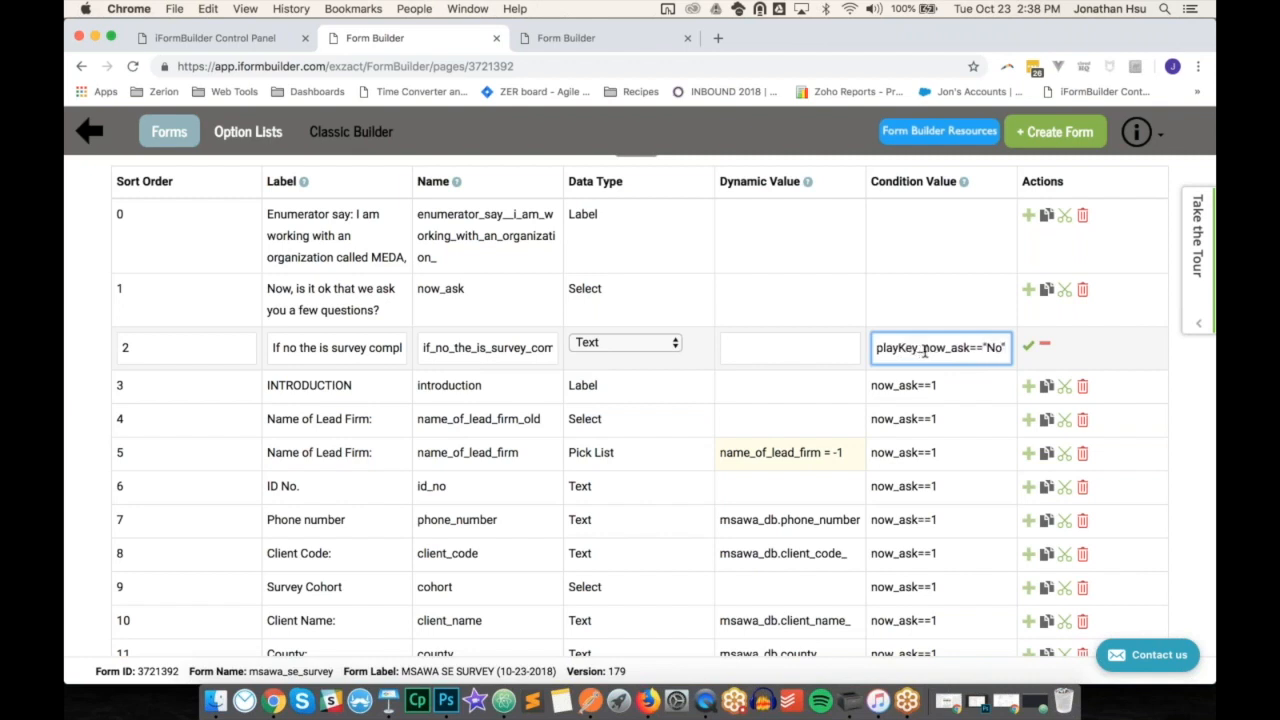
pyautogui.click(1029, 346)
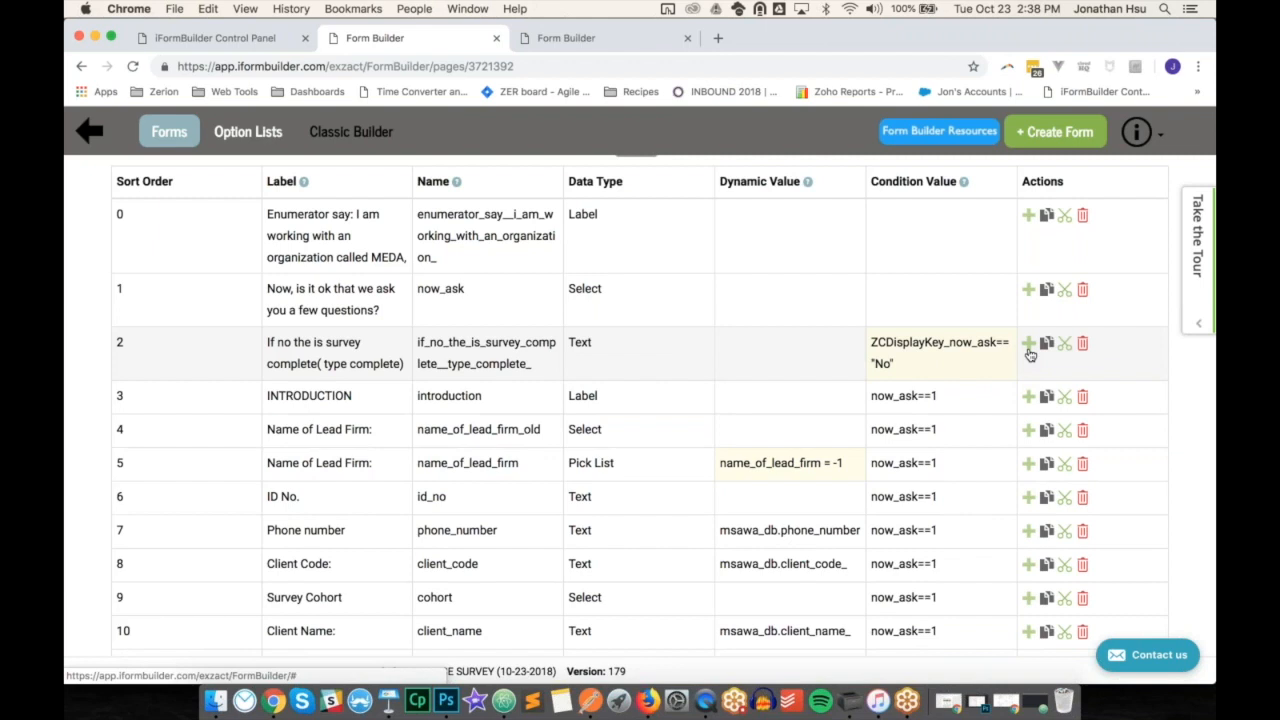
# - Copy that condition to the INTRODUCTION label and change it to ZCDisplayKey_now_ask=="Yes"
pyautogui.click(940, 402)
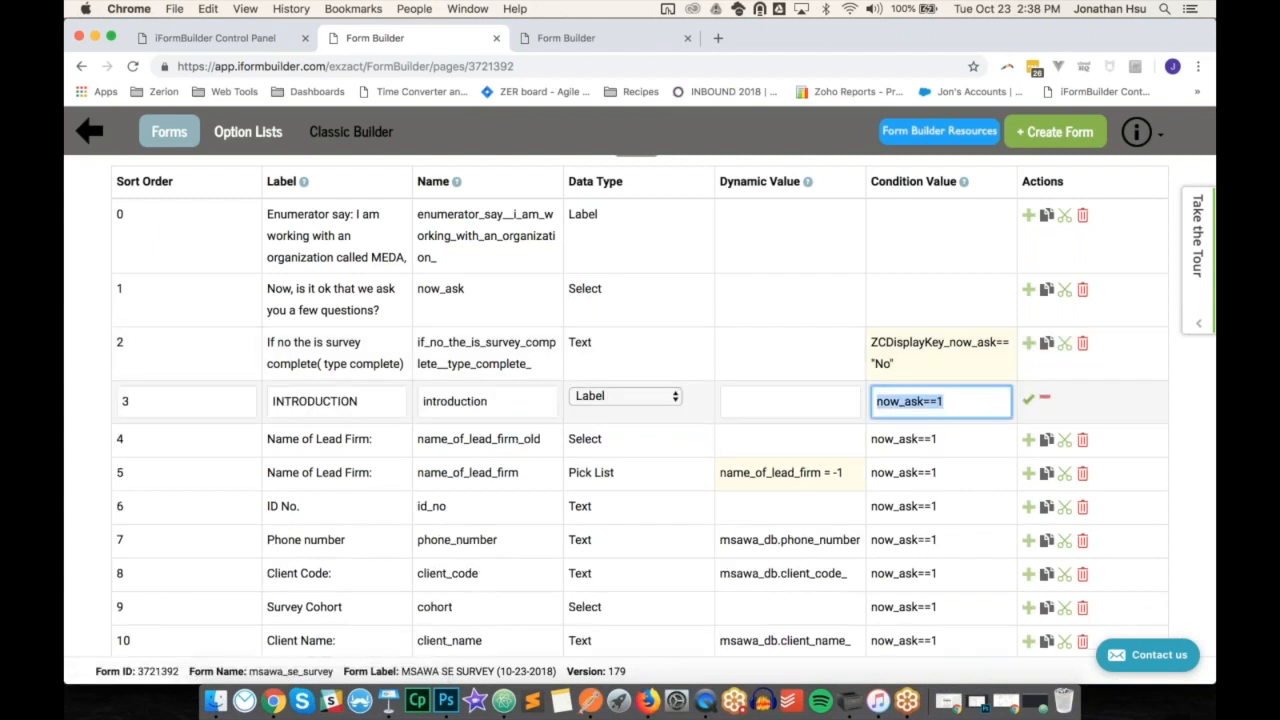
pyautogui.click(936, 370)
pyautogui.press('super+c')
pyautogui.click(937, 388)
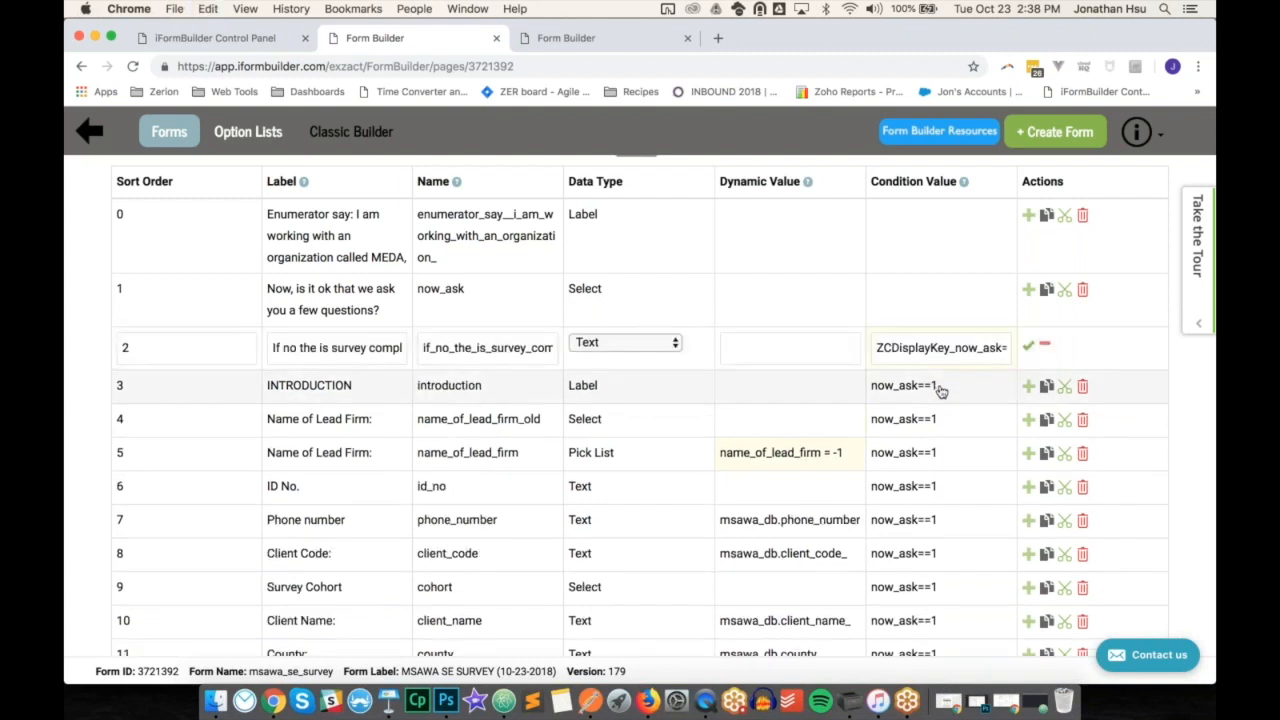
pyautogui.press('super+v')
pyautogui.hotkey('shift', 'Left')
pyautogui.hotkey('shift', 'Left')
pyautogui.hotkey('shift', 'Left')
pyautogui.hotkey('shift', 'Left')
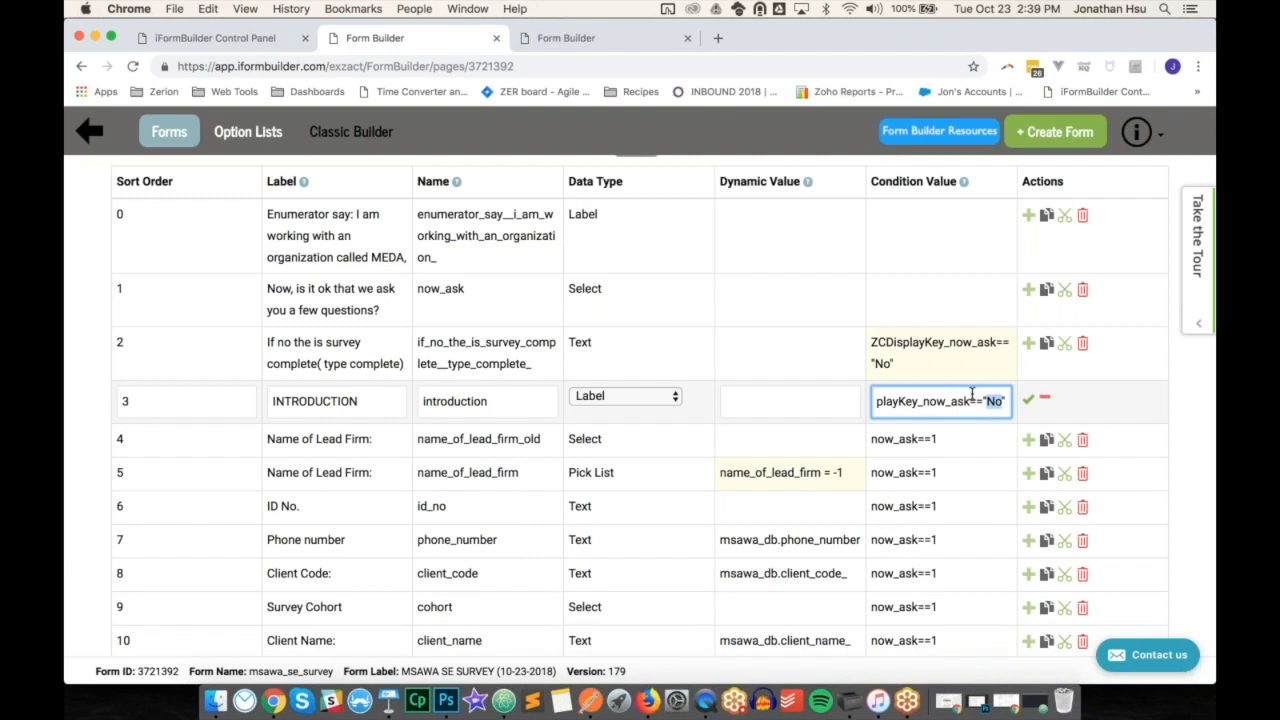
pyautogui.write('"Yes"')
pyautogui.click(1029, 399)
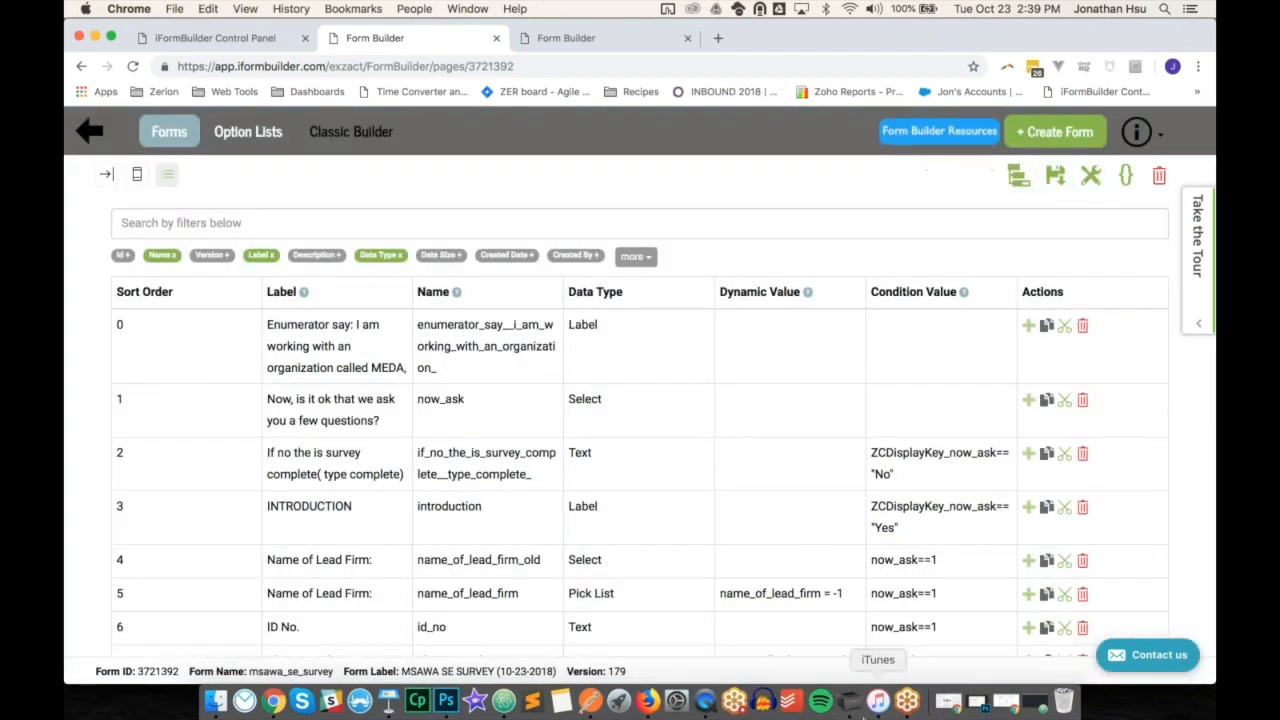
# - View the survey on the mirrored device in QuickTime Player, return to Chrome and examine the condition value of the B1b crop planting element
pyautogui.click(706, 702)
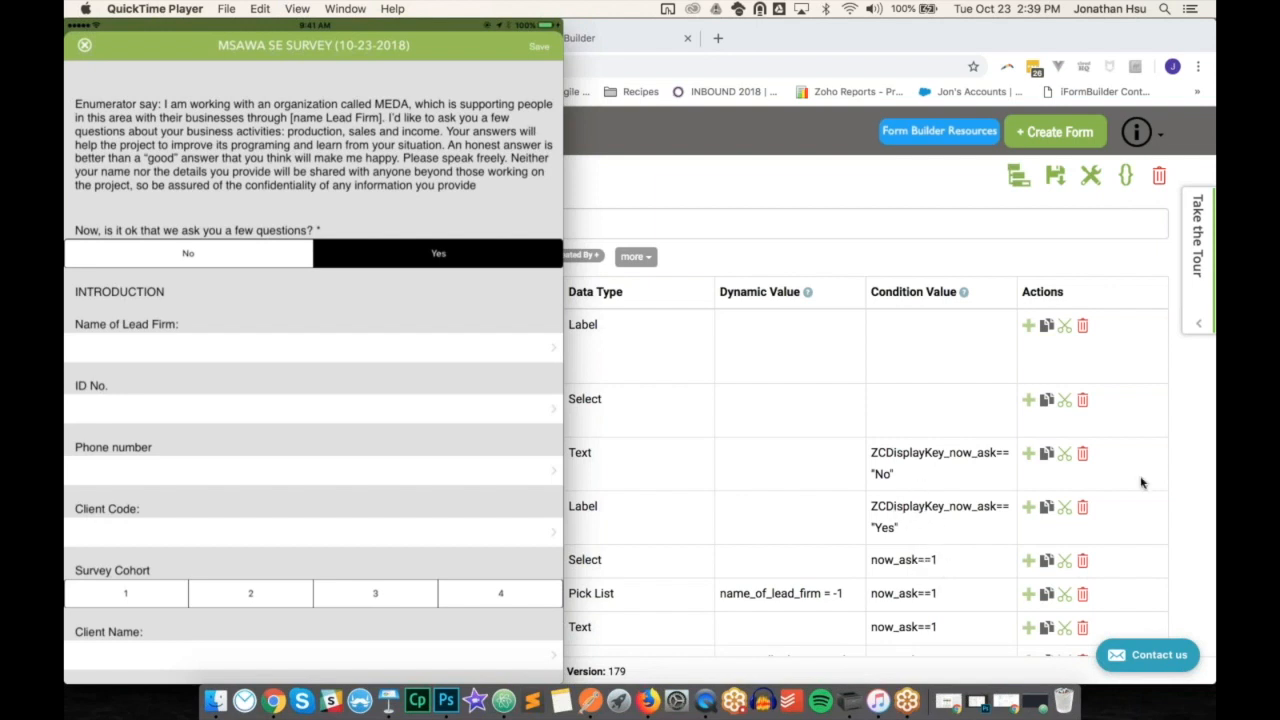
pyautogui.press('super+Tab')
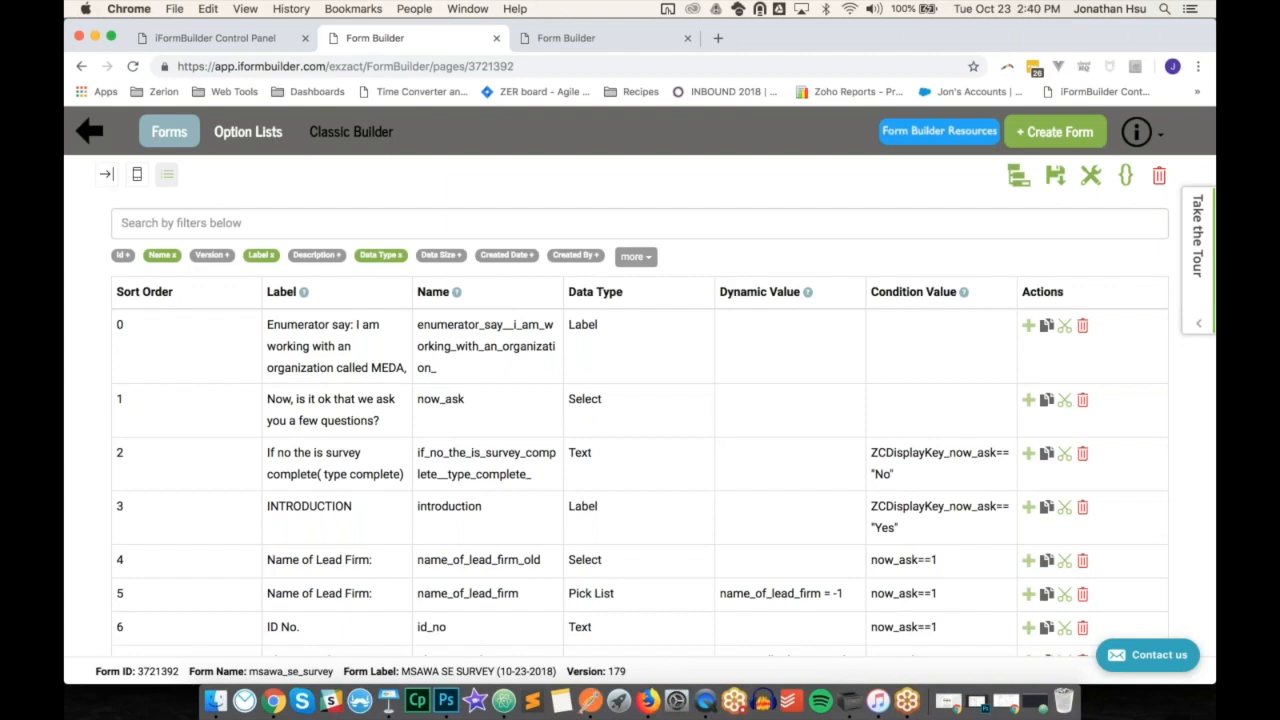
pyautogui.scroll(-10, 640, 408)
pyautogui.scroll(-10, 640, 408)
pyautogui.scroll(-6, 640, 408)
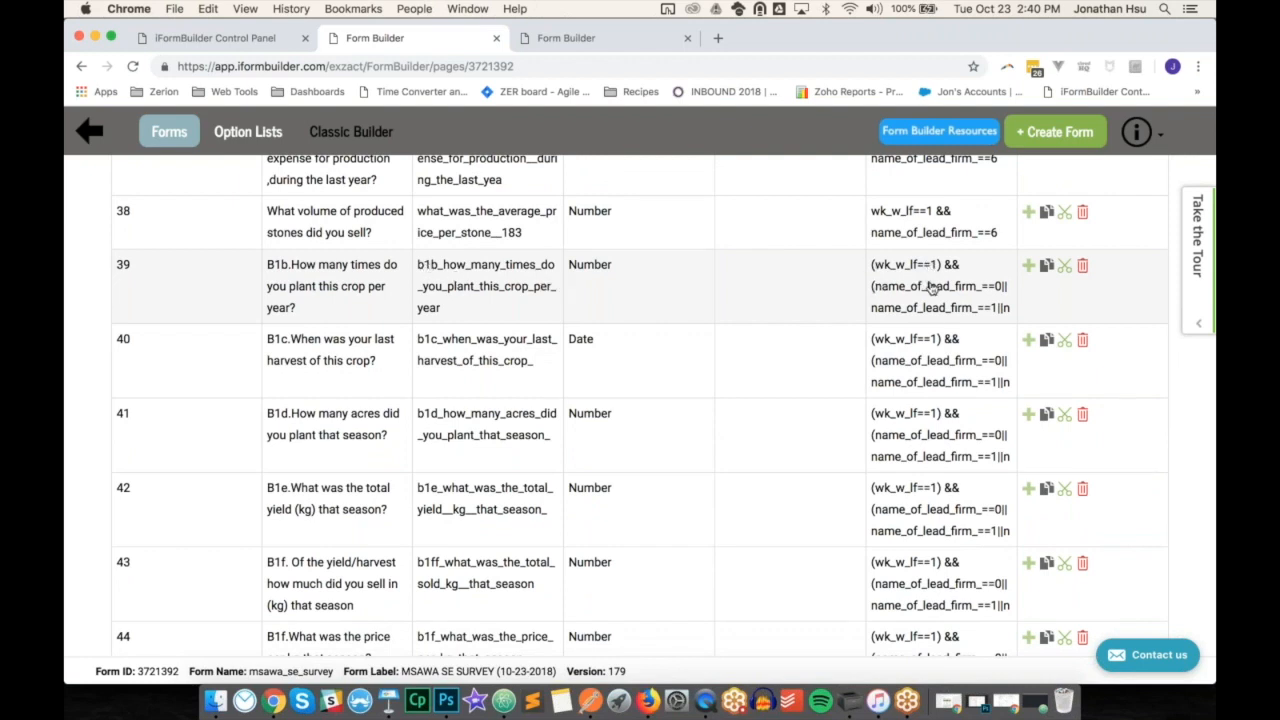
pyautogui.click(918, 311)
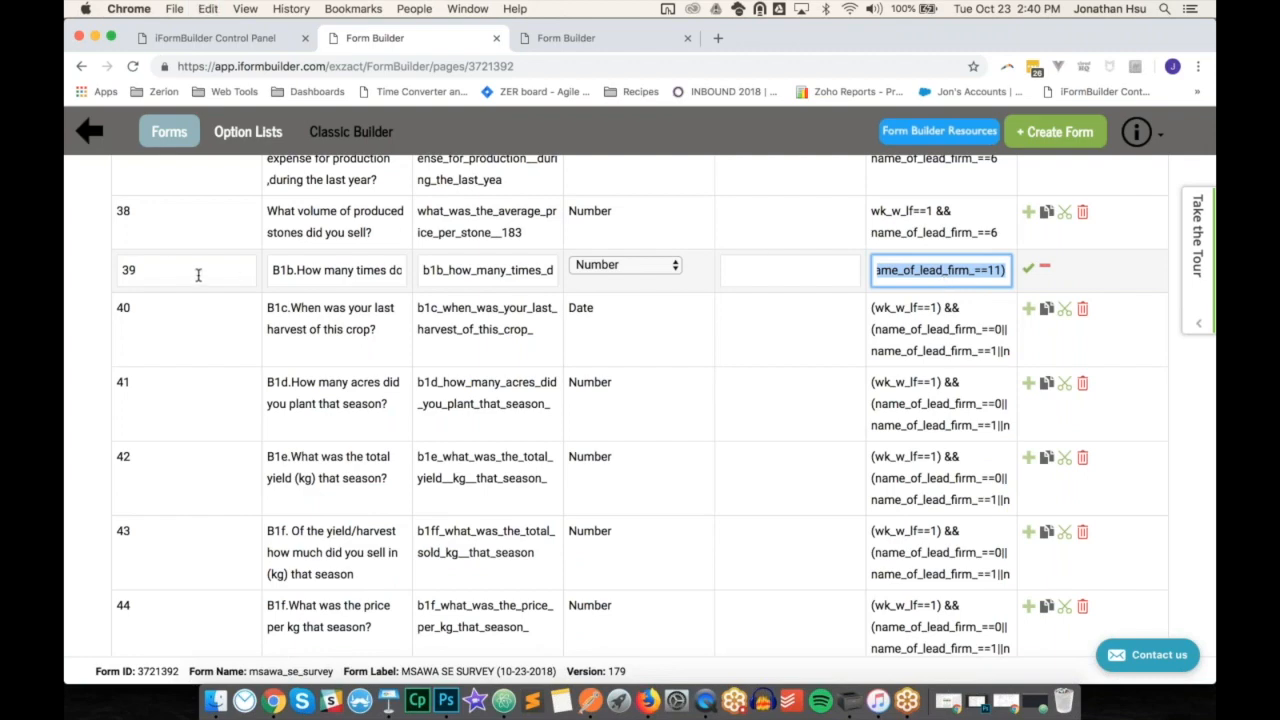
pyautogui.click(88, 284)
pyautogui.scroll(10, 87, 285)
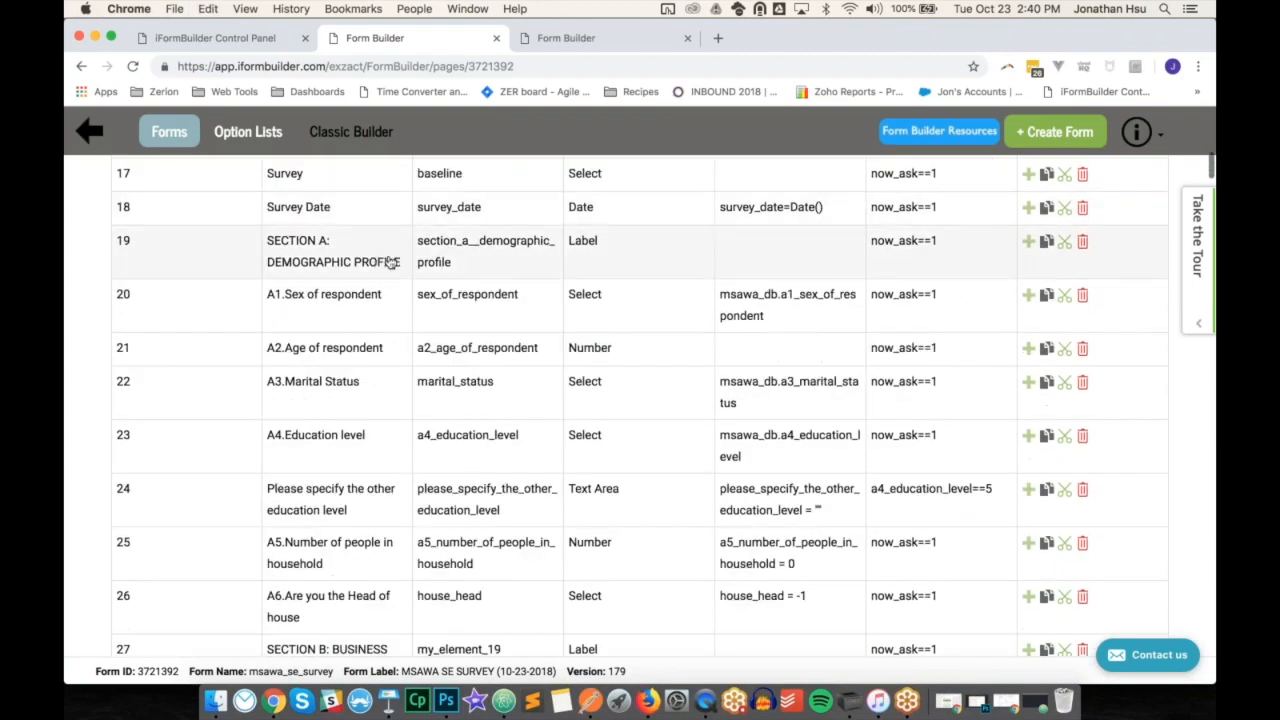
# - Examine the properties of the B1 lead firm question and the condition values of the business name and stone production text elements
pyautogui.click(137, 176)
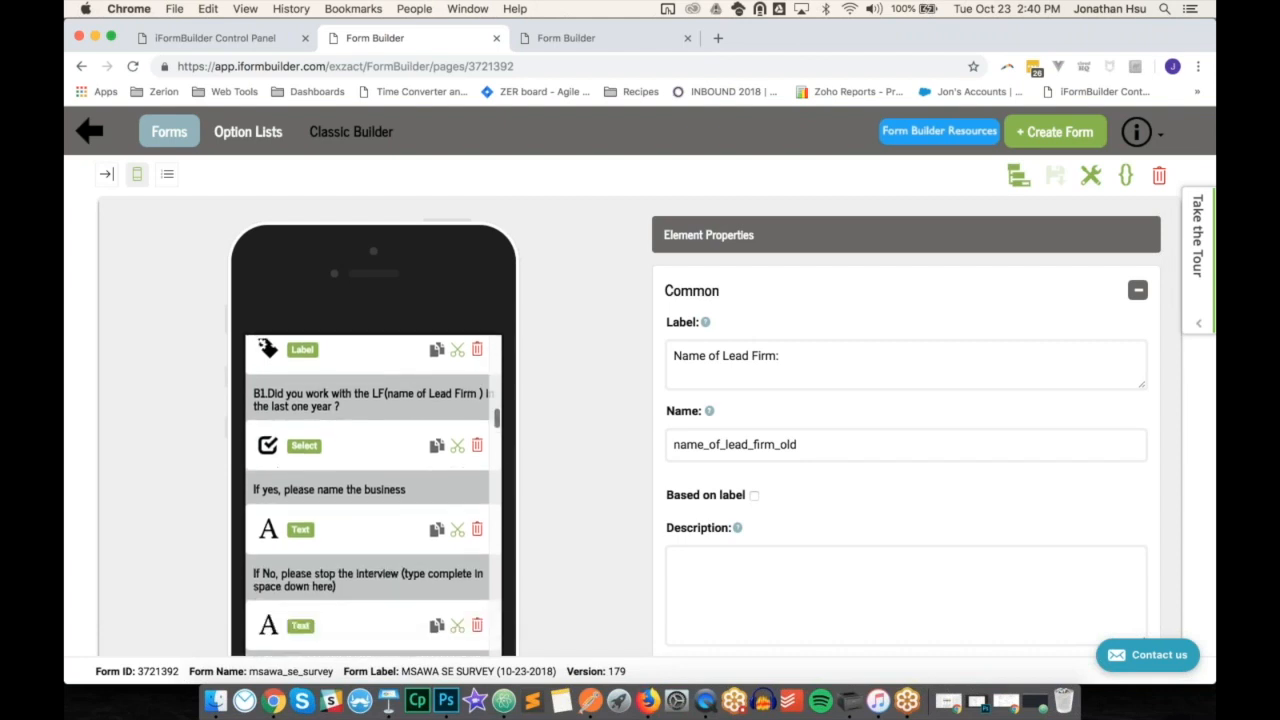
pyautogui.click(360, 460)
pyautogui.scroll(-2, 367, 535)
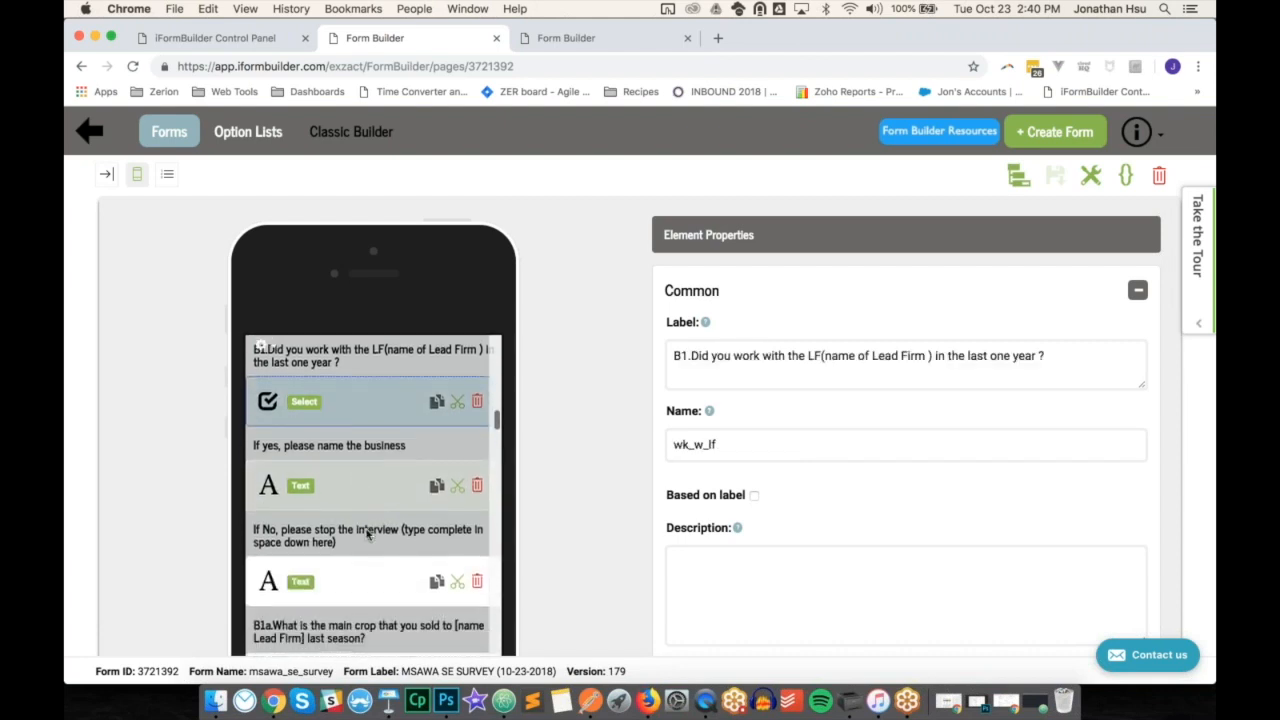
pyautogui.scroll(-1, 822, 406)
pyautogui.scroll(-15, 822, 406)
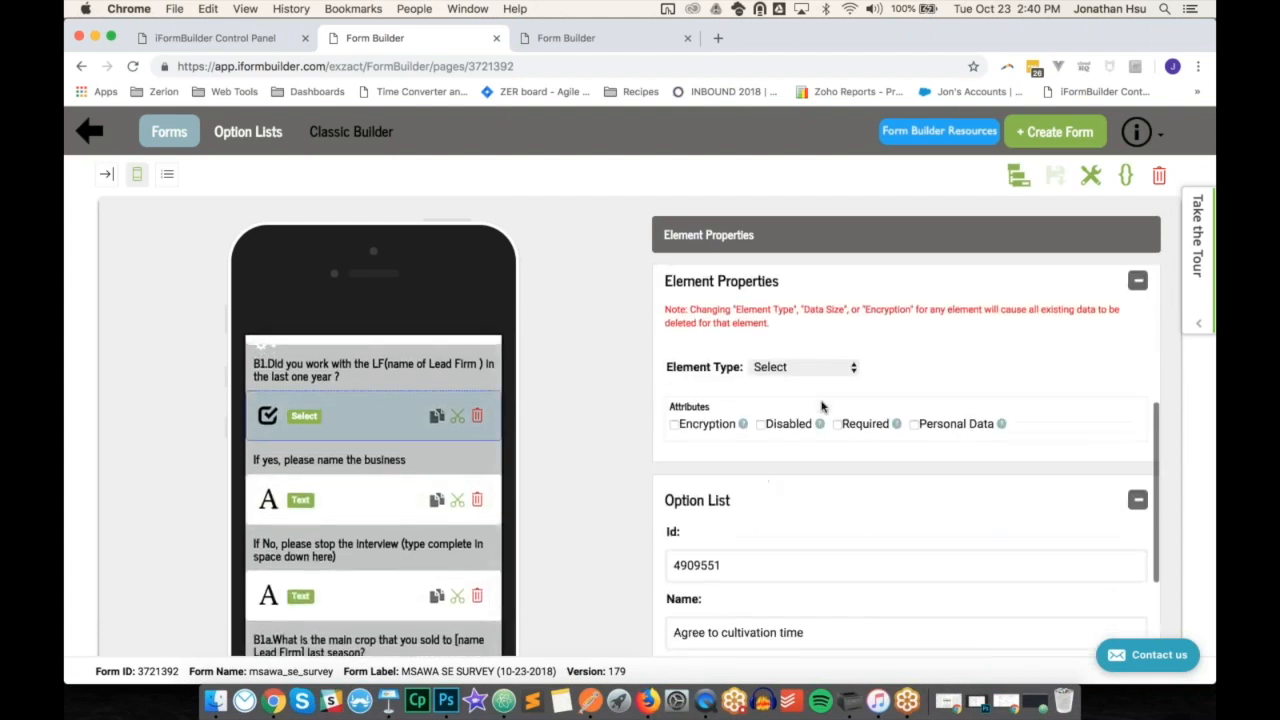
pyautogui.click(348, 500)
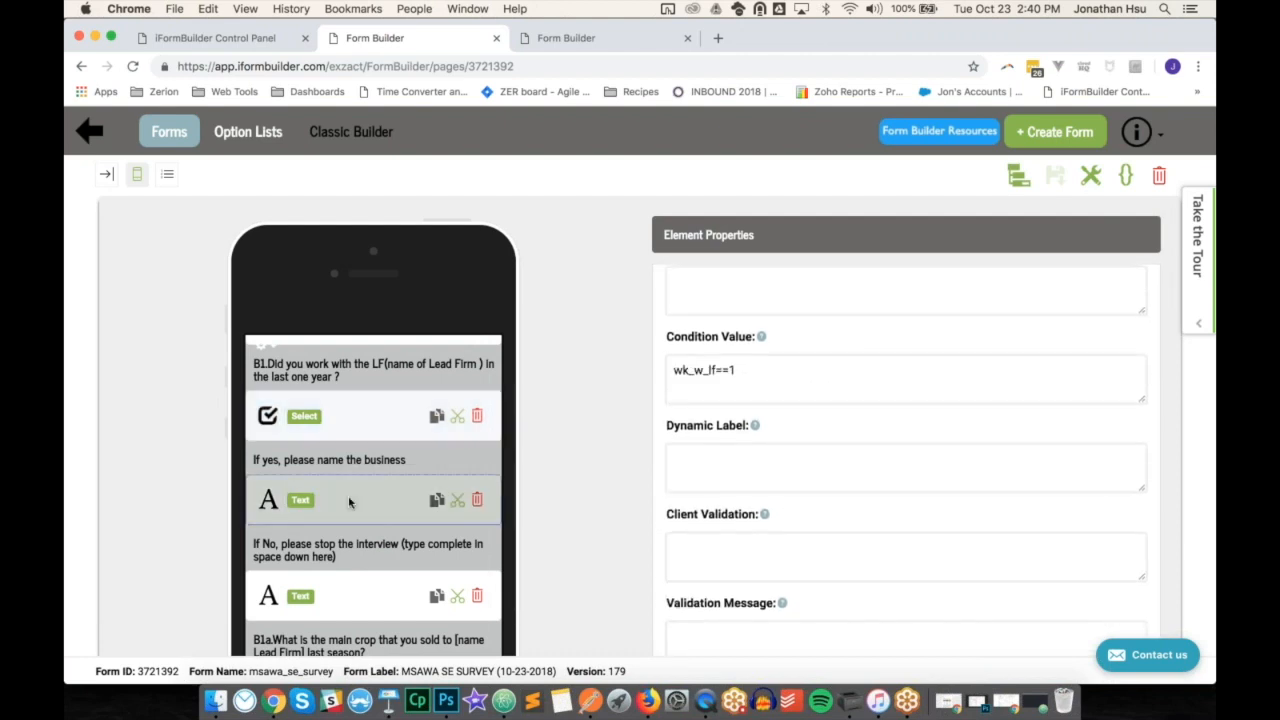
pyautogui.scroll(-3, 345, 575)
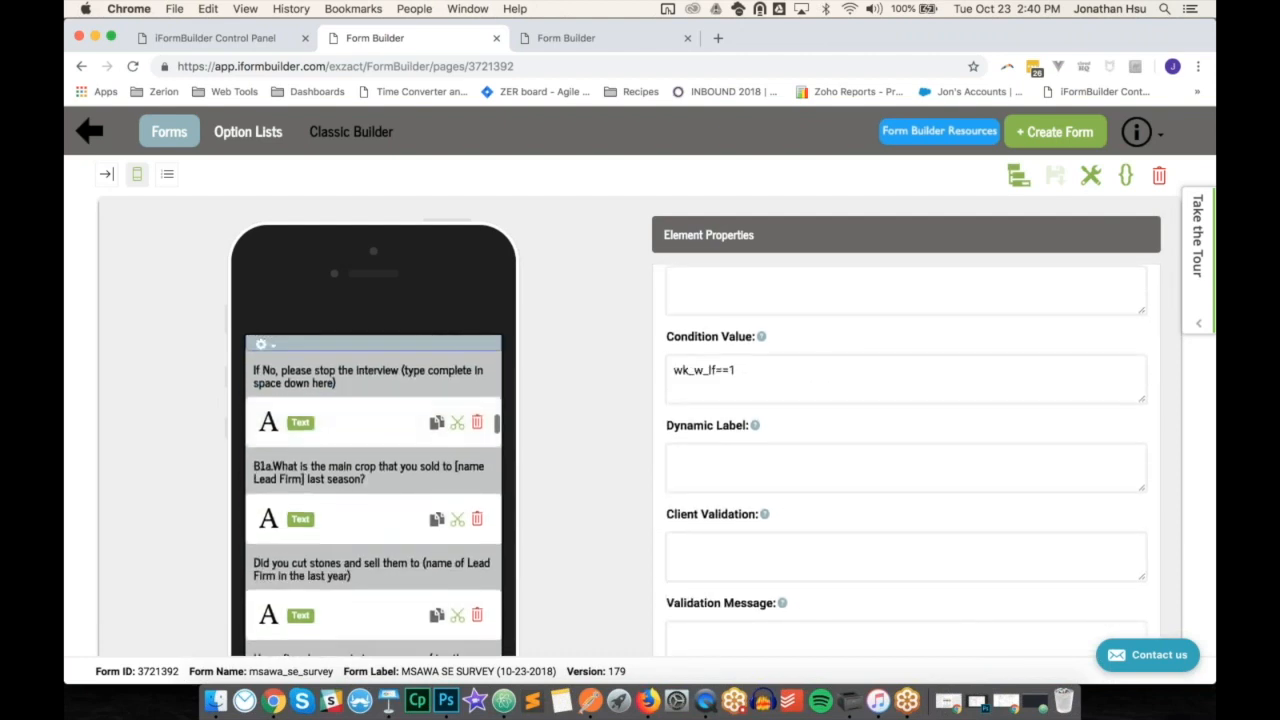
pyautogui.scroll(-6, 345, 578)
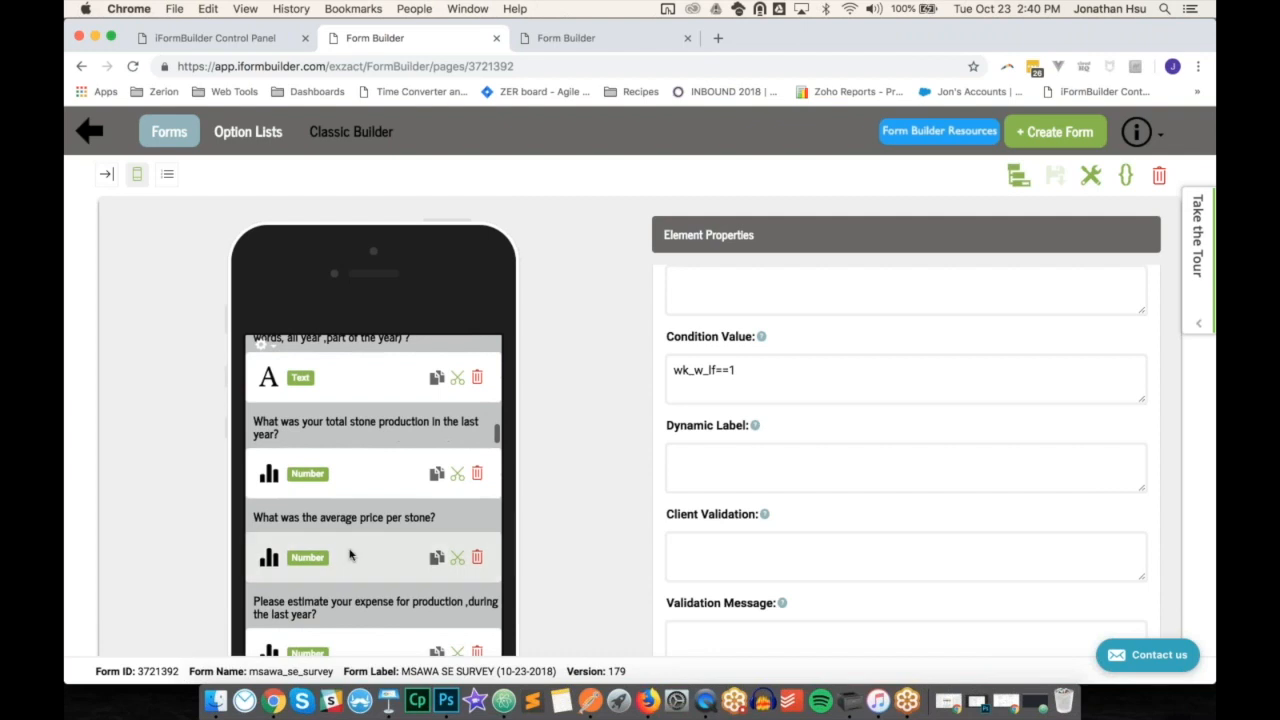
pyautogui.click(350, 377)
pyautogui.scroll(-10, 801, 434)
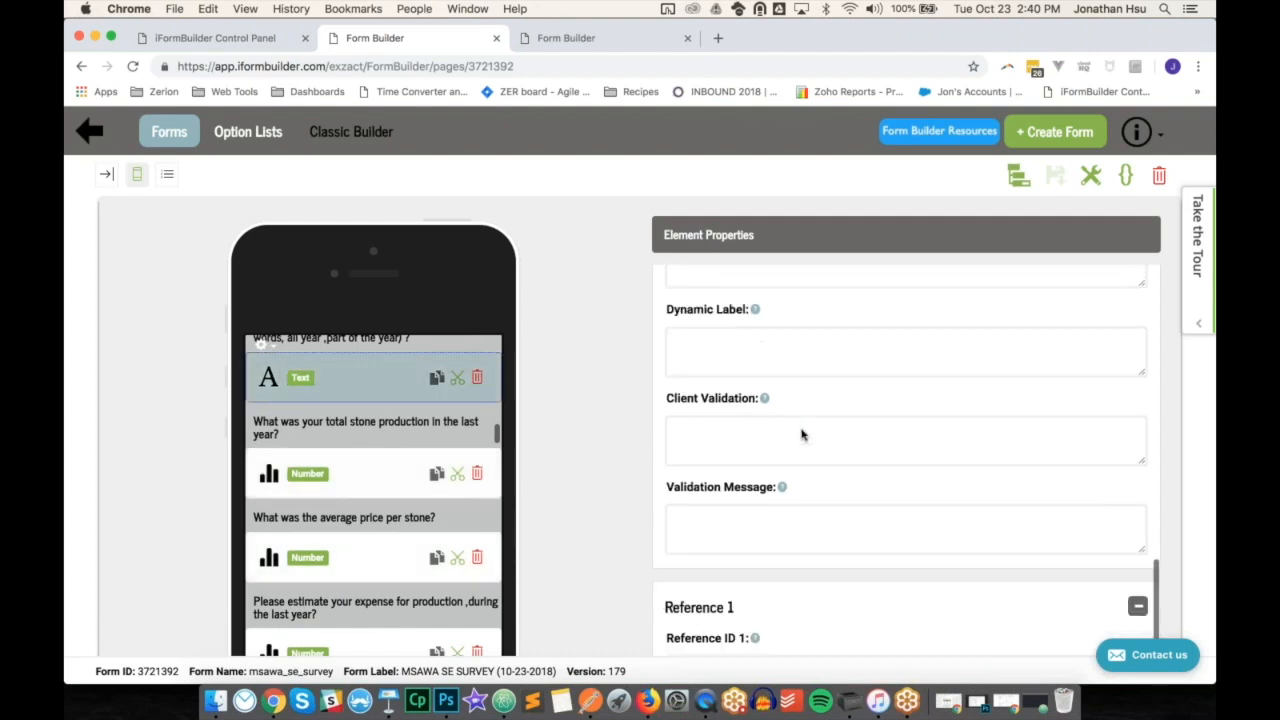
pyautogui.scroll(3, 801, 434)
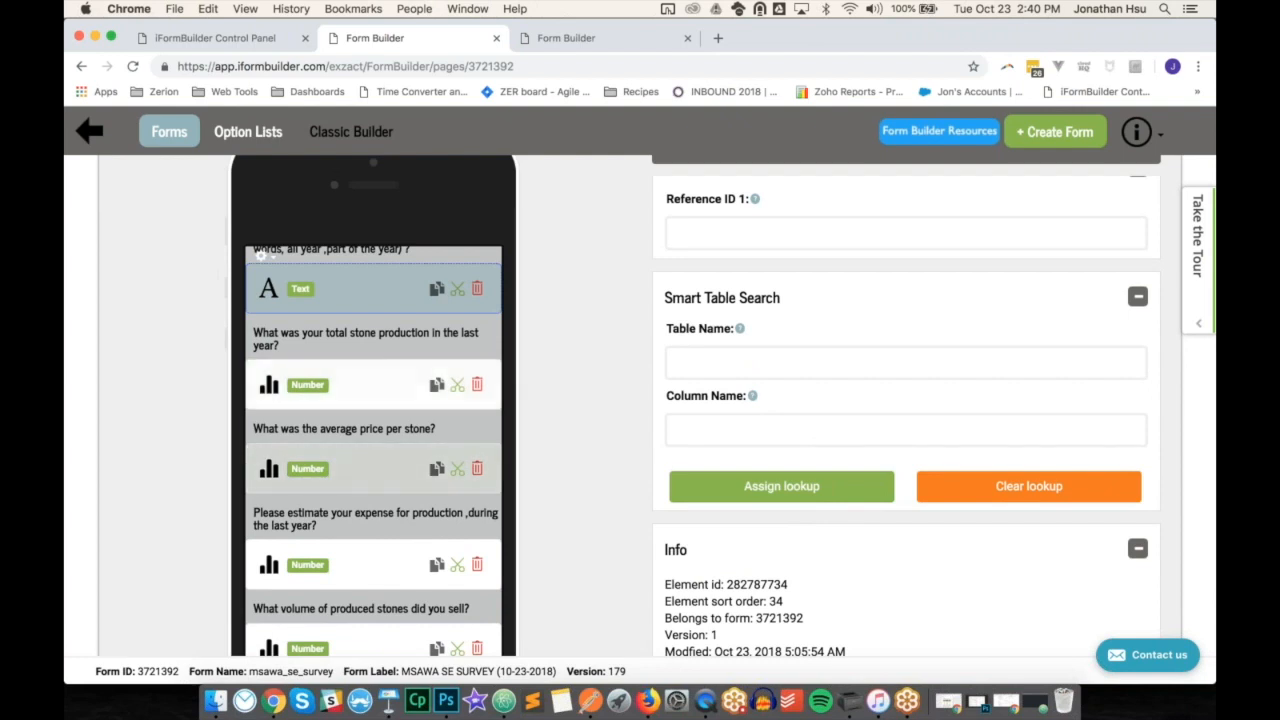
# - Open the B1b crop planting frequency element and enlarge its Condition Value field to show the whole expression
pyautogui.click(379, 645)
pyautogui.scroll(-3, 379, 613)
pyautogui.click(379, 613)
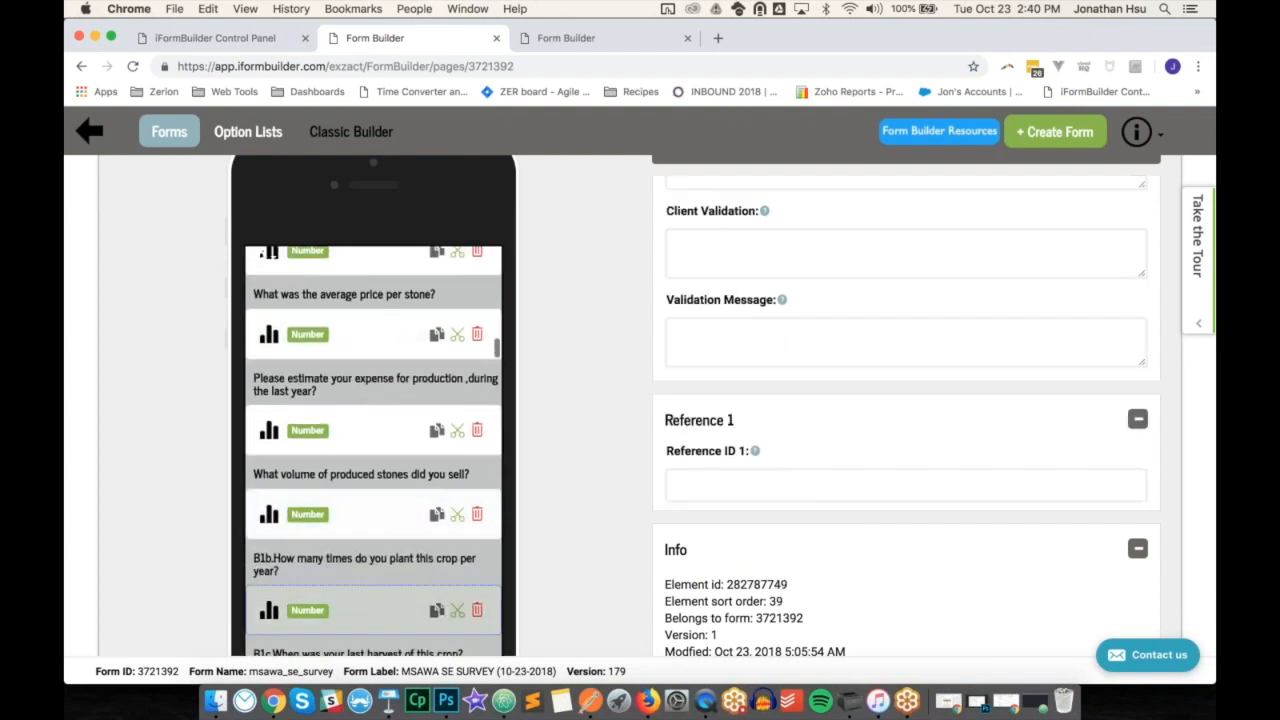
pyautogui.scroll(2, 678, 478)
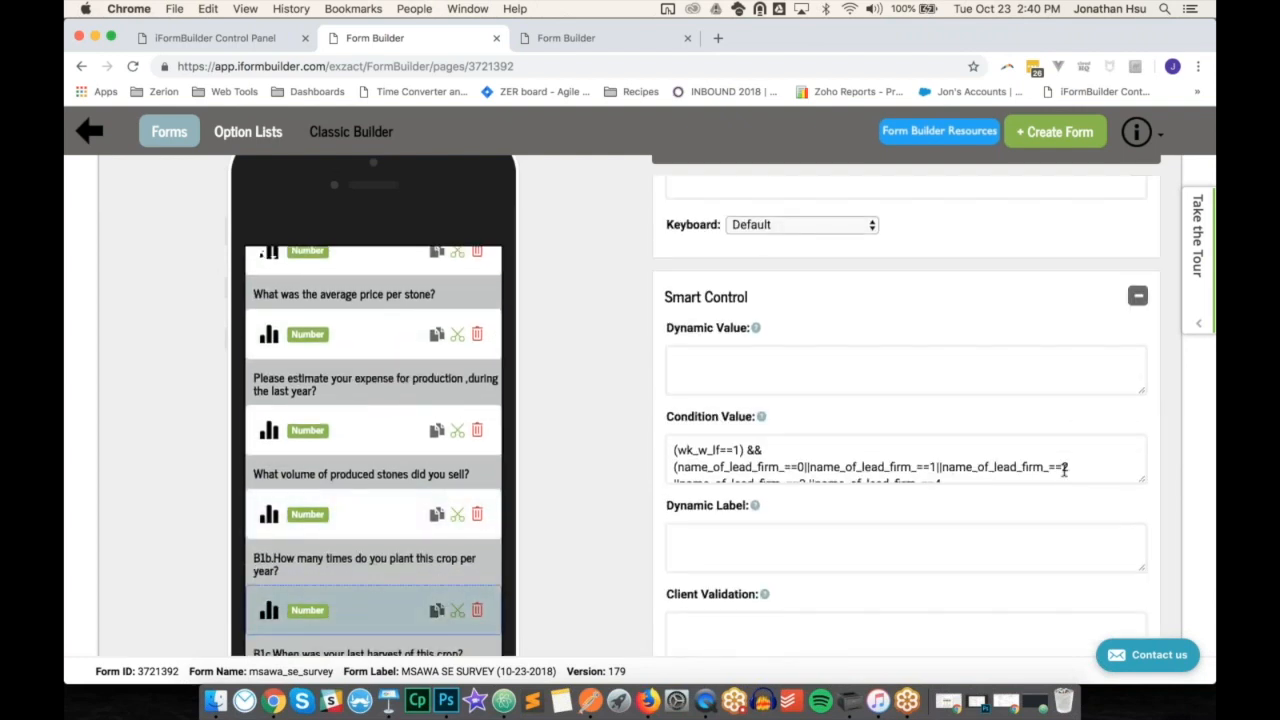
pyautogui.moveTo(1143, 481); pyautogui.dragTo(1148, 640)
pyautogui.click(902, 548)
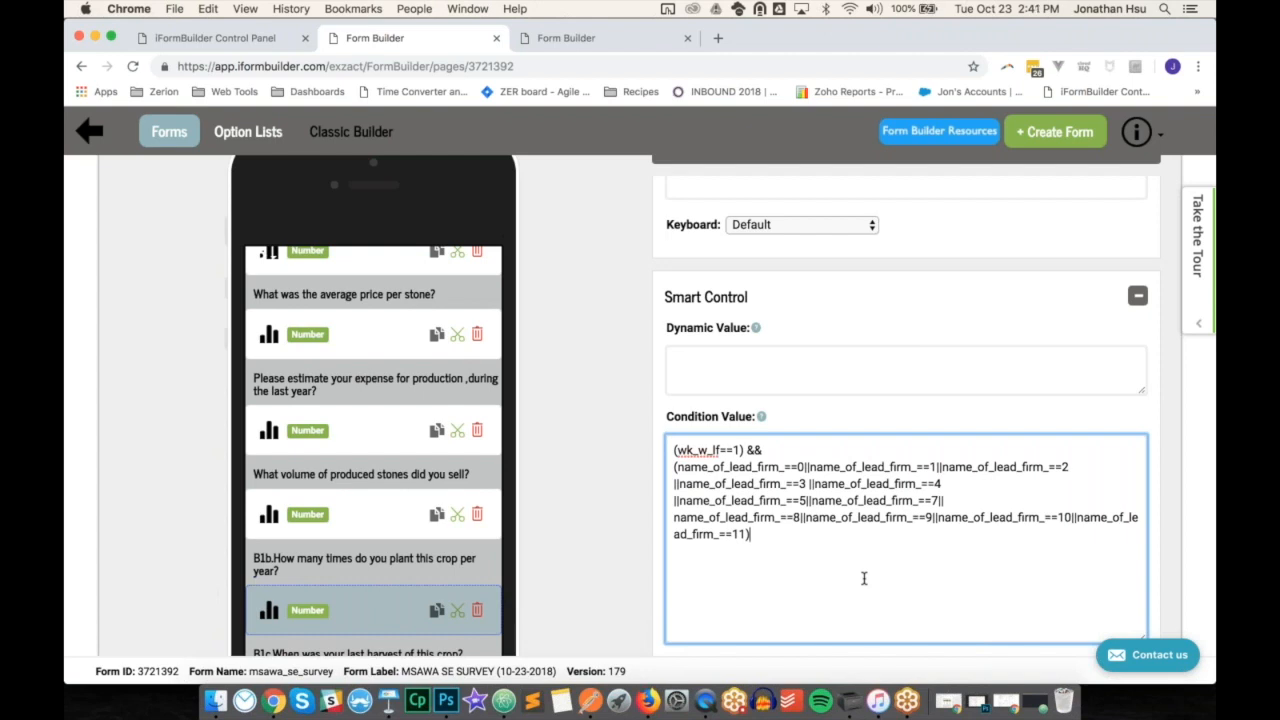
# - Examine the wk_w_lf==1 part of the condition value and the group of name_of_lead_firm_ comparisons joined to it
pyautogui.press('Up')
pyautogui.press('Up')
pyautogui.press('Up')
pyautogui.press('Up')
pyautogui.press('Up')
pyautogui.press('shift+super+Left')
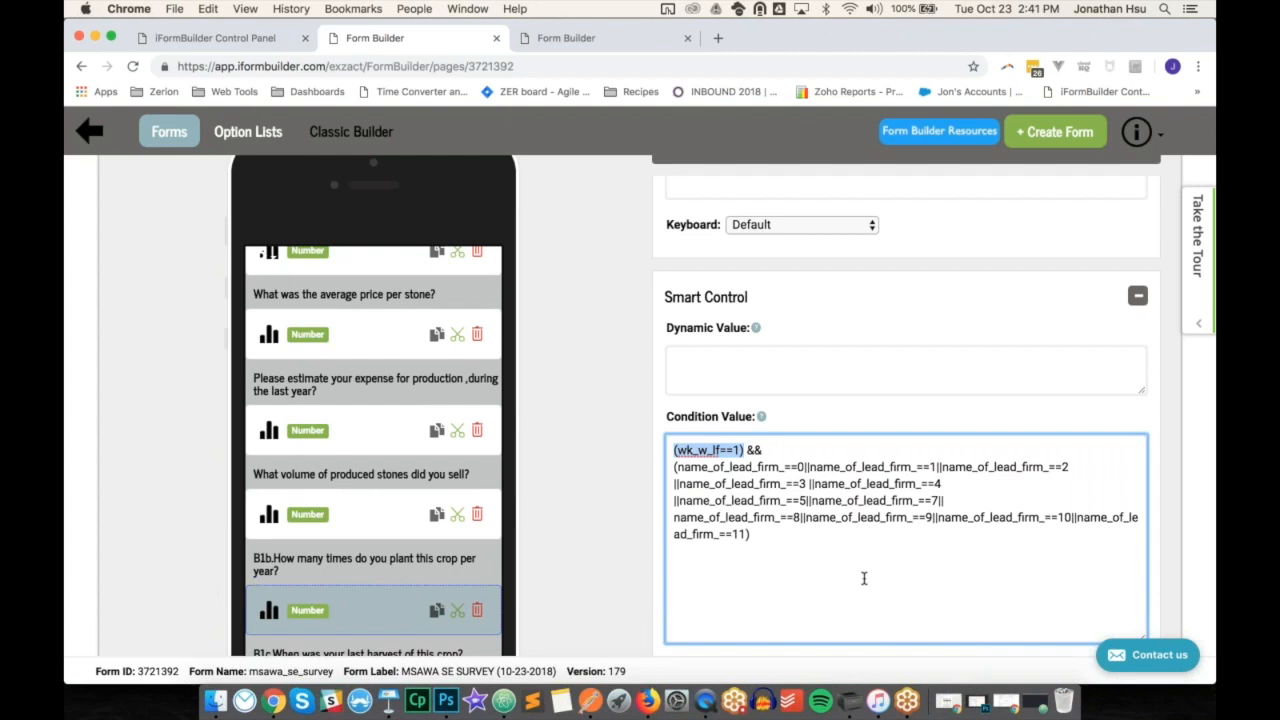
pyautogui.press('Right')
pyautogui.press('shift+super+Right')
pyautogui.press('Right')
pyautogui.press('Right')
pyautogui.hotkey('shift', 'Down')
pyautogui.hotkey('shift', 'Down')
pyautogui.hotkey('shift', 'Down')
pyautogui.hotkey('shift', 'Down')
pyautogui.hotkey('shift', 'Down')
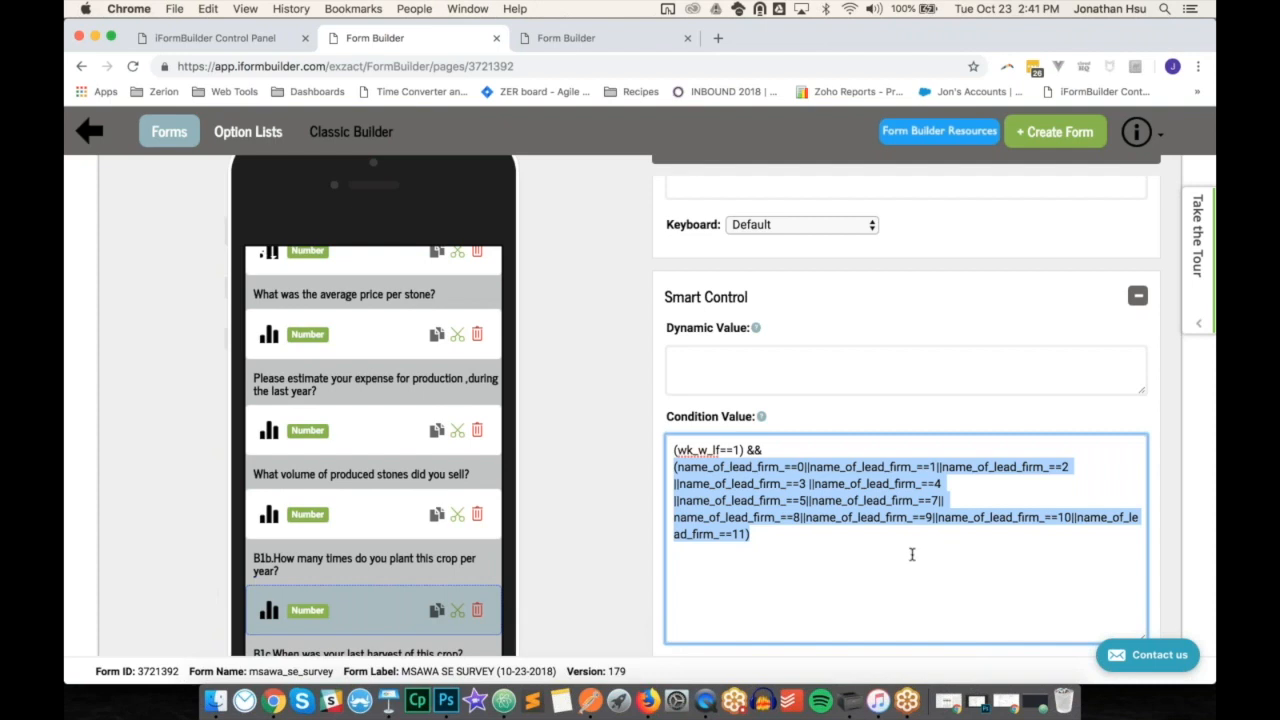
# - Tidy the spacing around the || operators between the first lead firm comparisons in the condition value
pyautogui.doubleClick(740, 467)
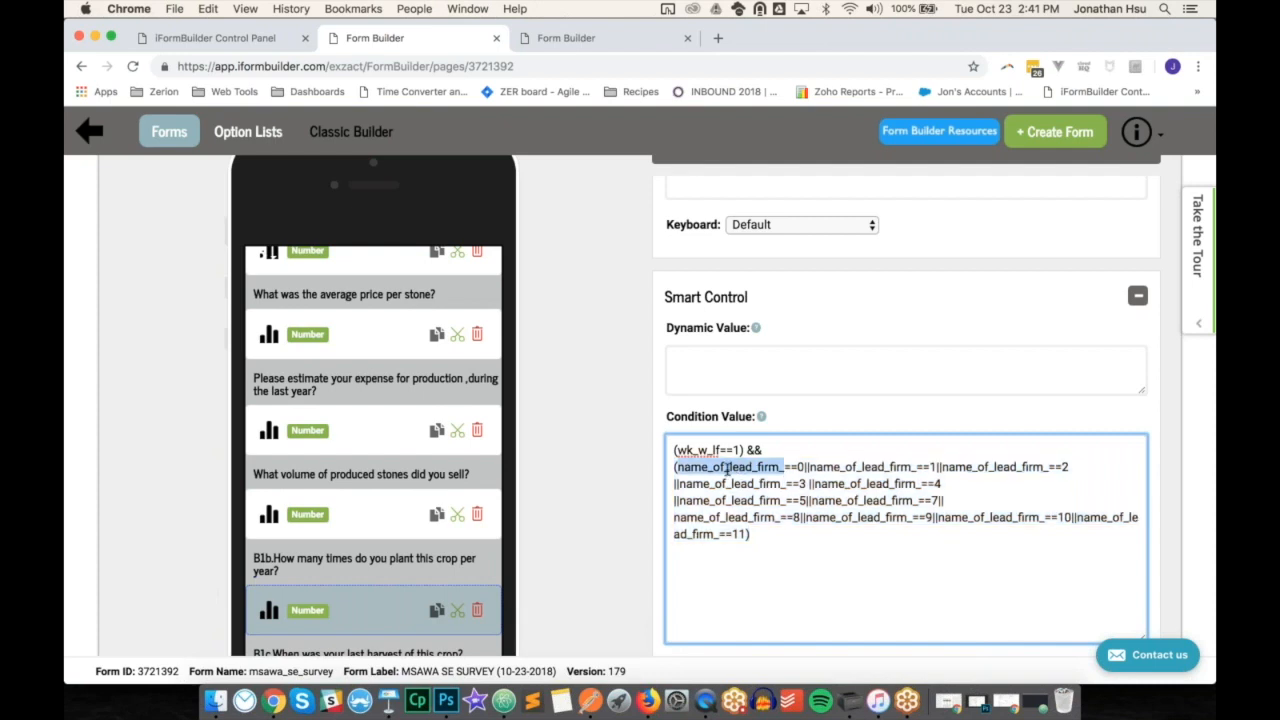
pyautogui.click(789, 466)
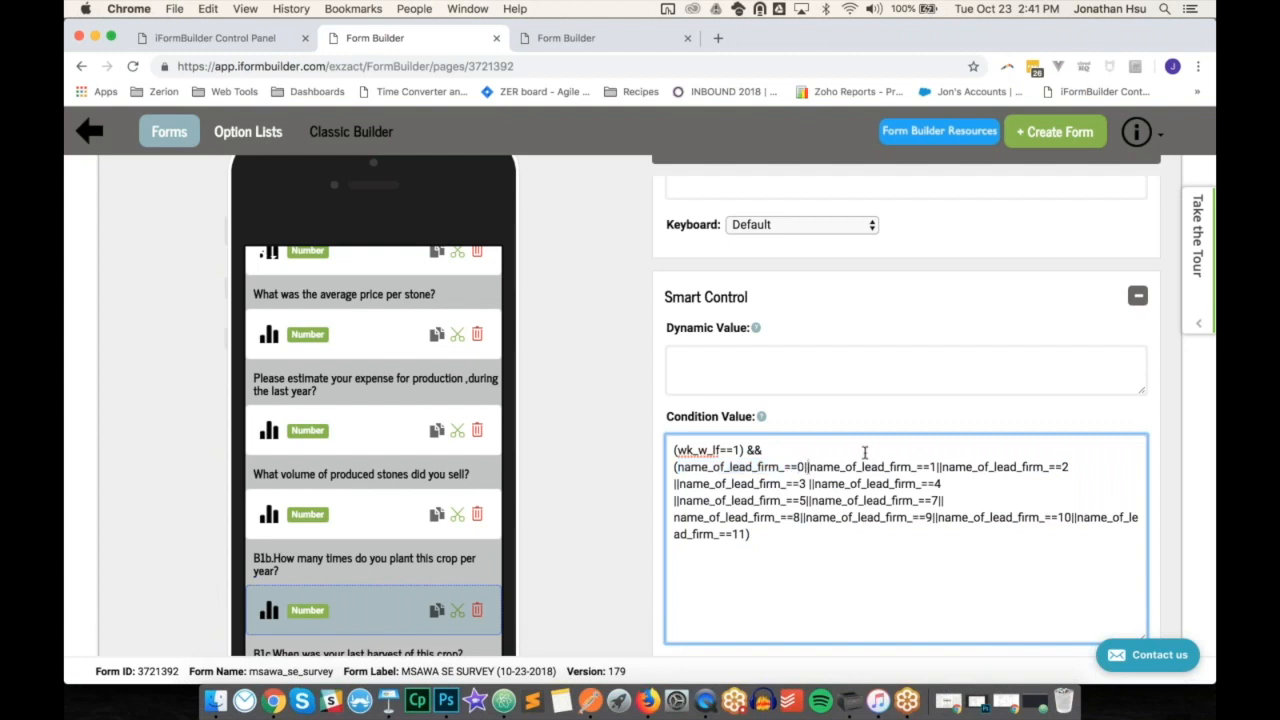
pyautogui.write('||')
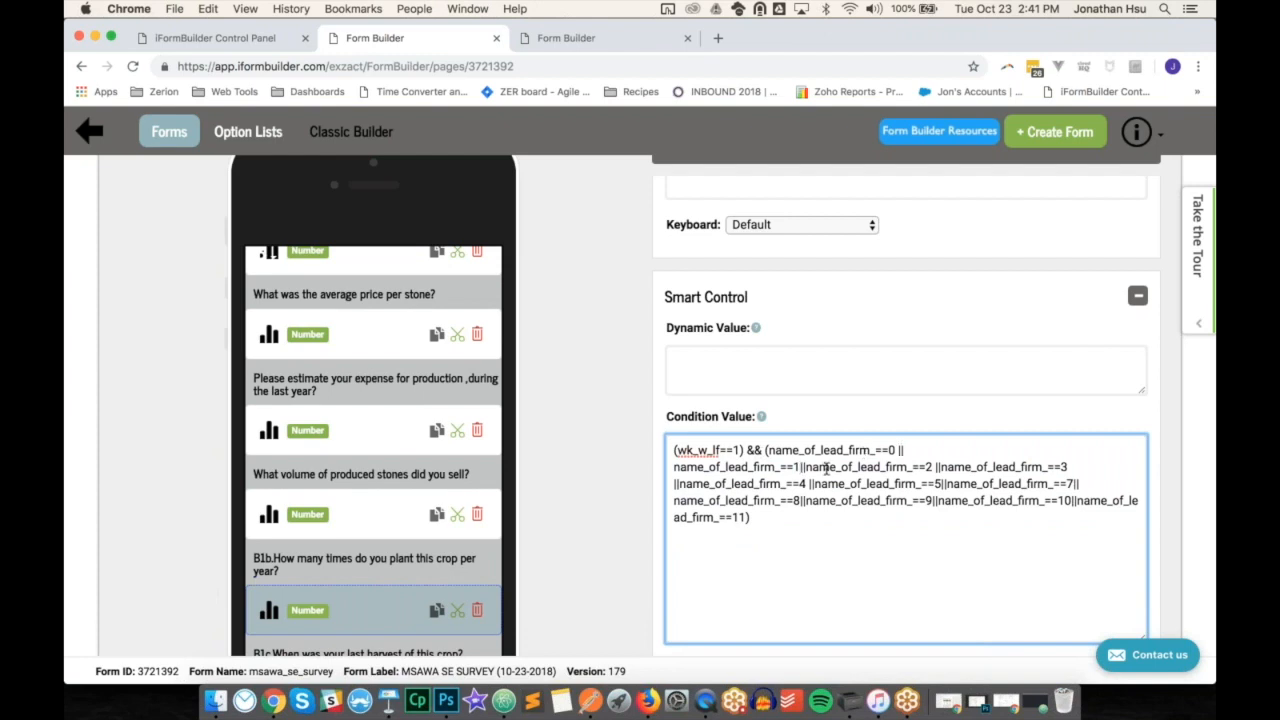
pyautogui.click(927, 466)
# - Review how the parentheses separate wk_w_lf==1 from the lead firm comparisons in the B1b condition value
pyautogui.moveTo(743, 450); pyautogui.dragTo(670, 451)
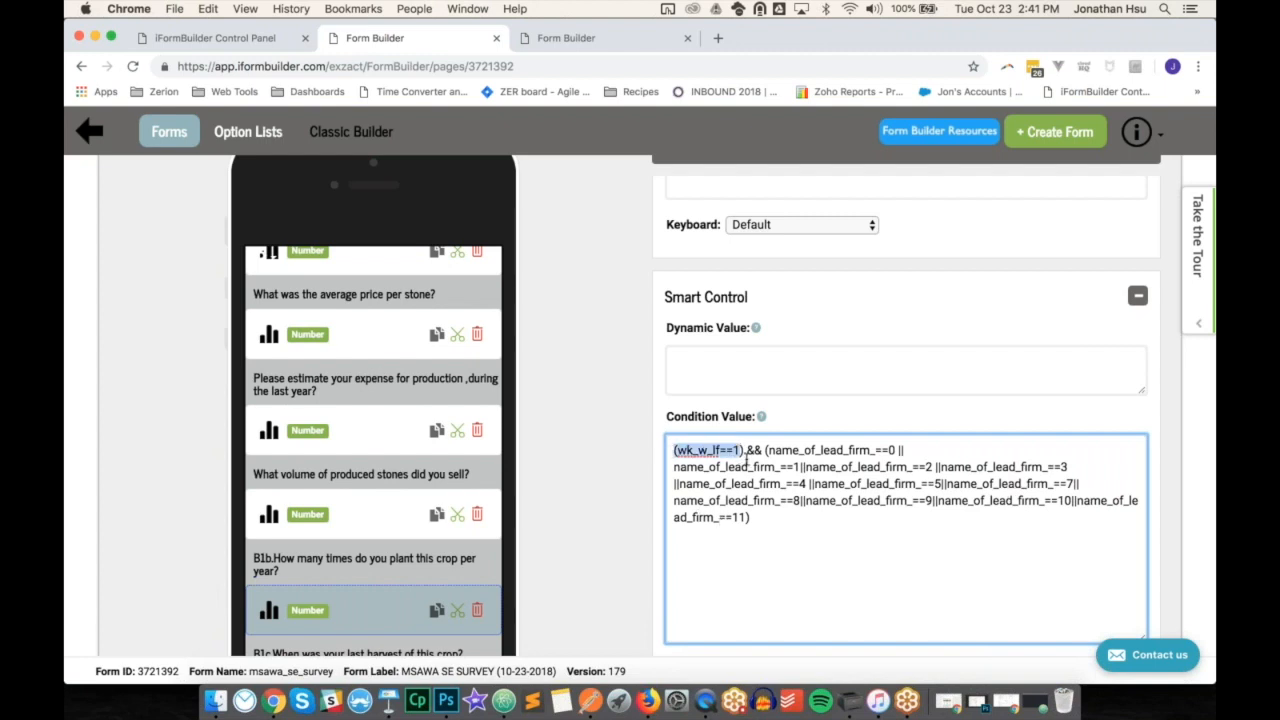
pyautogui.moveTo(765, 450); pyautogui.dragTo(815, 572)
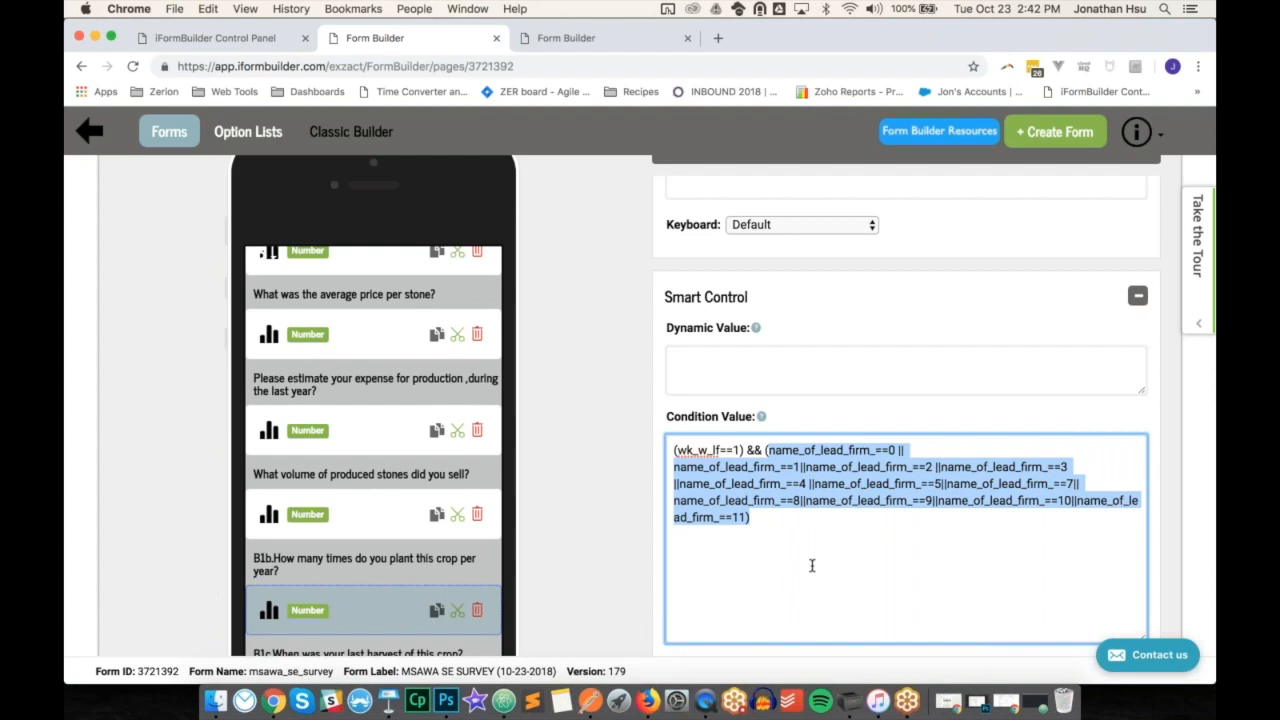
pyautogui.click(812, 565)
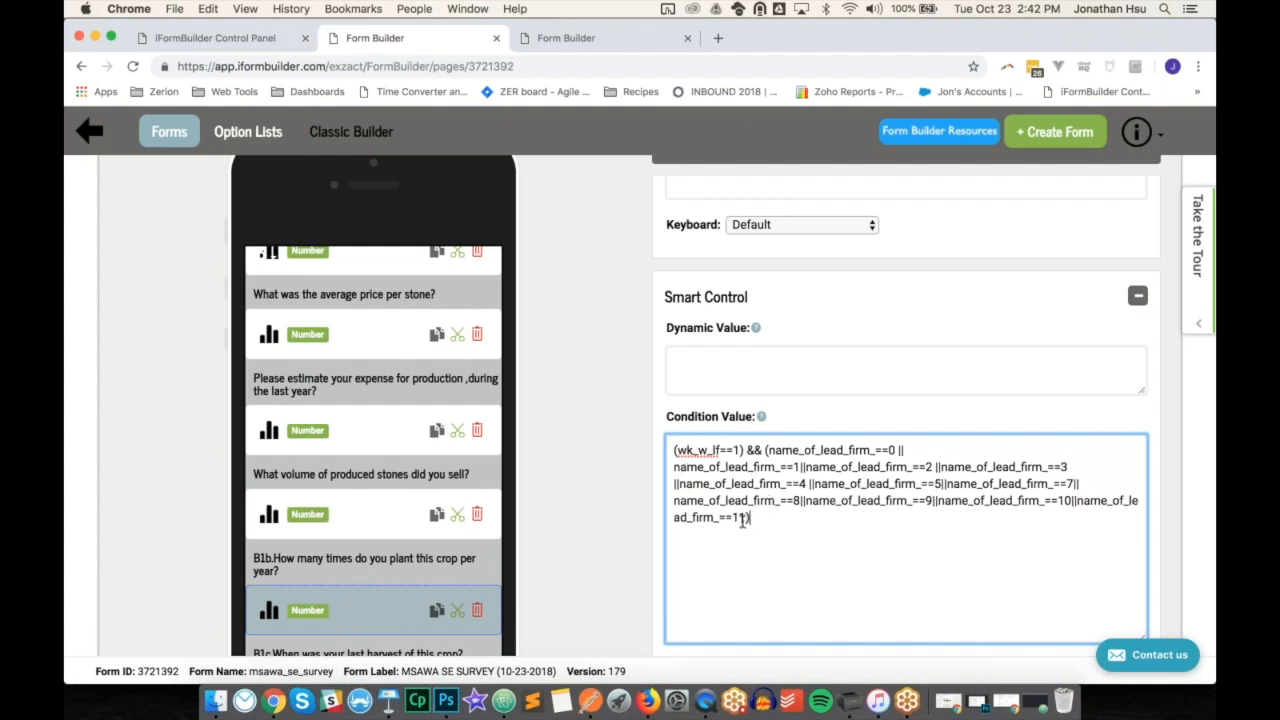
pyautogui.moveTo(765, 450); pyautogui.dragTo(817, 557)
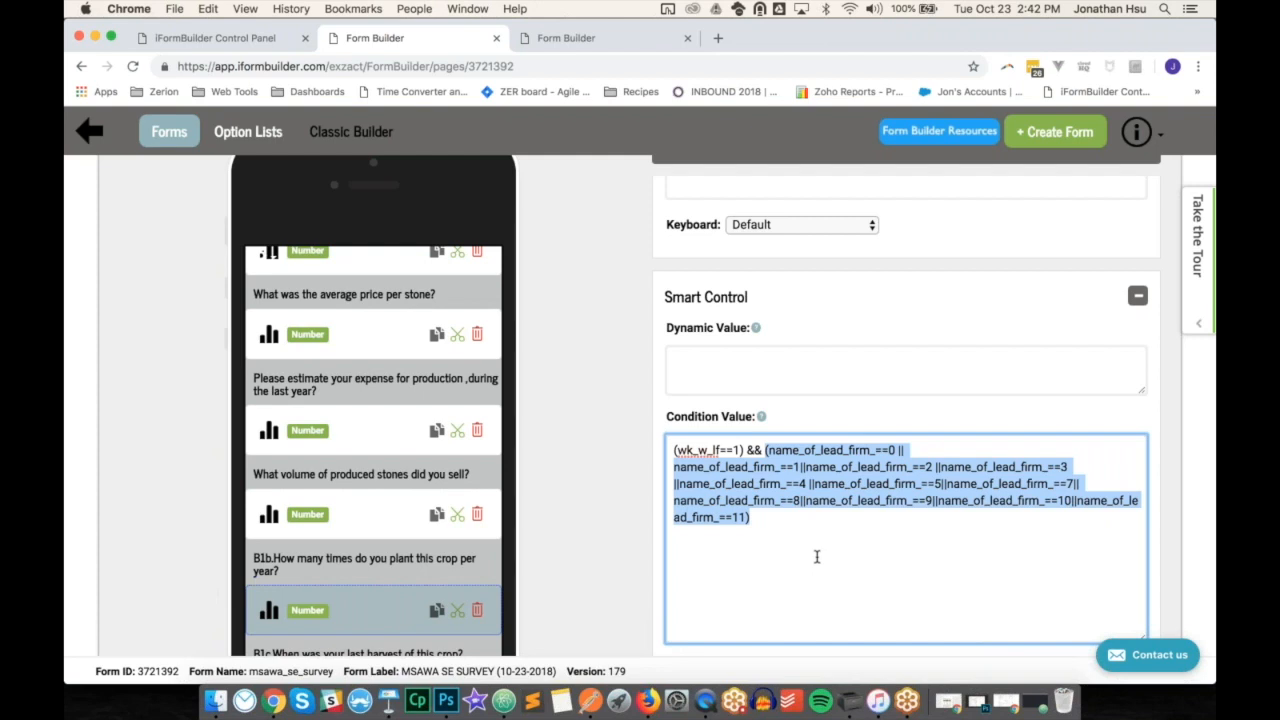
pyautogui.click(817, 557)
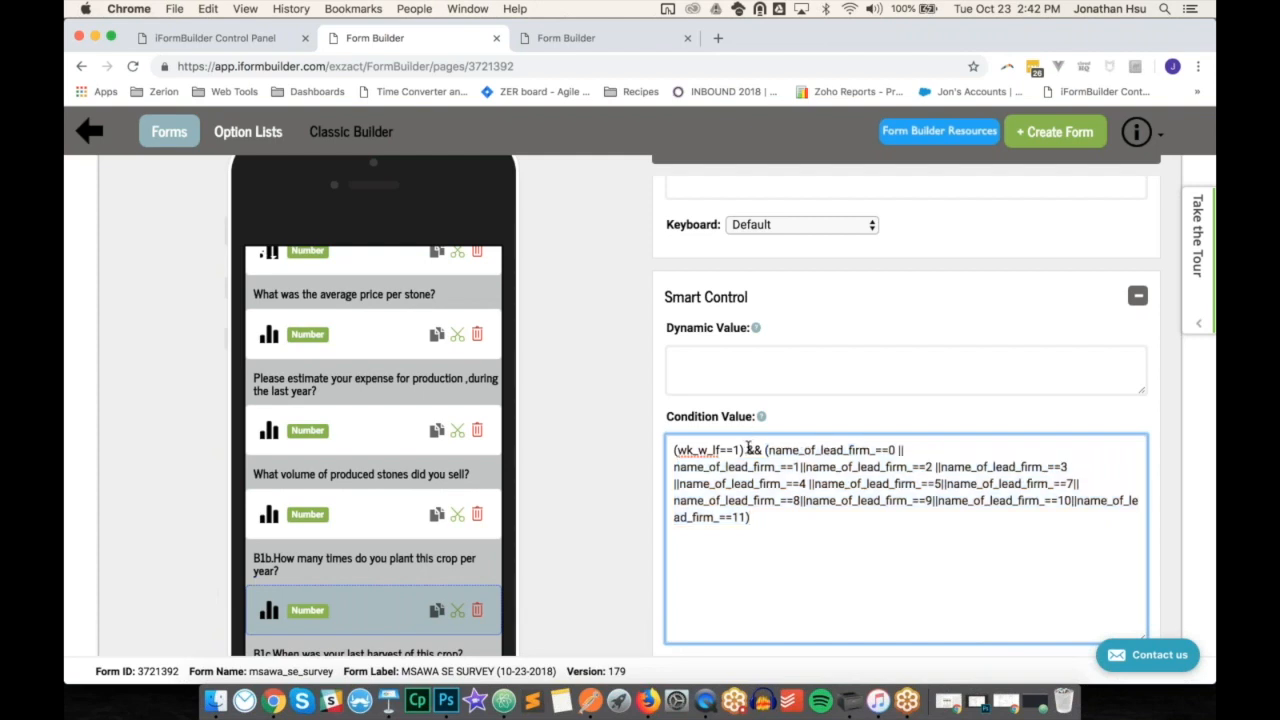
# - Copy (wk_w_lf==1) onto a new line below the existing condition and append the && operator
pyautogui.moveTo(745, 450); pyautogui.dragTo(650, 445)
pyautogui.press('cmd+c')
pyautogui.click(784, 573)
pyautogui.press('Return')
pyautogui.press('Return')
pyautogui.press('cmd+v')
pyautogui.write('&& ')
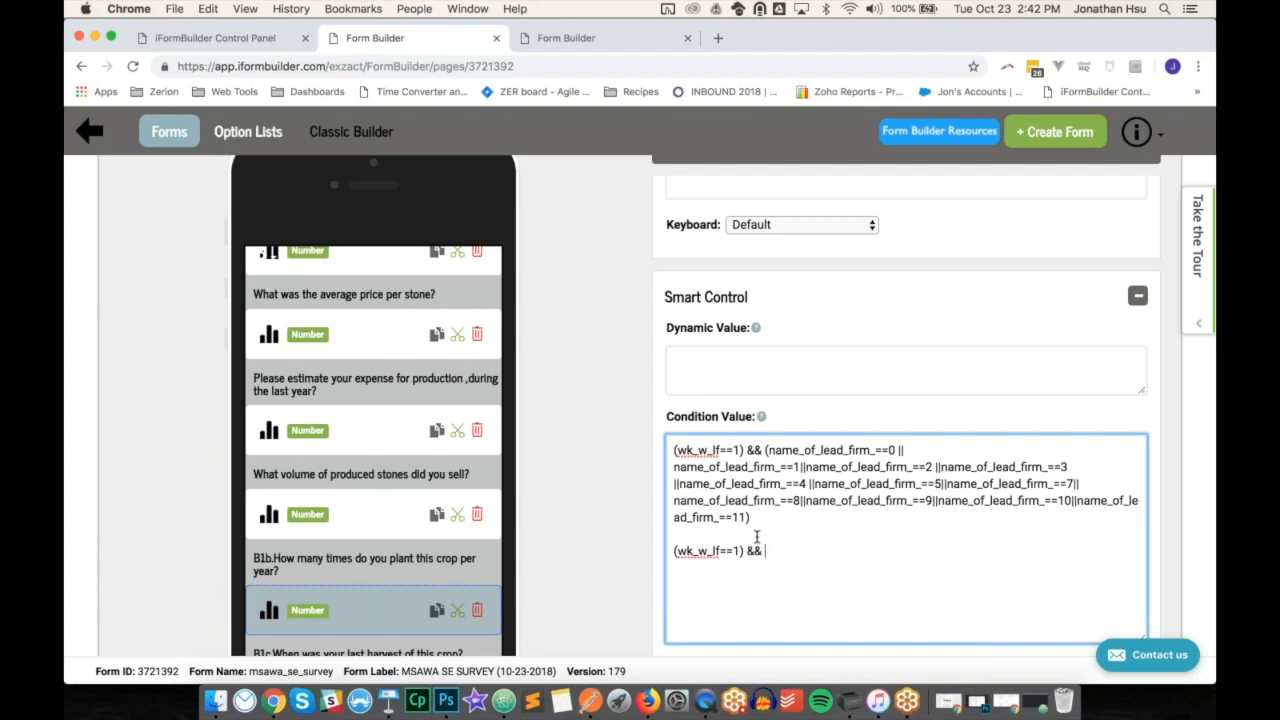
# - Extend the new condition with the range check name_of_lead_firm_ >= 0 && name_of_lead_firm_ <= 11
pyautogui.write('name_of_lead_firm_ >= 0 ||')
pyautogui.write('name_of_lea')
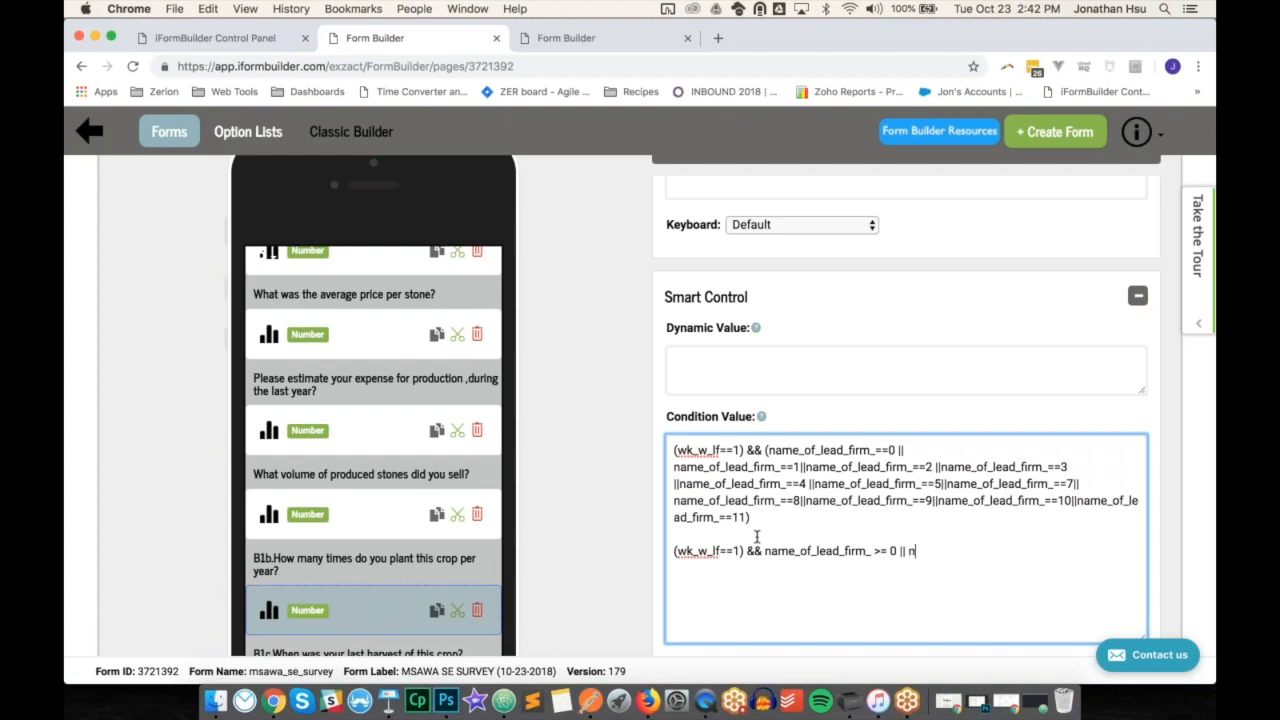
pyautogui.write('d_firm_ <= 11')
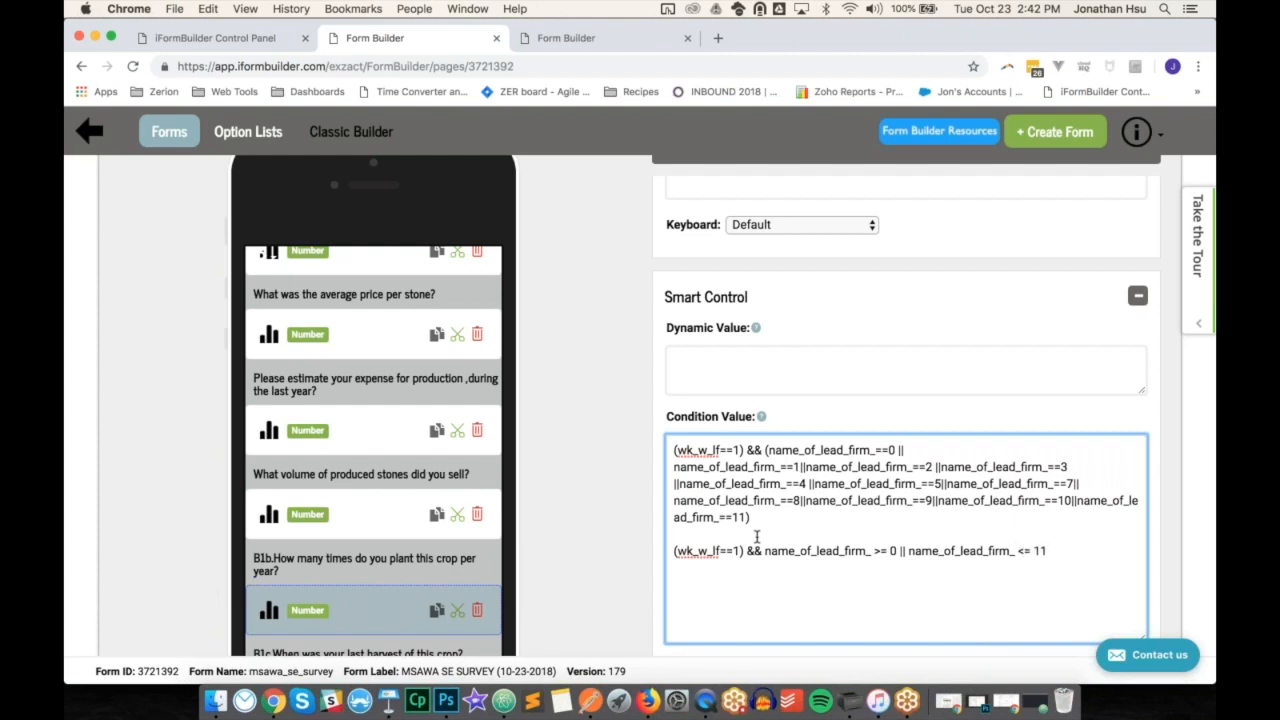
pyautogui.write(')')
pyautogui.write('&&')
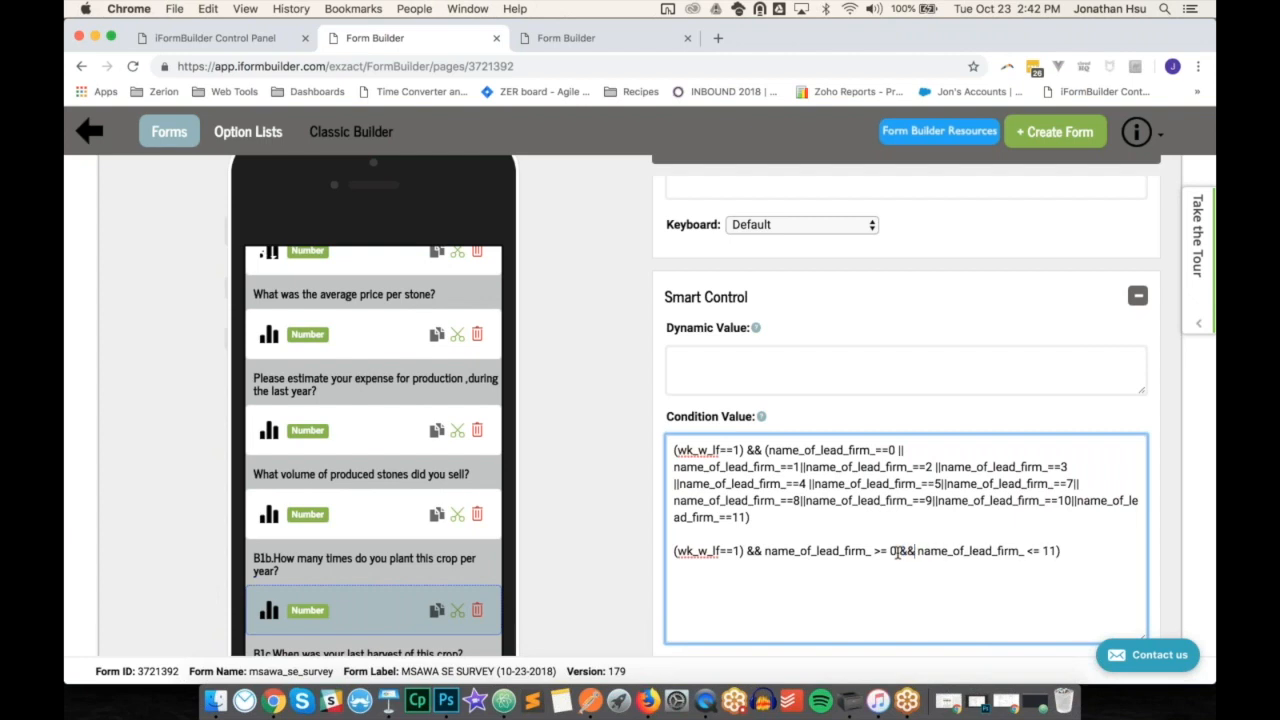
# - Remove the stray closing parenthesis and append && name_of_lead_firm_ != 6 to the new condition
pyautogui.click(1058, 550)
pyautogui.press('BackSpace')
pyautogui.write('&& name_of_lead_firm_')
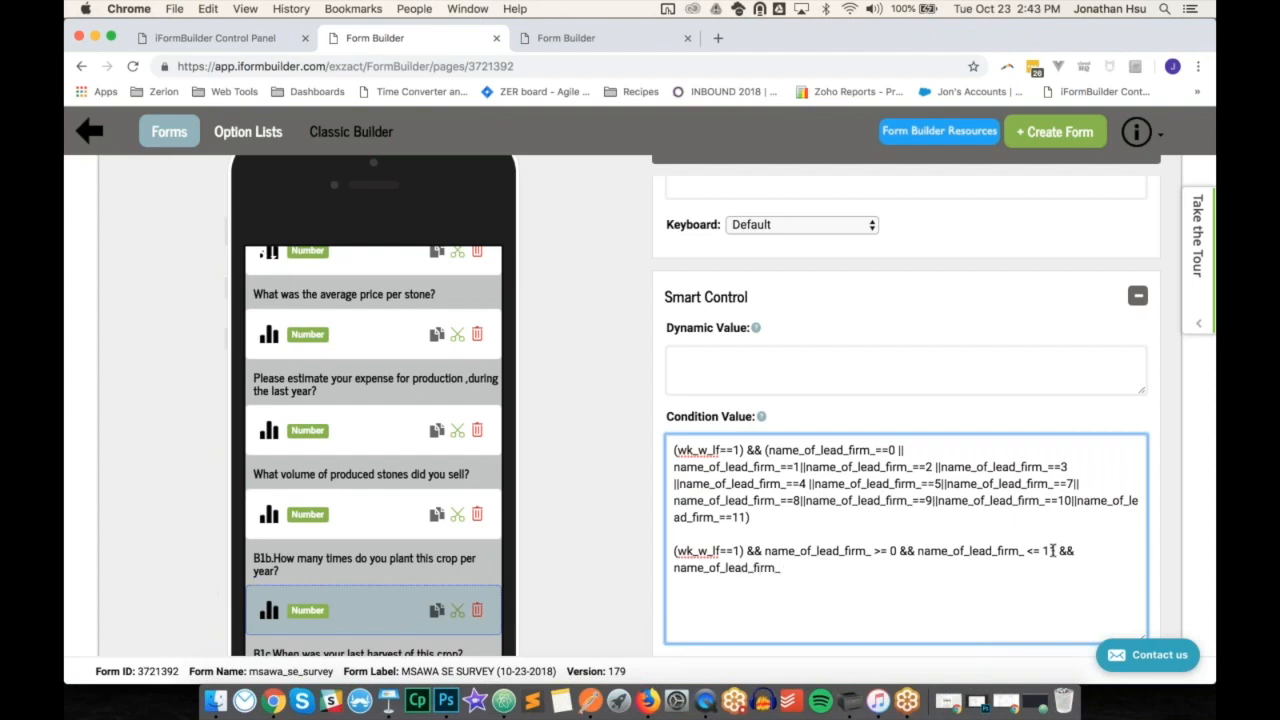
pyautogui.write(' != 6')
# - Remove the parentheses around wk_w_lf==1 in the new condition and delete the old condition above it
pyautogui.click(744, 551)
pyautogui.press('BackSpace')
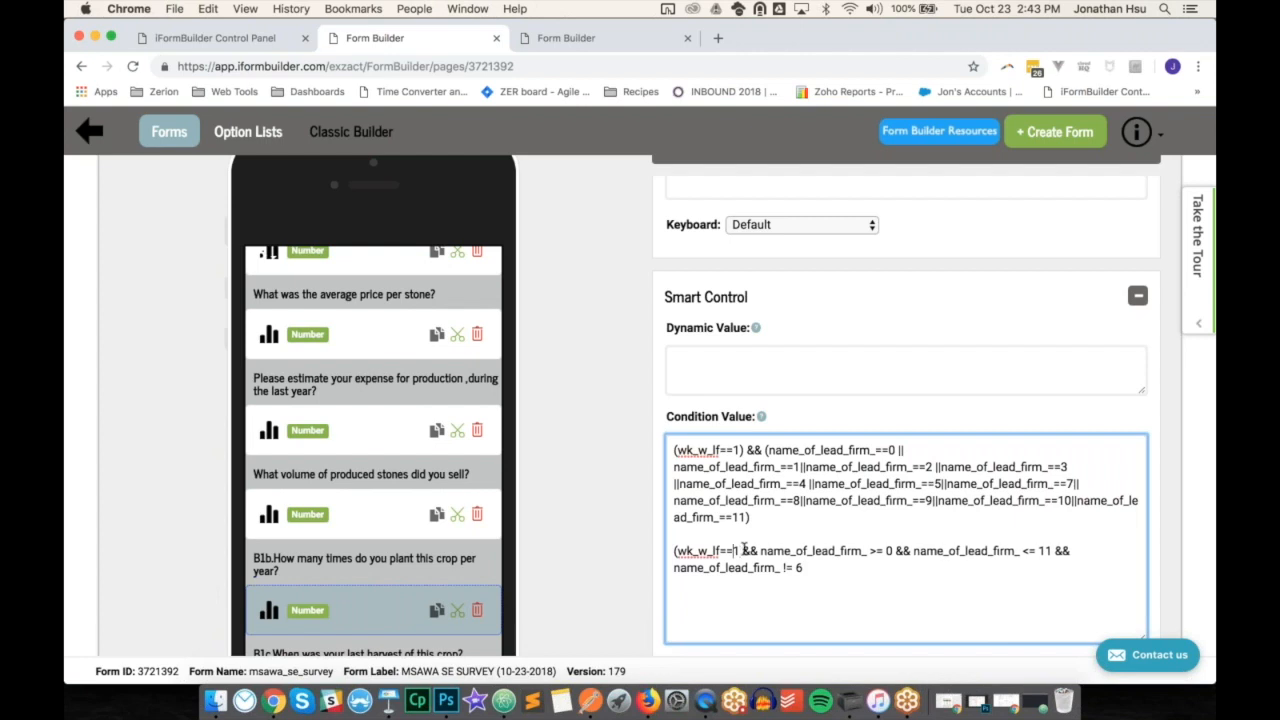
pyautogui.press('Left')
pyautogui.press('Left')
pyautogui.press('BackSpace')
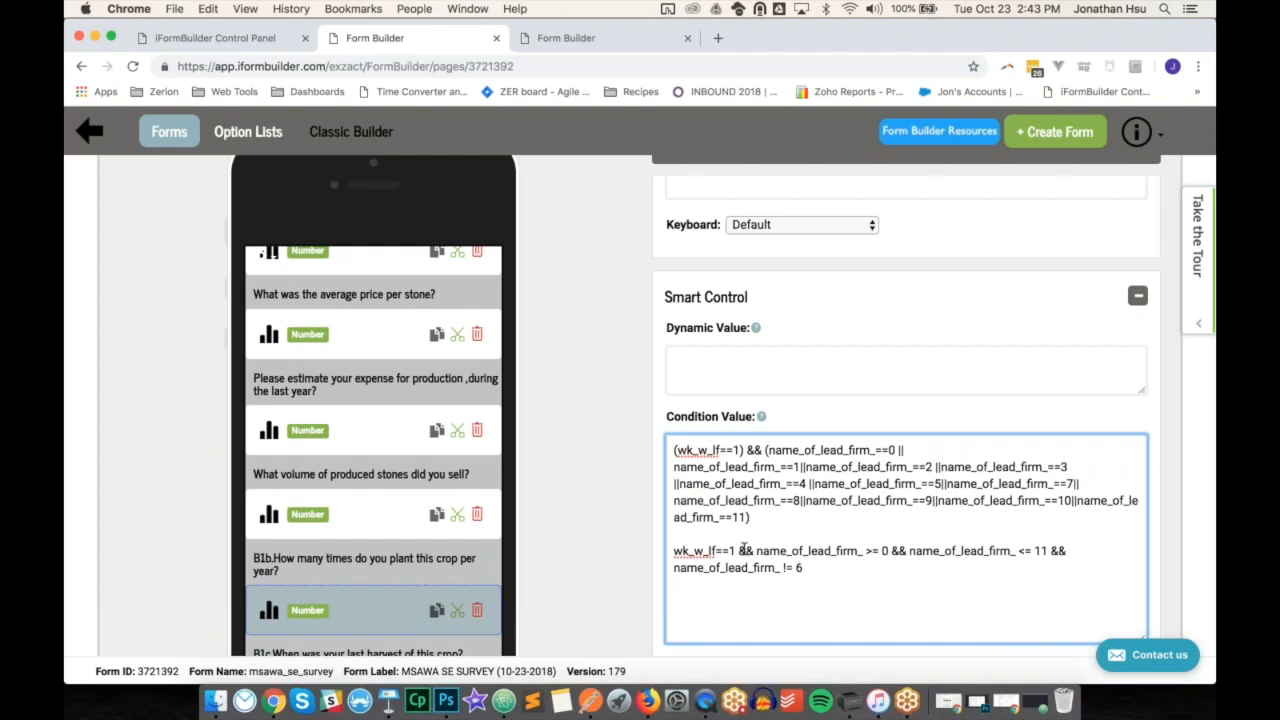
pyautogui.press('super+shift+Up')
pyautogui.press('BackSpace')
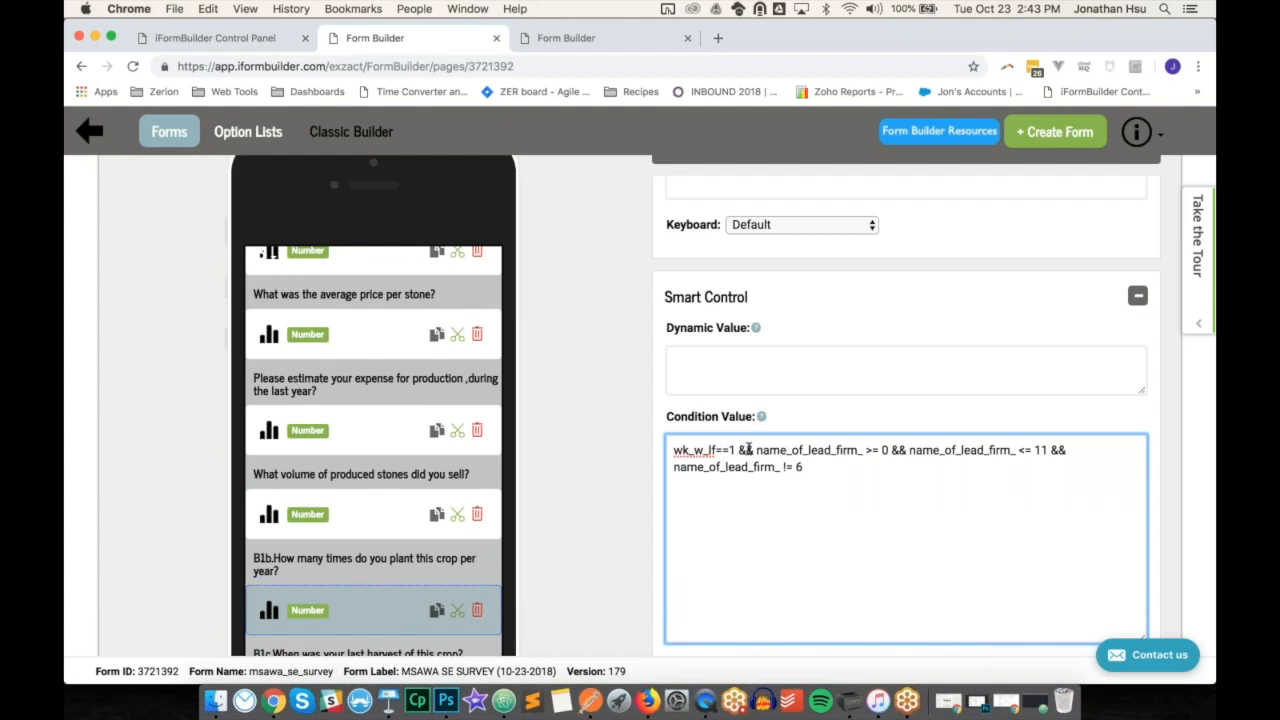
# - Review each part of the shortened condition: wk_w_lf==1, the lower and upper lead firm limits, and the exclusion of 6
pyautogui.moveTo(755, 450); pyautogui.dragTo(652, 455)
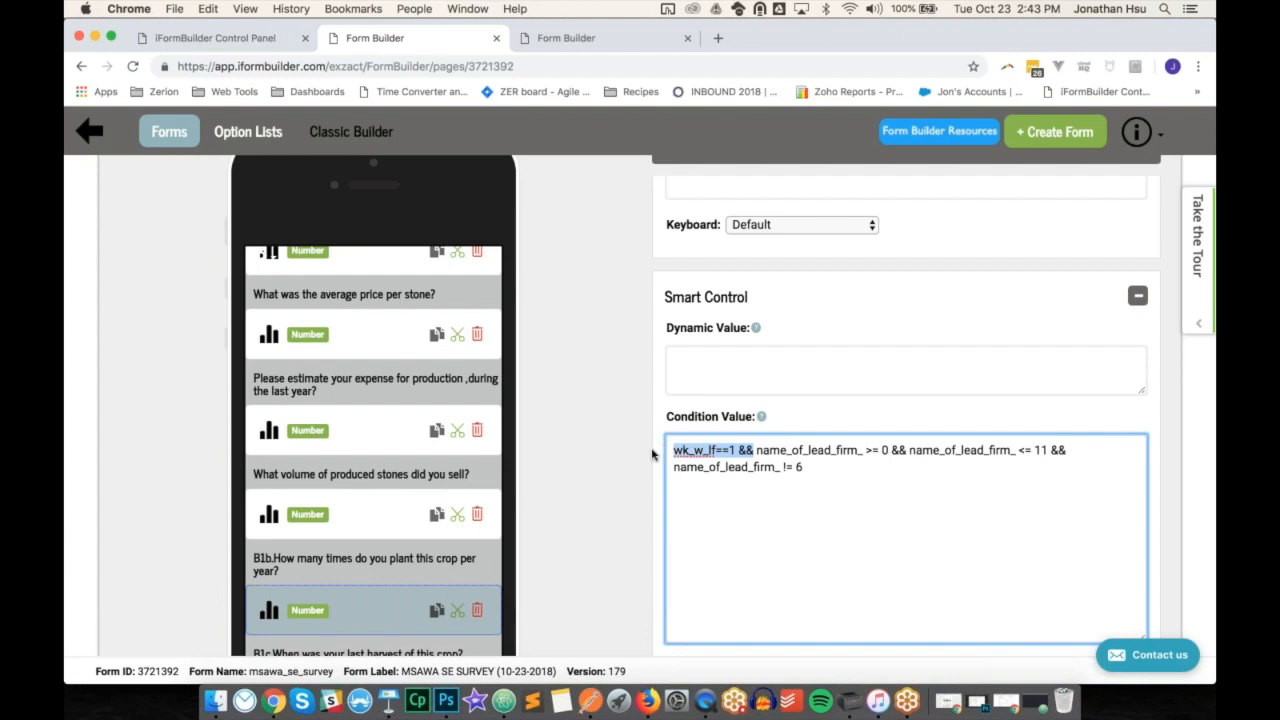
pyautogui.click(760, 451)
pyautogui.moveTo(757, 451); pyautogui.dragTo(884, 451)
pyautogui.moveTo(1047, 451); pyautogui.dragTo(1018, 451)
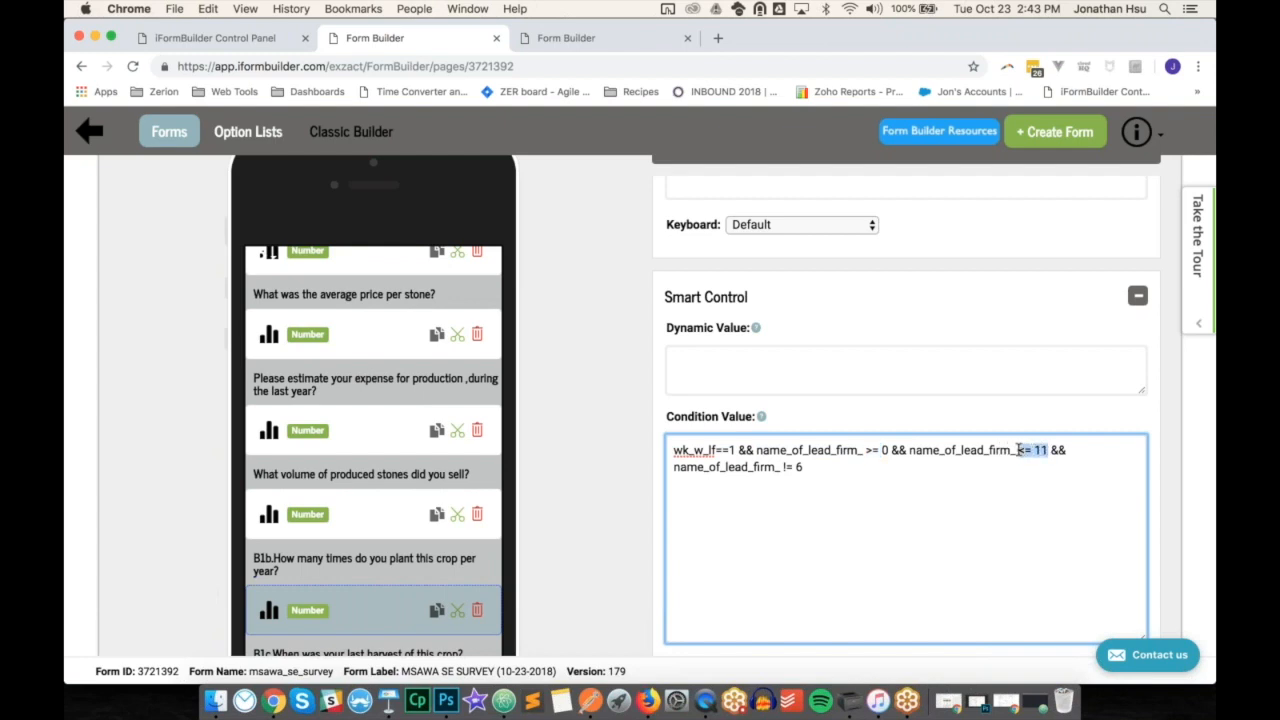
pyautogui.click(859, 450)
pyautogui.moveTo(1050, 450); pyautogui.dragTo(1056, 468)
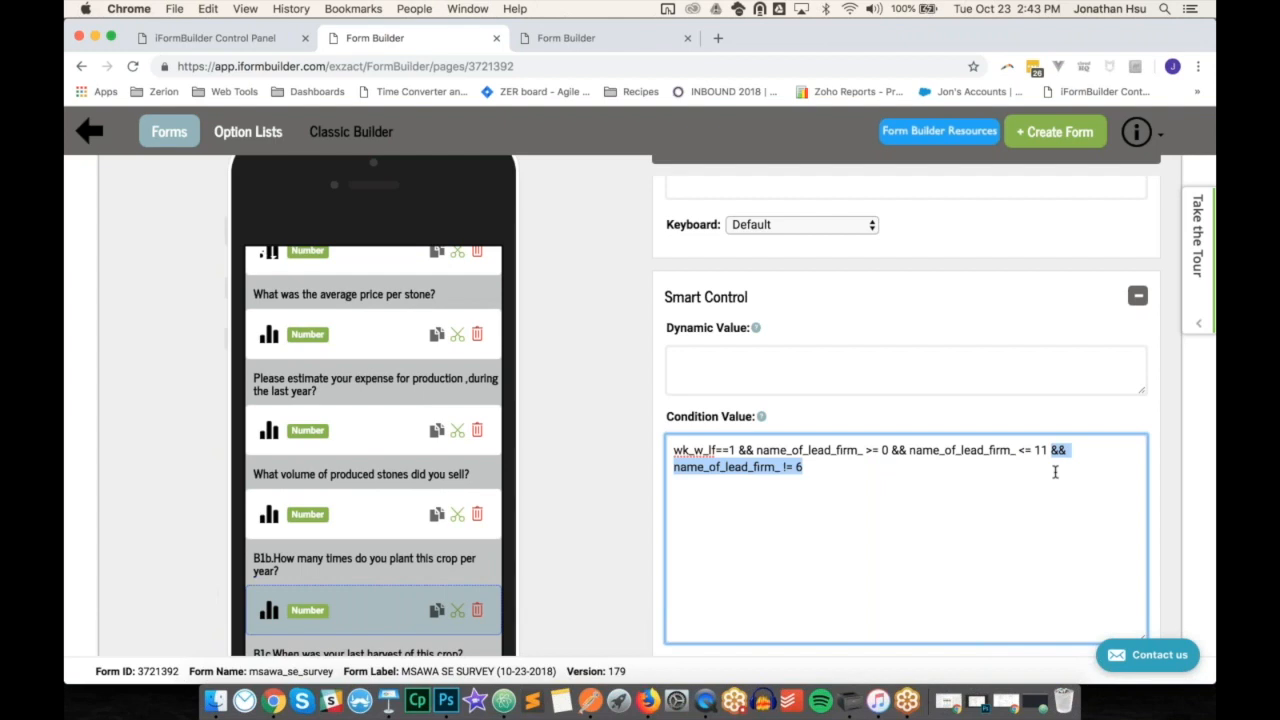
# - Try the condition without the name_of_lead_firm_ >= 0 and name_of_lead_firm_ <= 11 checks, and restore them
pyautogui.moveTo(756, 450); pyautogui.dragTo(1076, 452)
pyautogui.press('BackSpace')
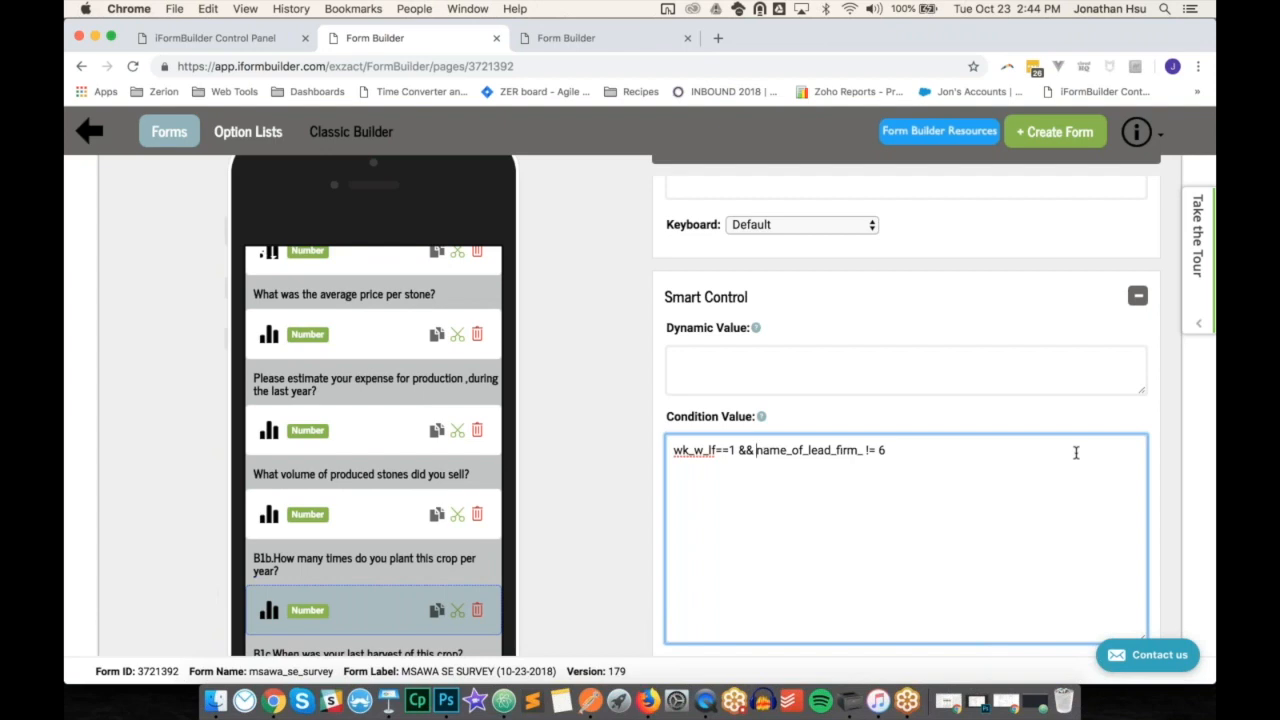
pyautogui.write('name_of_lead_firm_ >= 0 && name_of_lead_firm_ <= 11 &&')
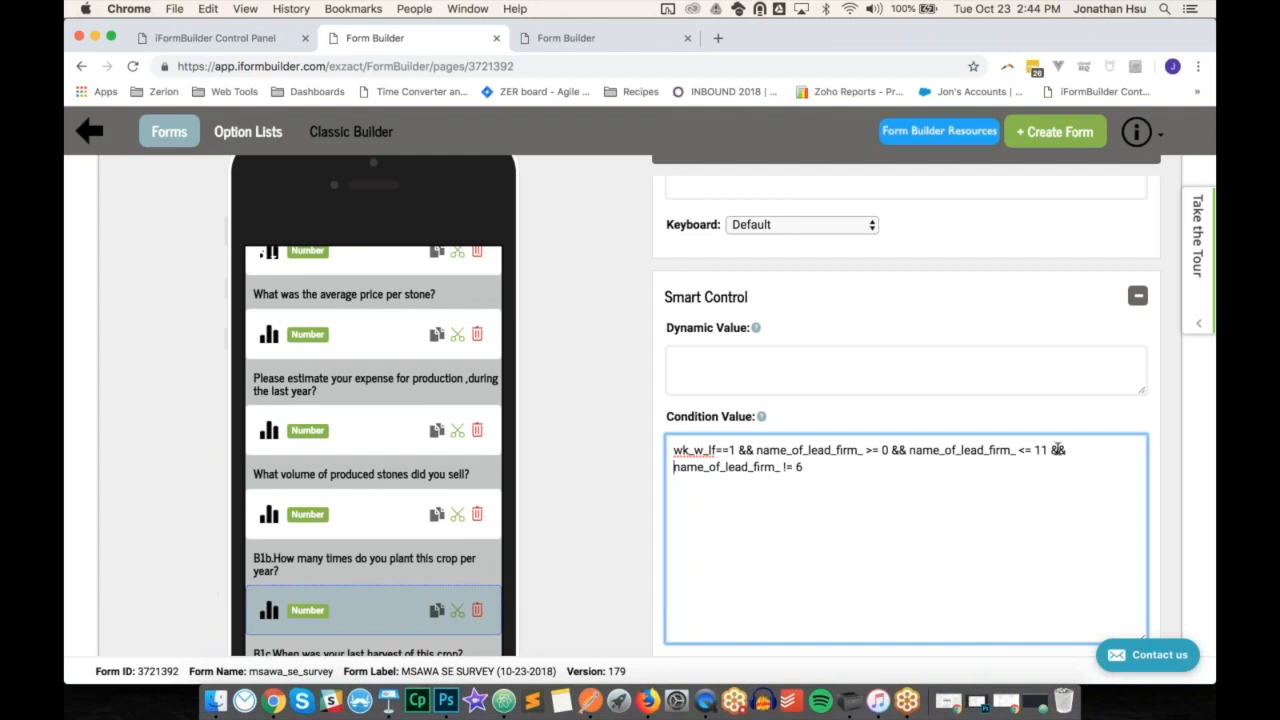
pyautogui.moveTo(1046, 450); pyautogui.dragTo(891, 450)
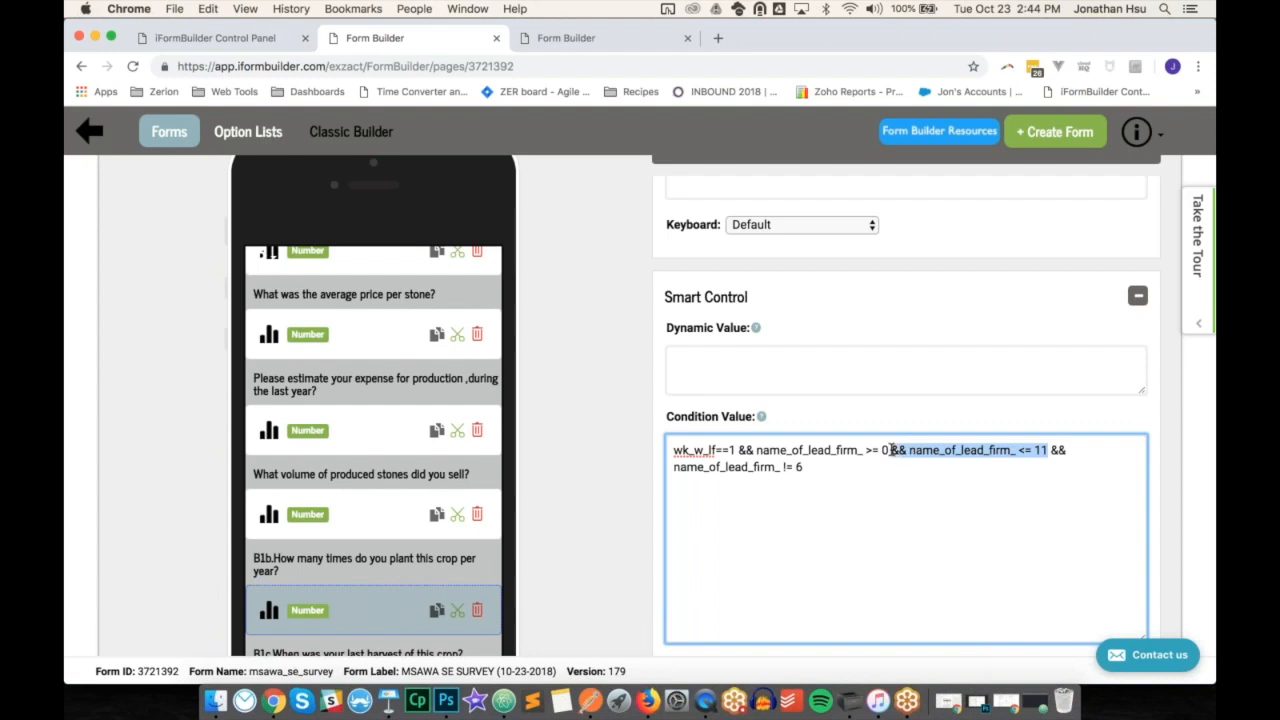
# - Try the condition without the && name_of_lead_firm_ <= 11 check, and restore it
pyautogui.press('BackSpace')
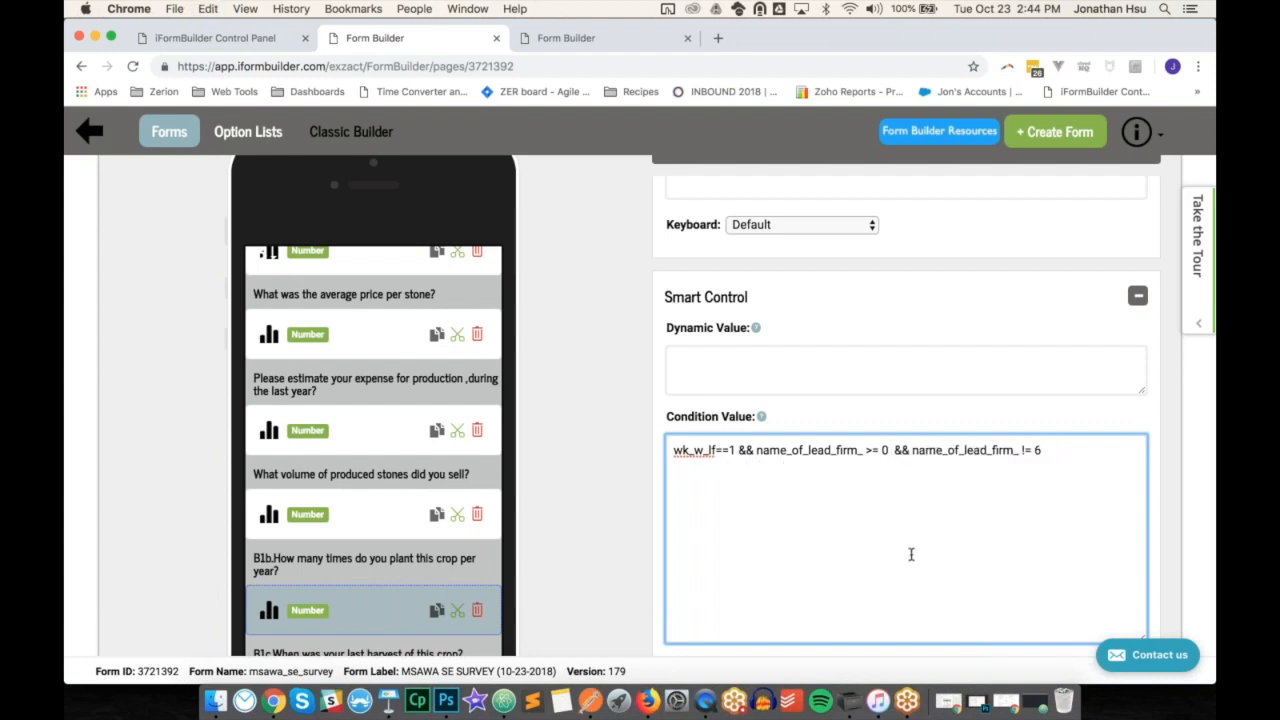
pyautogui.press('BackSpace')
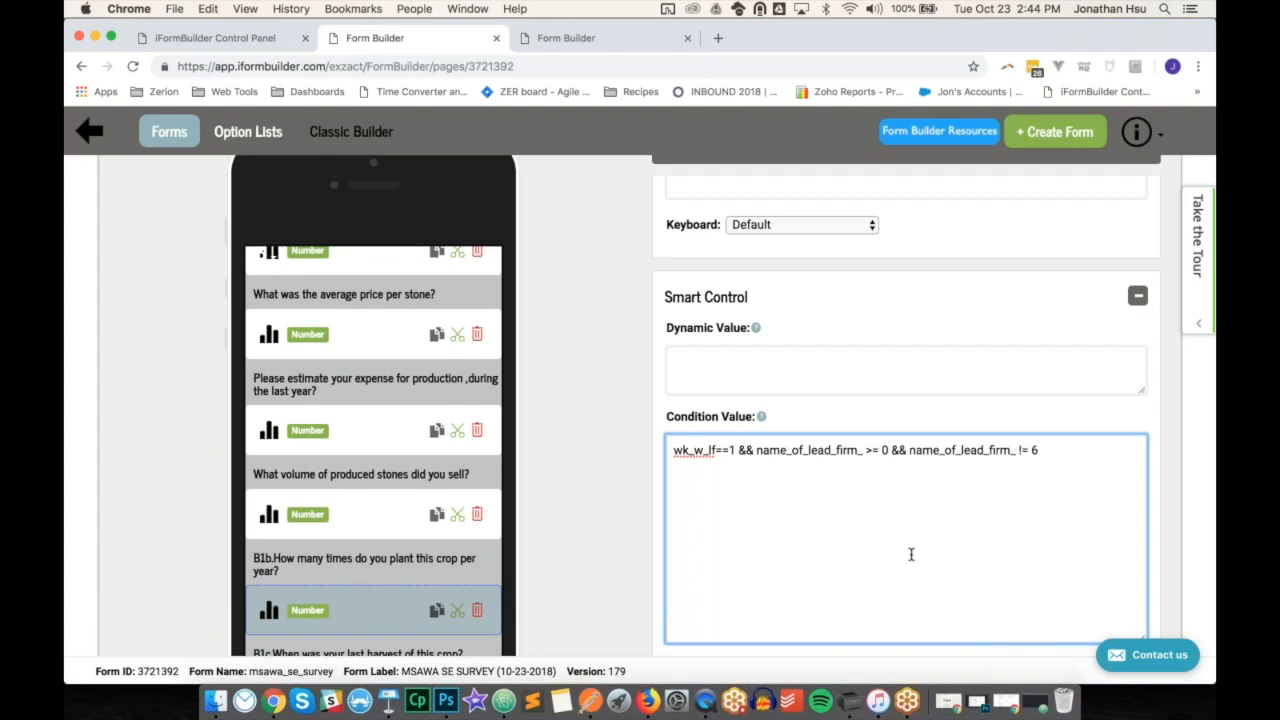
pyautogui.press('super+shift+Right')
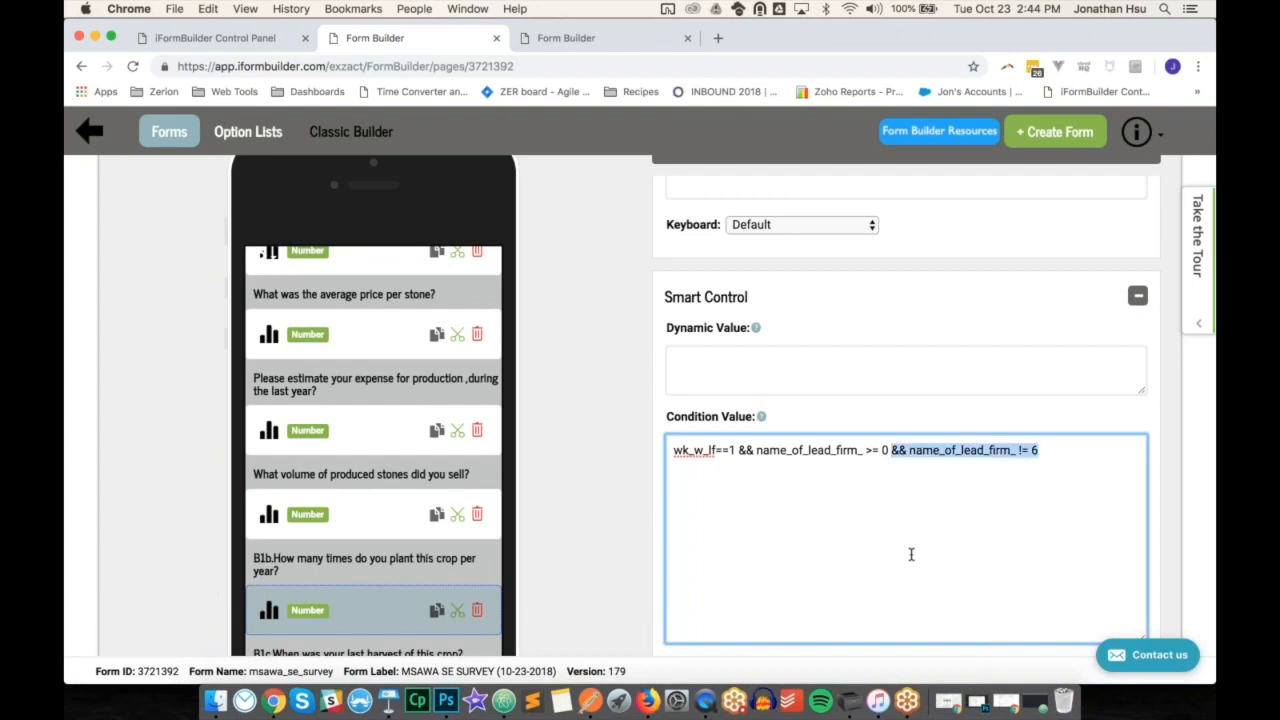
pyautogui.press('Right')
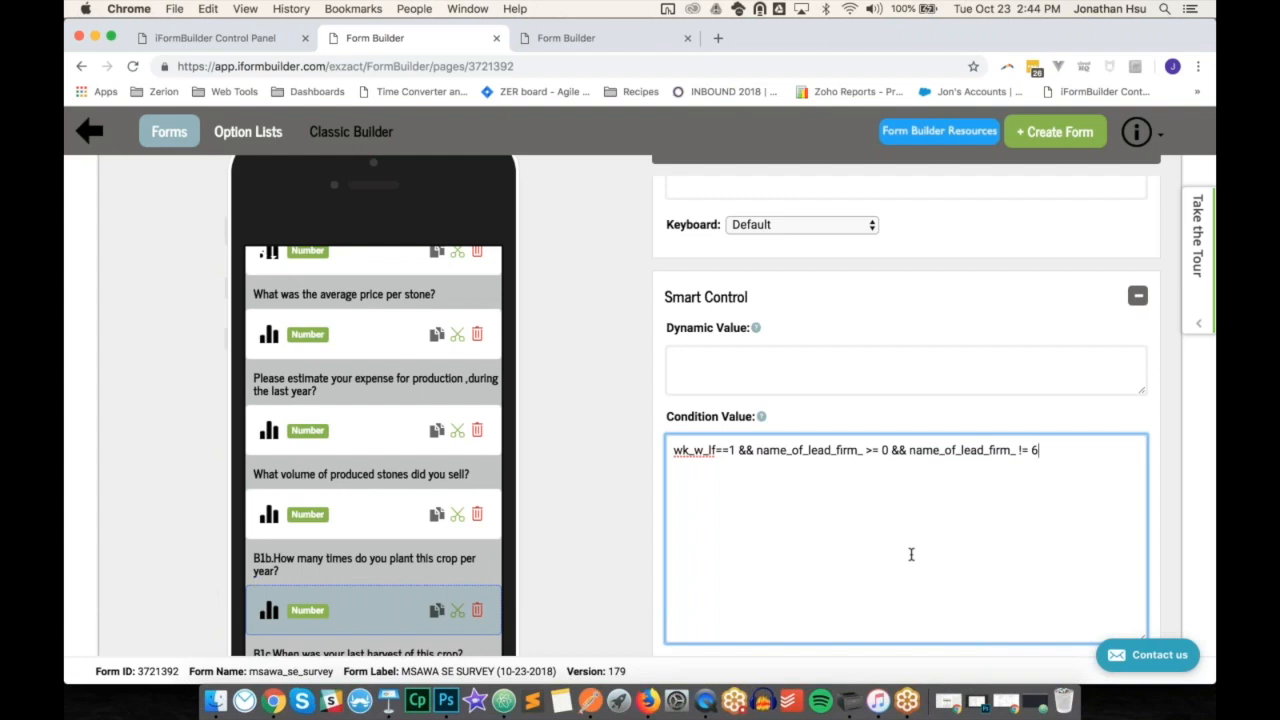
pyautogui.press('super+z')
pyautogui.press('super+z')
pyautogui.press('super+z')
pyautogui.press('super+z')
pyautogui.press('super+z')
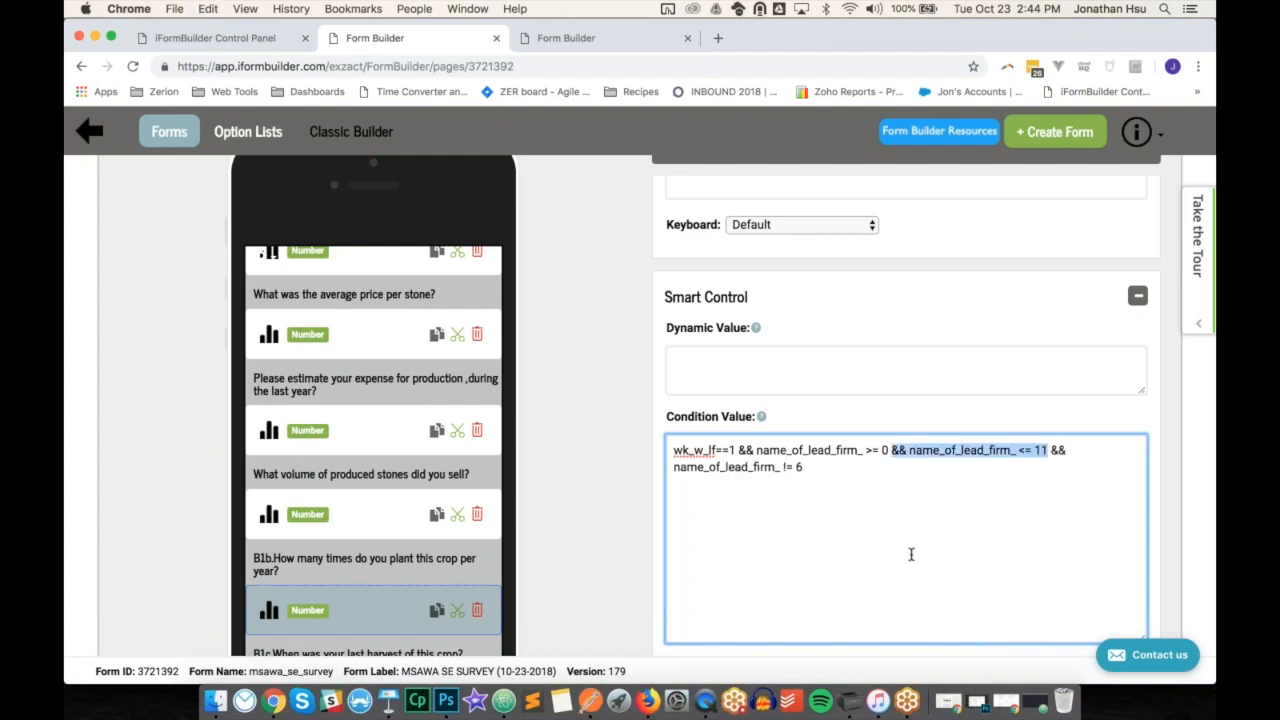
# - Delete the shortened condition, keeping the original (wk_w_lf==1) condition that lists every name_of_lead_firm_ value separately
pyautogui.moveTo(823, 594); pyautogui.dragTo(634, 536)
pyautogui.press('BackSpace')
pyautogui.press('BackSpace')
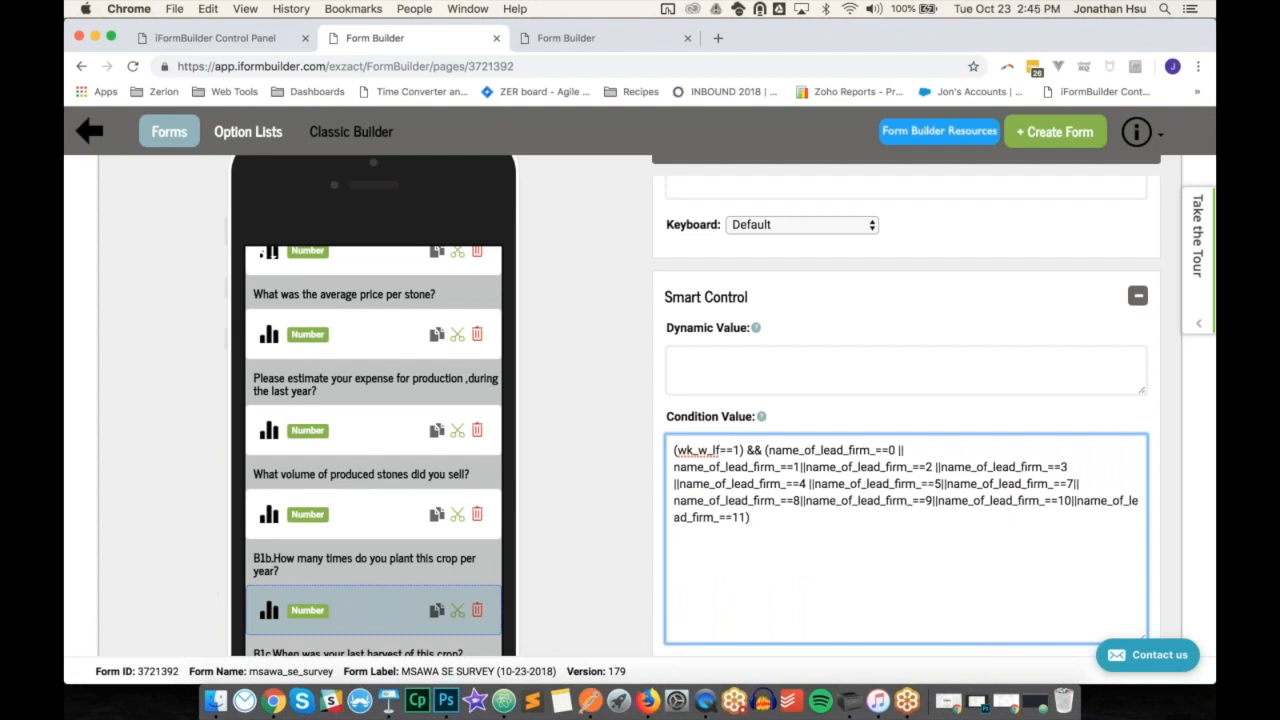
# - Switch to GoToMeeting
pyautogui.scroll(1, 385, 457)
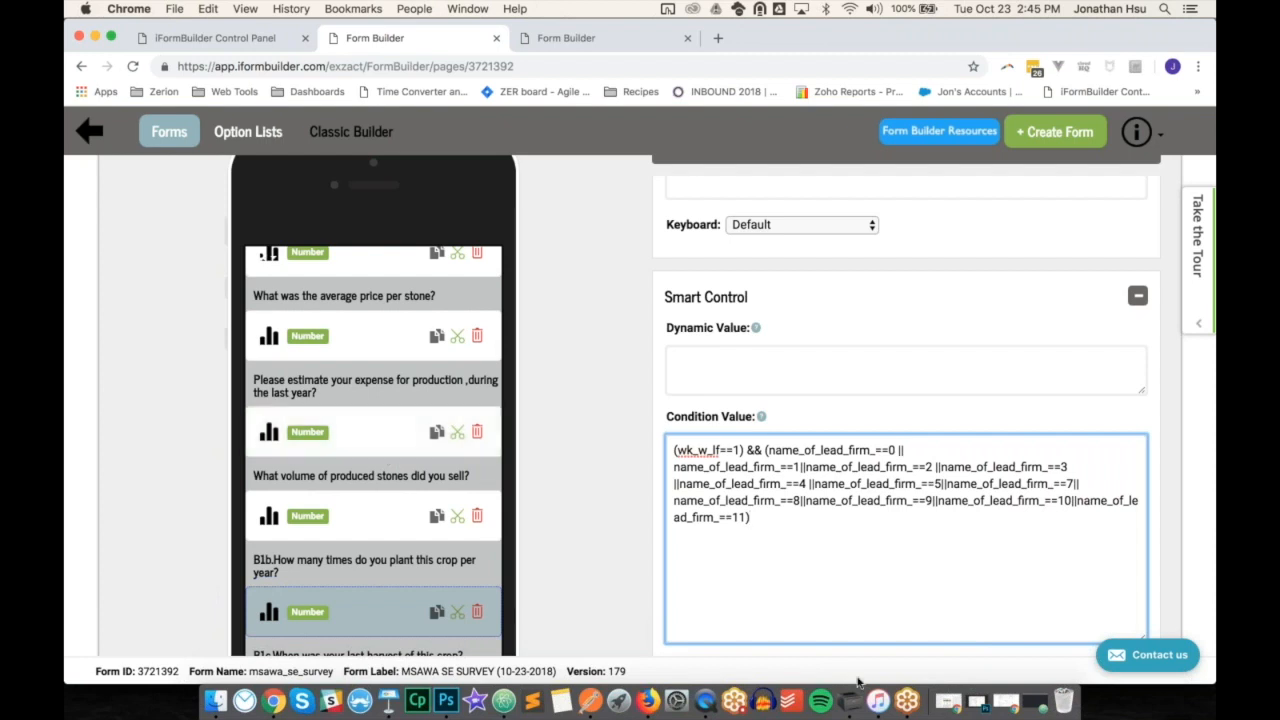
pyautogui.click(907, 701)
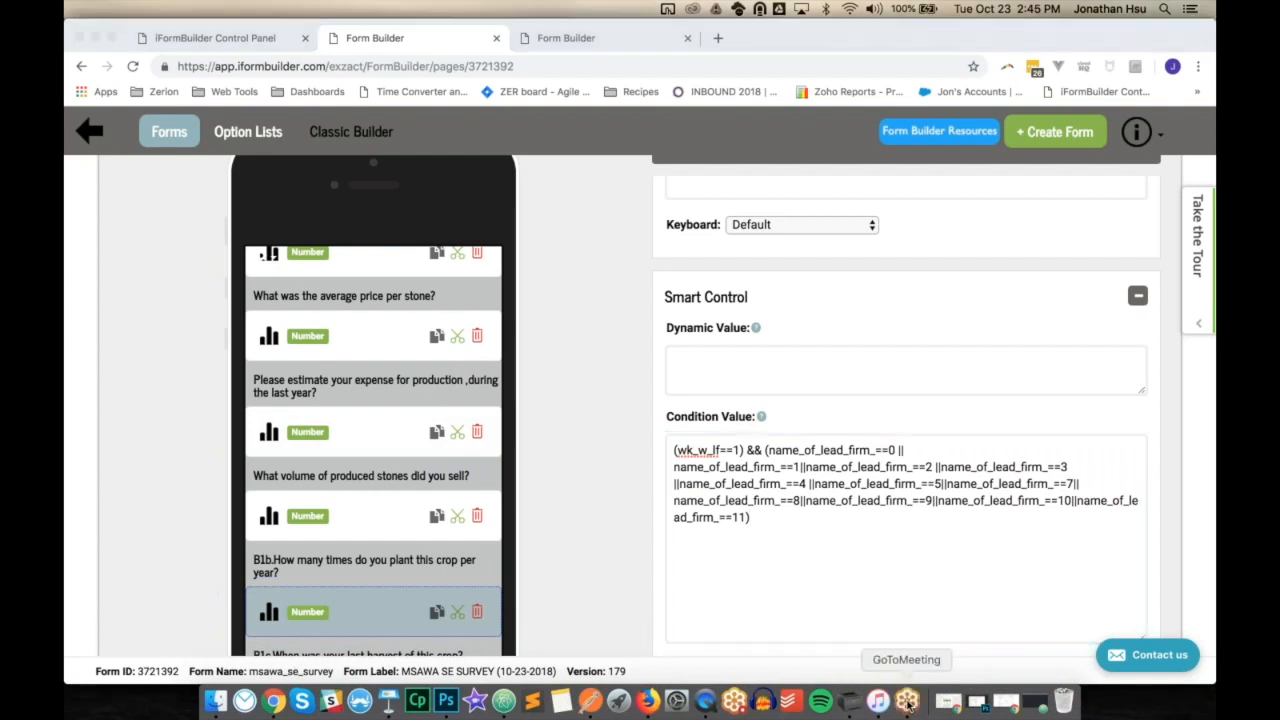